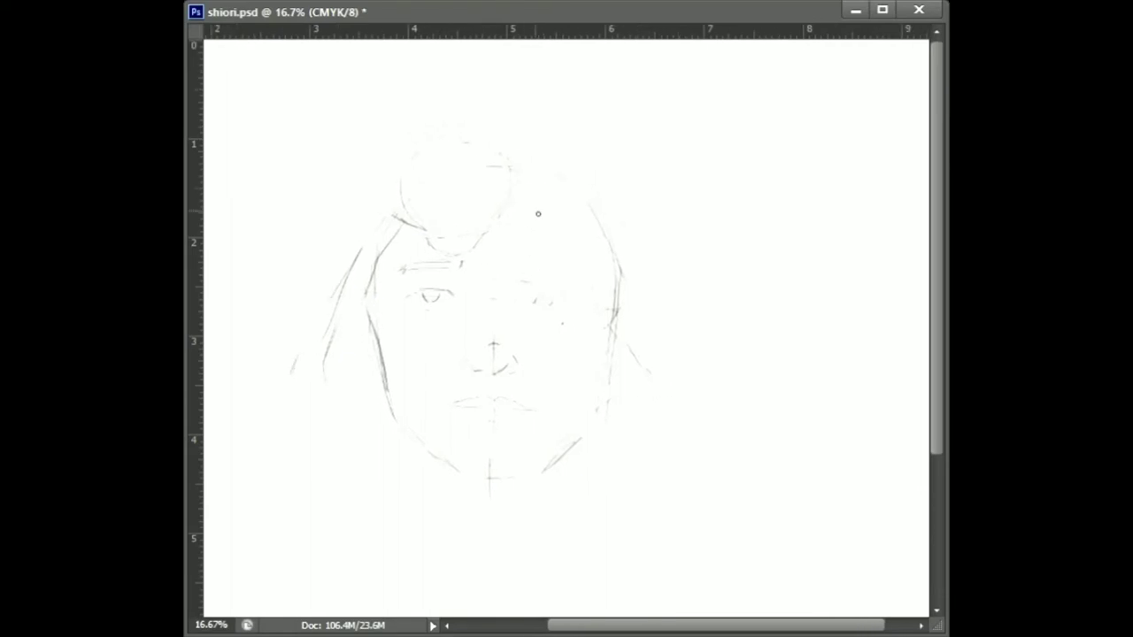
Sketch the hood's folds around the round forehead shape and its flaps falling on both sides of the face.
{"action": "mouse_move", "coordinate": [458, 163]}
{"action": "left_mouse_down"}
{"action": "mouse_move", "coordinate": [469, 169]}
{"action": "mouse_move", "coordinate": [441, 134]}
{"action": "left_mouse_up"}
{"action": "left_click_drag", "start_coordinate": [474, 135], "coordinate": [452, 159]}
{"action": "left_click_drag", "start_coordinate": [363, 188], "coordinate": [314, 207]}
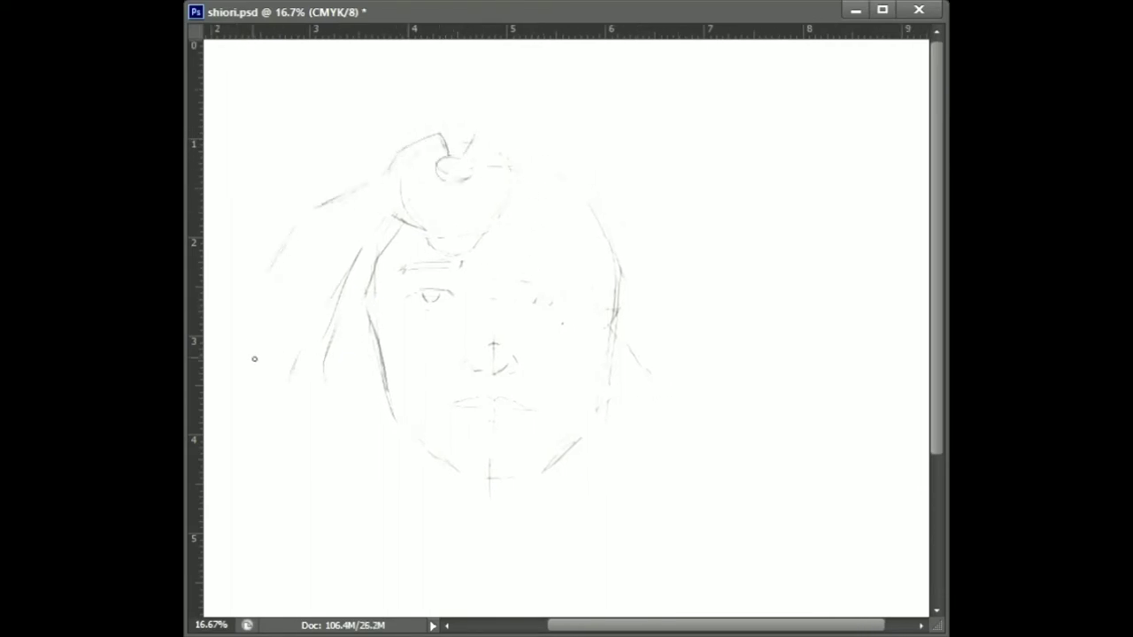
{"action": "left_click_drag", "start_coordinate": [511, 164], "coordinate": [533, 189]}
{"action": "left_click_drag", "start_coordinate": [647, 466], "coordinate": [686, 432]}
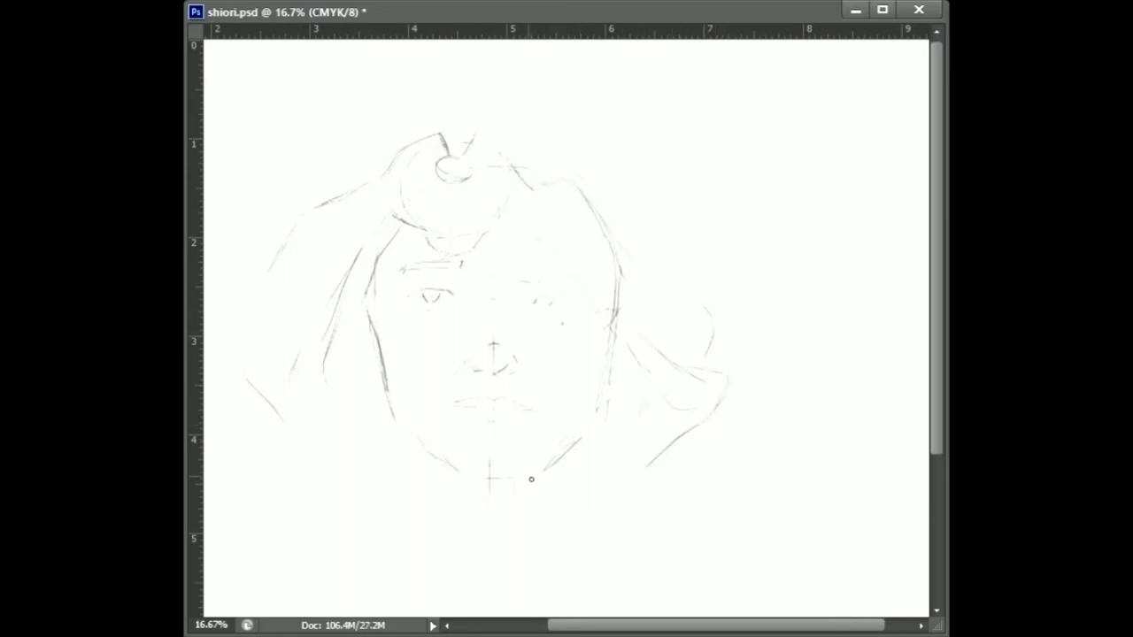
Undo the last stroke, erase stray lines beside the left flap, and sketch the hood's outer left curve.
{"action": "key", "text": "ctrl+z"}
{"action": "key", "text": "ctrl+plus"}
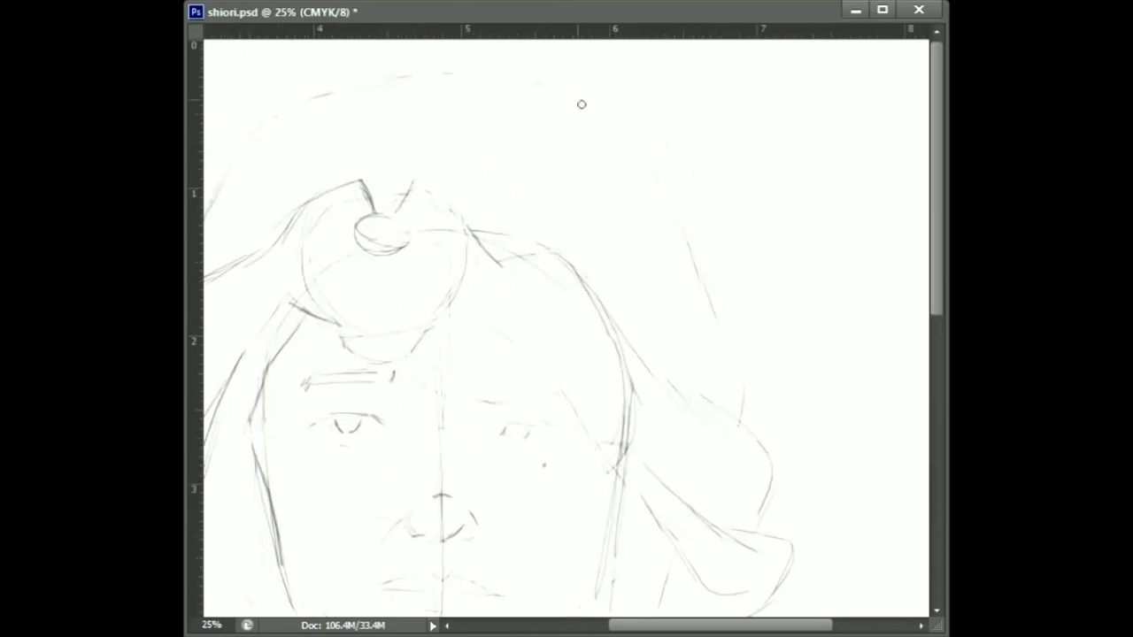
{"action": "key", "text": "ctrl+minus"}
{"action": "key", "text": "e"}
{"action": "mouse_move", "coordinate": [349, 187]}
{"action": "left_mouse_down"}
{"action": "mouse_move", "coordinate": [399, 233]}
{"action": "mouse_move", "coordinate": [404, 182]}
{"action": "mouse_move", "coordinate": [353, 219]}
{"action": "mouse_move", "coordinate": [339, 212]}
{"action": "mouse_move", "coordinate": [305, 416]}
{"action": "left_mouse_up"}
{"action": "key", "text": "b"}
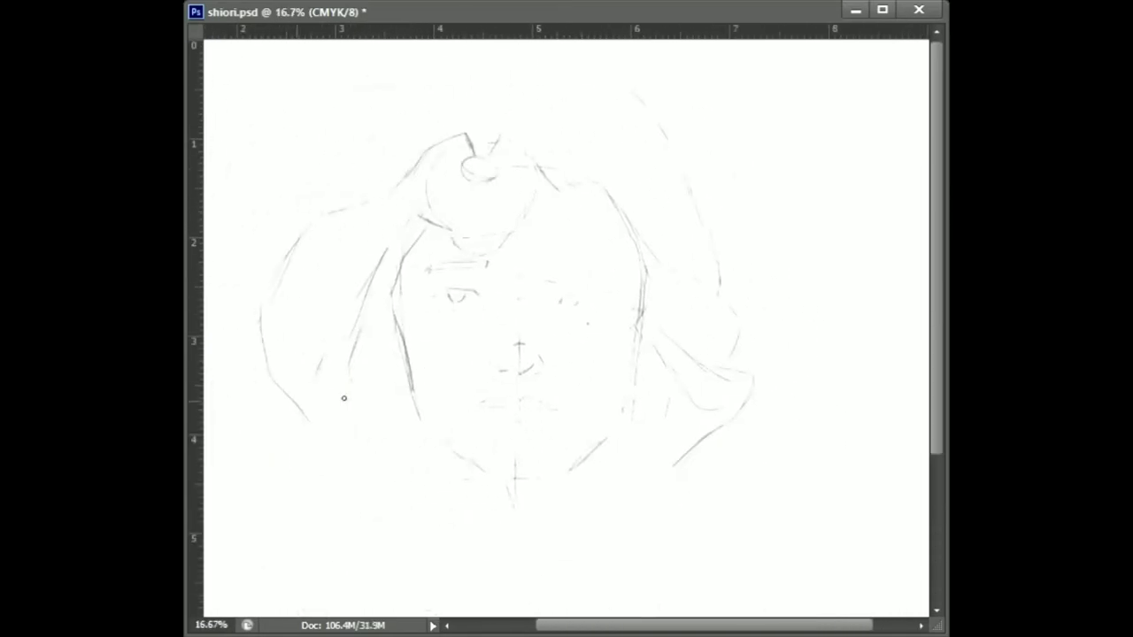
{"action": "left_click_drag", "start_coordinate": [328, 196], "coordinate": [347, 134]}
{"action": "scroll", "coordinate": [604, 82], "scroll_direction": "up", "scroll_amount": 1}
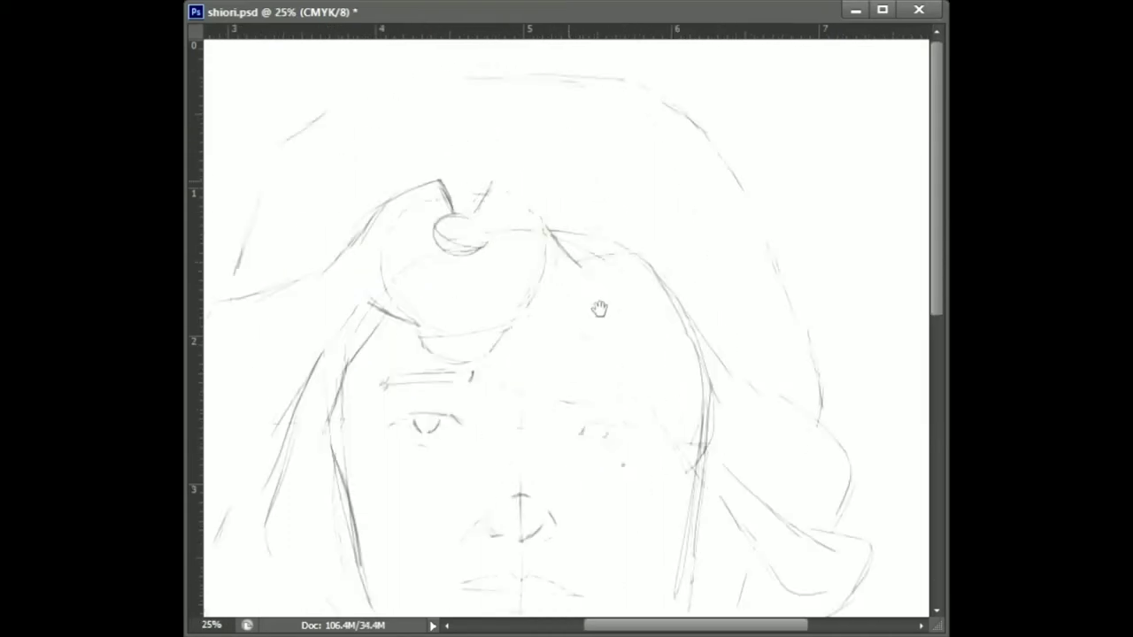
Move the selected head sketch lower on the canvas.
{"action": "scroll", "coordinate": [566, 75], "scroll_direction": "down", "scroll_amount": 2}
{"action": "left_click_drag", "start_coordinate": [615, 224], "coordinate": [614, 298]}
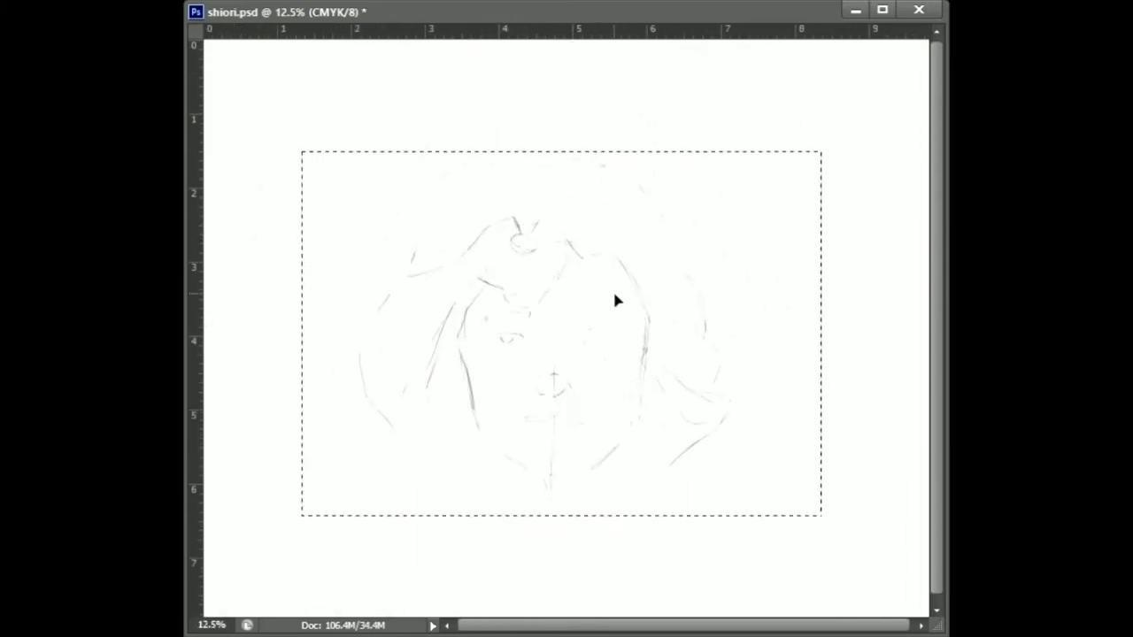
{"action": "scroll", "coordinate": [614, 299], "scroll_direction": "up", "scroll_amount": 1}
Sketch the upper right curve of the hood and a pointed animal ear on each side.
{"action": "left_click_drag", "start_coordinate": [661, 150], "coordinate": [622, 122]}
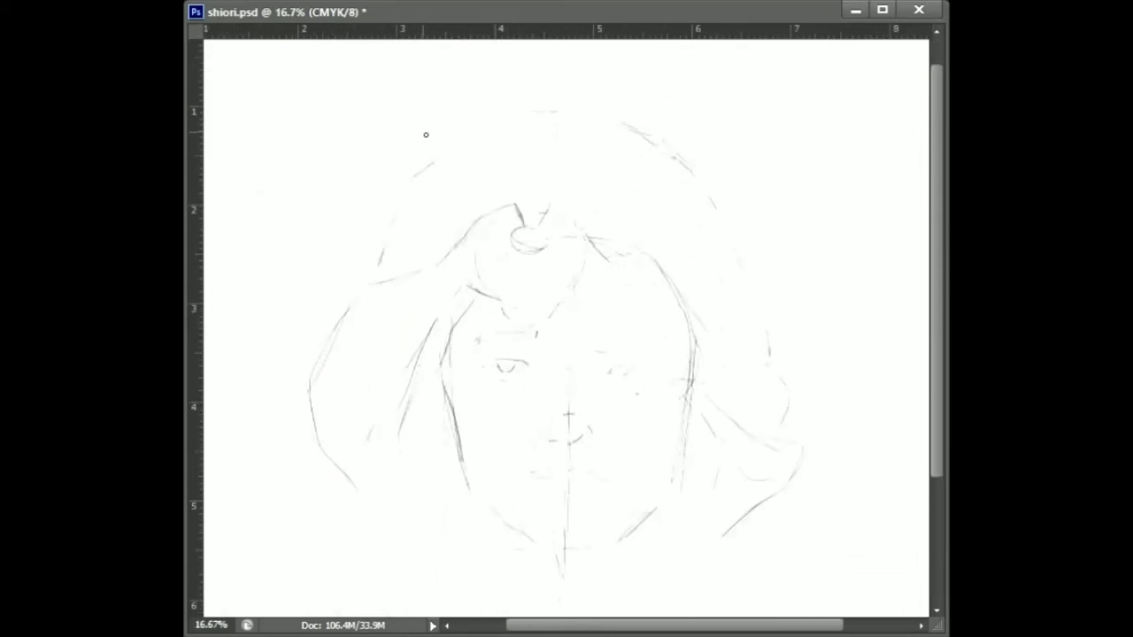
{"action": "left_click_drag", "start_coordinate": [400, 81], "coordinate": [434, 103]}
{"action": "left_click_drag", "start_coordinate": [765, 131], "coordinate": [738, 212]}
Refine the mouth by darkening its corners and marking the lower lip with a light line.
{"action": "scroll", "coordinate": [400, 124], "scroll_direction": "down", "scroll_amount": 3}
{"action": "key", "text": "ctrl+plus"}
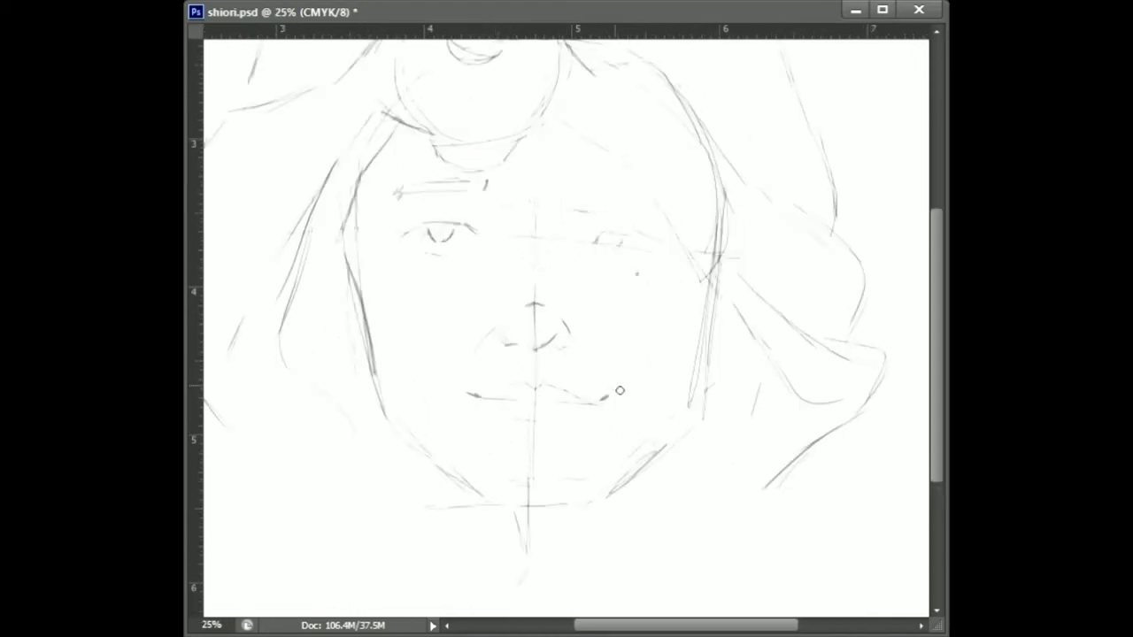
{"action": "key", "text": "bracketright"}
{"action": "key", "text": "bracketright"}
{"action": "key", "text": "bracketright"}
{"action": "key", "text": "ctrl+minus"}
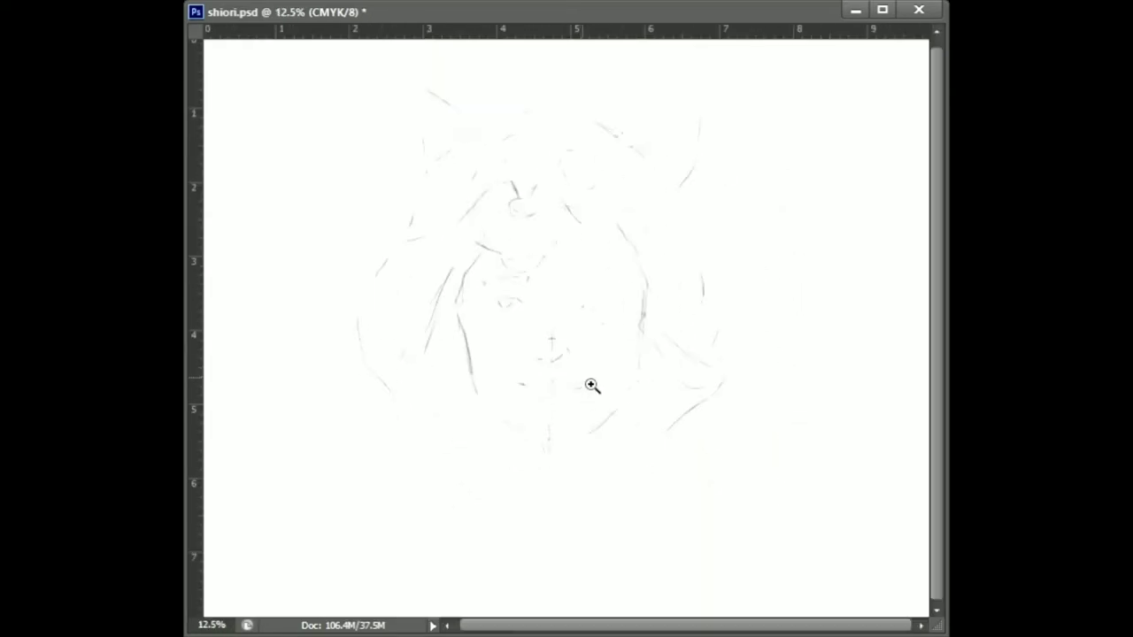
{"action": "key", "text": "ctrl+plus"}
{"action": "key", "text": "bracketleft"}
{"action": "key", "text": "bracketleft"}
{"action": "key", "text": "bracketleft"}
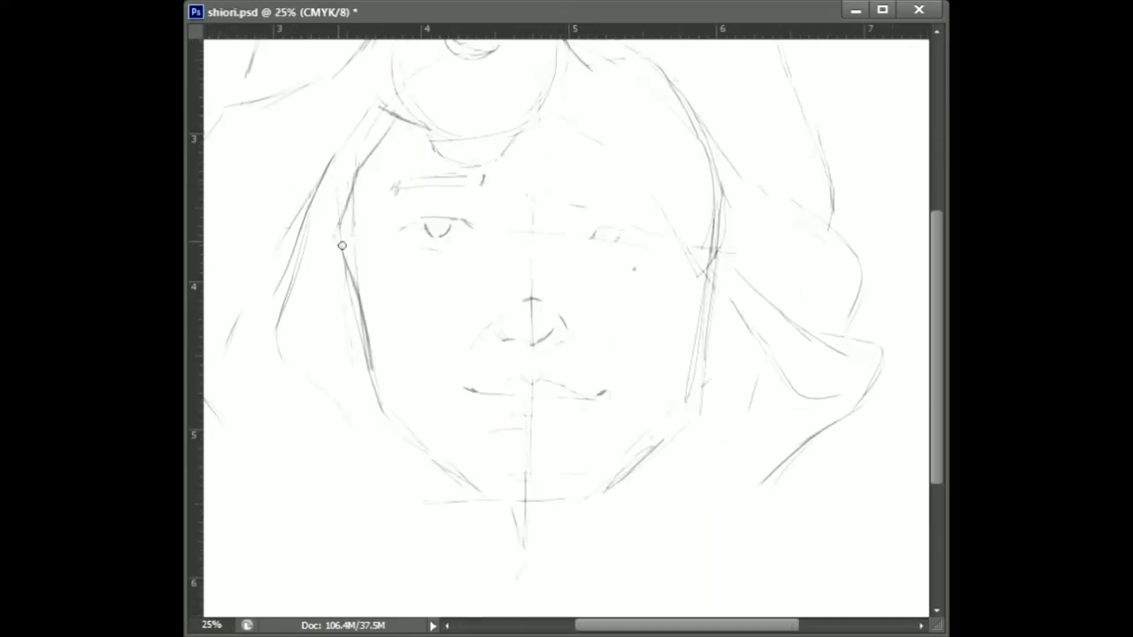
Strengthen the face contour along the left cheek, the right cheek and jaw, and the chin.
{"action": "mouse_move", "coordinate": [389, 129]}
{"action": "left_mouse_down"}
{"action": "mouse_move", "coordinate": [348, 235]}
{"action": "mouse_move", "coordinate": [378, 389]}
{"action": "left_mouse_up"}
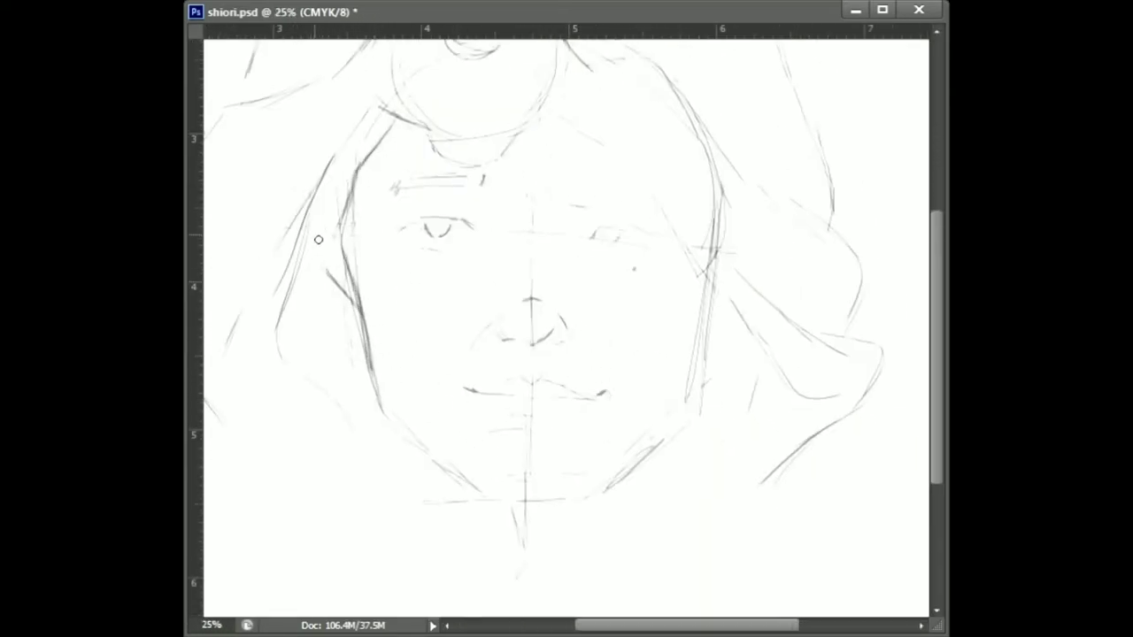
{"action": "key", "text": "ctrl+plus"}
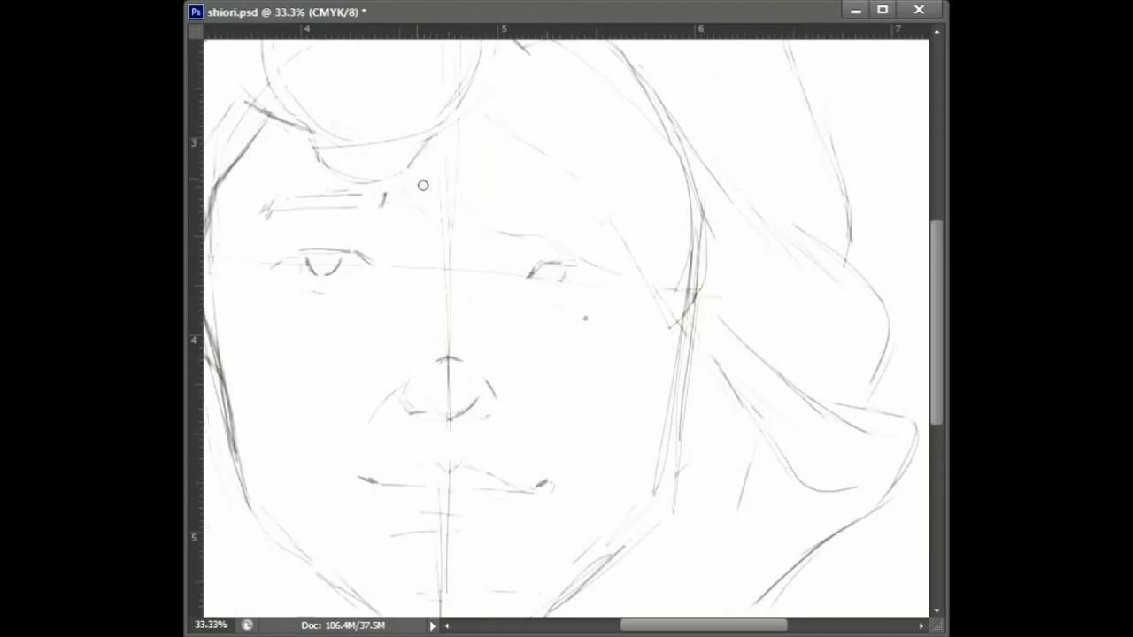
{"action": "key", "text": "ctrl+minus"}
{"action": "key", "text": "ctrl+plus"}
{"action": "left_click_drag", "start_coordinate": [685, 251], "coordinate": [602, 449]}
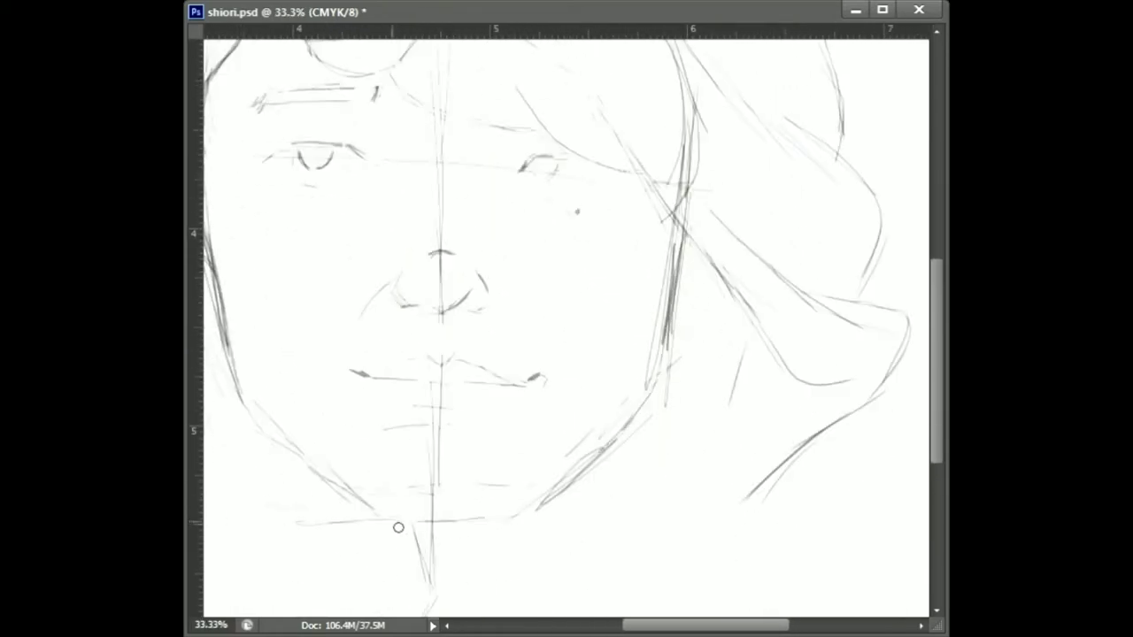
{"action": "mouse_move", "coordinate": [398, 528]}
{"action": "left_mouse_down"}
{"action": "mouse_move", "coordinate": [497, 530]}
{"action": "mouse_move", "coordinate": [540, 485]}
{"action": "mouse_move", "coordinate": [523, 518]}
{"action": "left_mouse_up"}
Sketch a short neck line running down from the chin.
{"action": "key", "text": "ctrl+minus"}
{"action": "key", "text": "ctrl+minus"}
{"action": "key", "text": "ctrl+minus"}
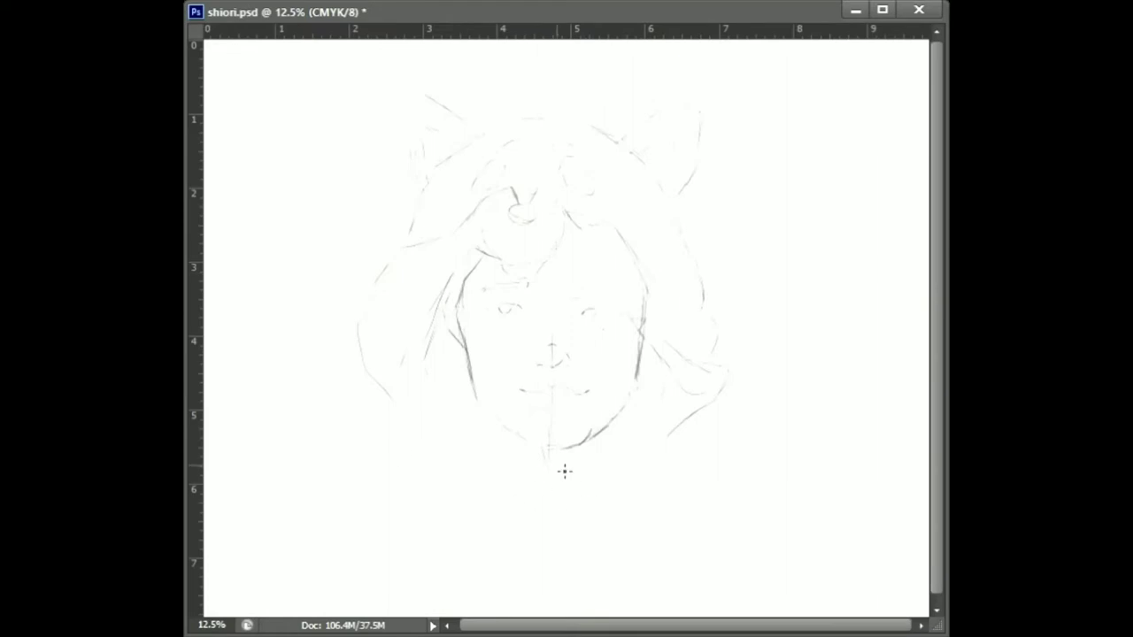
{"action": "left_click_drag", "start_coordinate": [549, 468], "coordinate": [543, 517]}
{"action": "key", "text": "ctrl+minus"}
{"action": "key", "text": "ctrl+plus"}
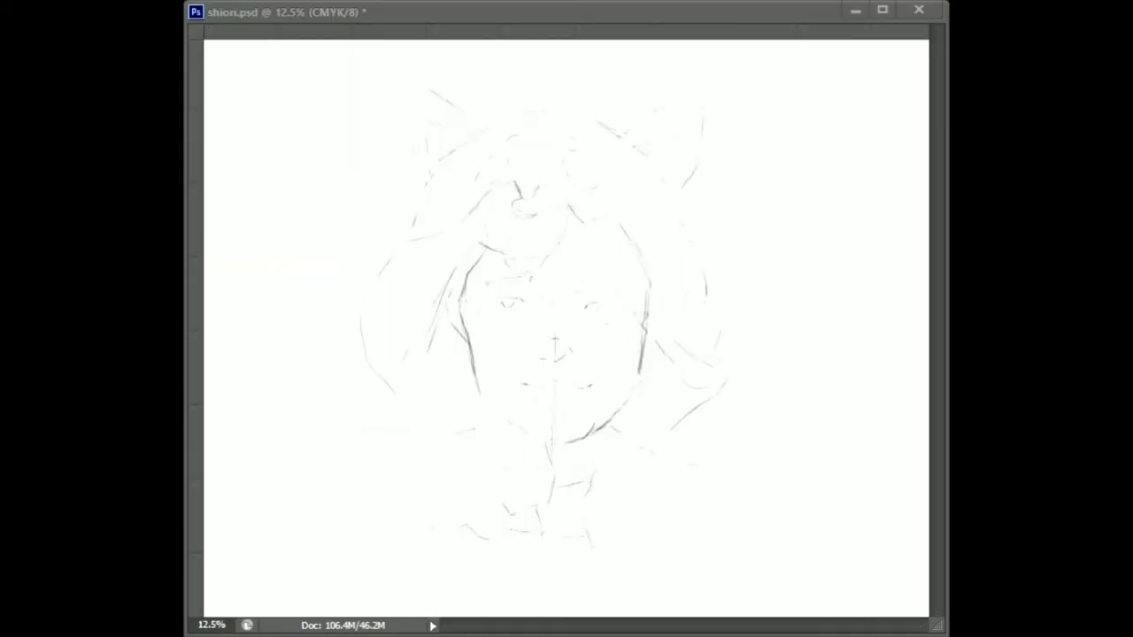
Block in the left shoulder and arm outline and the bent right elbow beside the head.
{"action": "mouse_move", "coordinate": [372, 393]}
{"action": "left_mouse_down"}
{"action": "mouse_move", "coordinate": [306, 438]}
{"action": "mouse_move", "coordinate": [244, 432]}
{"action": "left_mouse_up"}
{"action": "key", "text": "ctrl+r"}
{"action": "left_click", "coordinate": [405, 425], "text": "alt"}
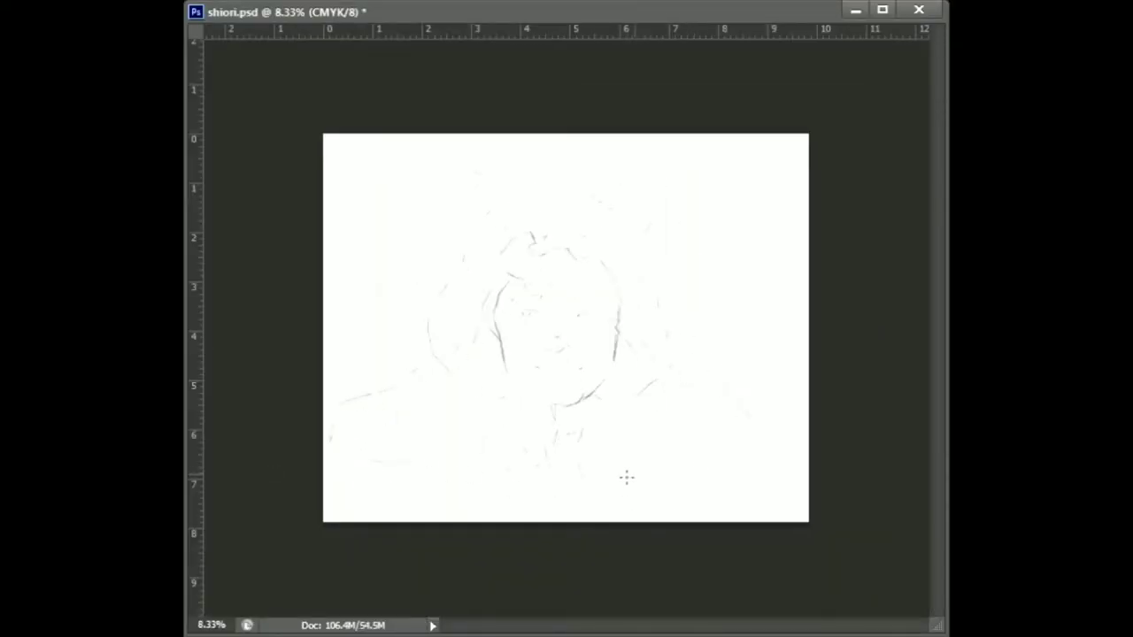
{"action": "mouse_move", "coordinate": [722, 483]}
{"action": "left_mouse_down"}
{"action": "mouse_move", "coordinate": [769, 481]}
{"action": "mouse_move", "coordinate": [786, 453]}
{"action": "mouse_move", "coordinate": [771, 441]}
{"action": "left_mouse_up"}
{"action": "key", "text": "ctrl+plus"}
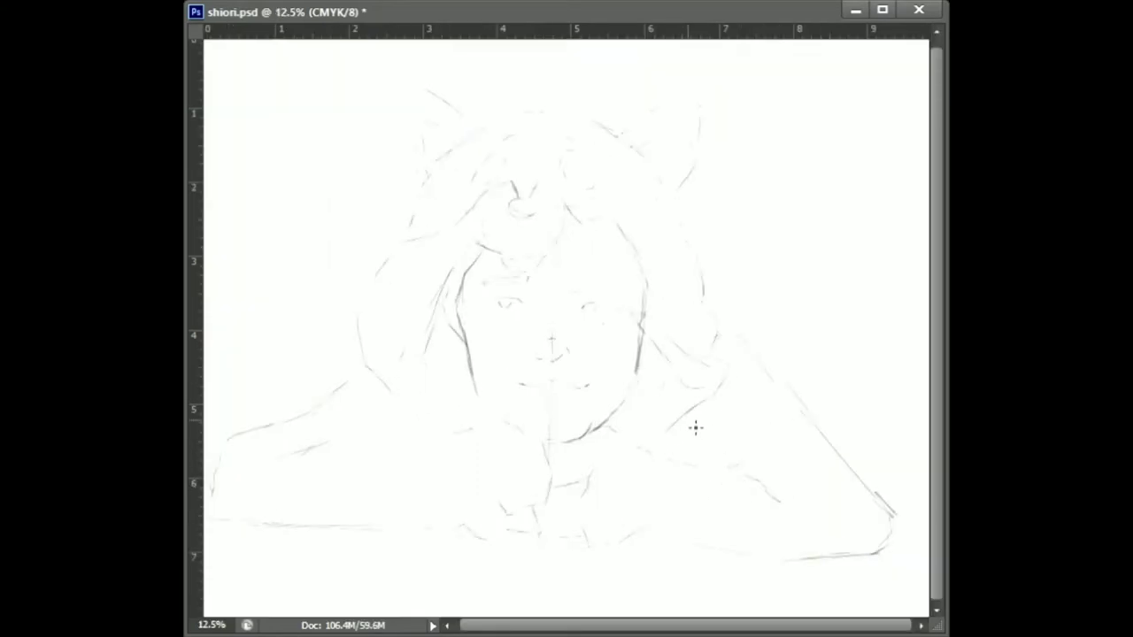
Darken the right flap's lower edge, the inner line of the right arm, and the underside of the left forearm.
{"action": "left_click_drag", "start_coordinate": [728, 388], "coordinate": [662, 444]}
{"action": "left_click_drag", "start_coordinate": [714, 405], "coordinate": [776, 462]}
{"action": "mouse_move", "coordinate": [219, 488]}
{"action": "left_mouse_down"}
{"action": "mouse_move", "coordinate": [278, 546]}
{"action": "mouse_move", "coordinate": [473, 534]}
{"action": "left_mouse_up"}
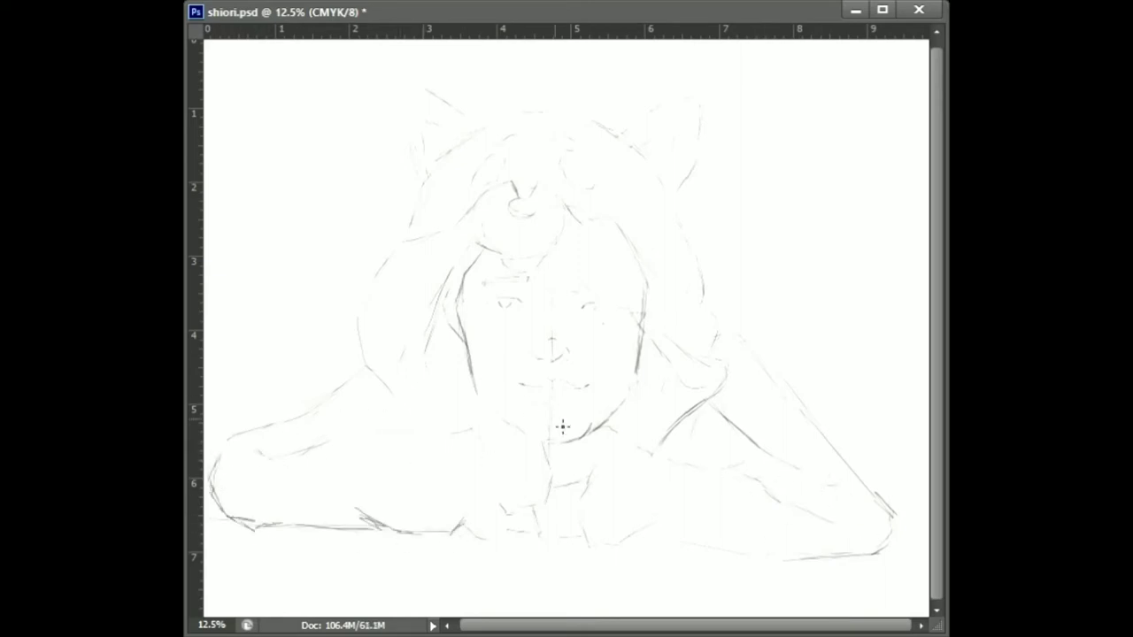
{"action": "key", "text": "ctrl+plus"}
{"action": "key", "text": "ctrl+minus"}
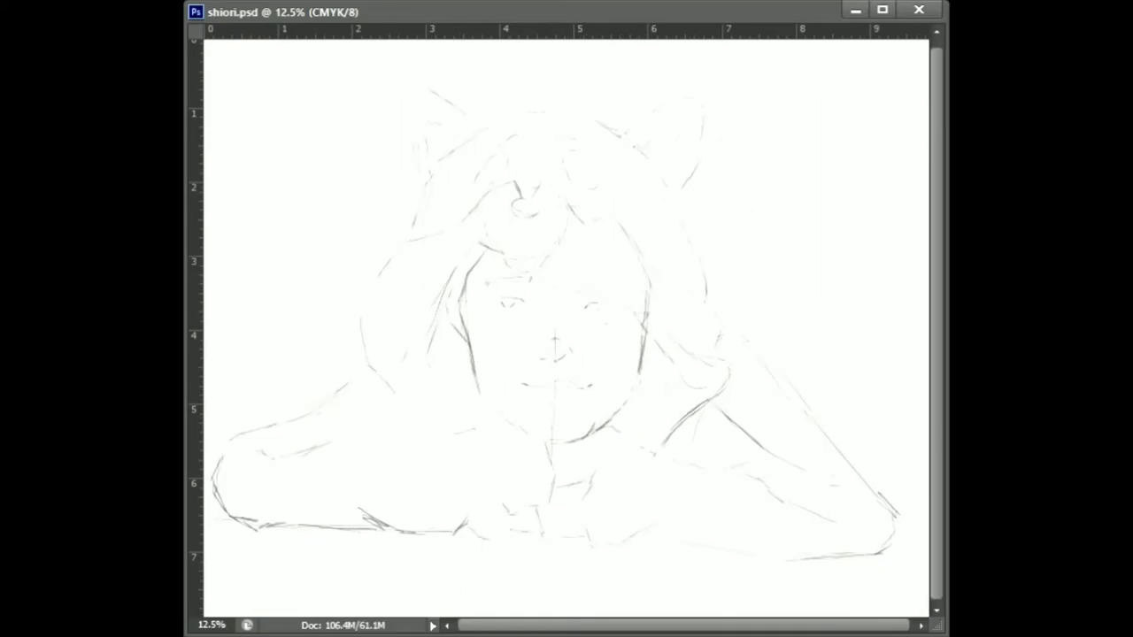
Mirror the canvas horizontally and adjust the left-hand eye with Free Transform.
{"action": "key", "text": "ctrl+shift+h"}
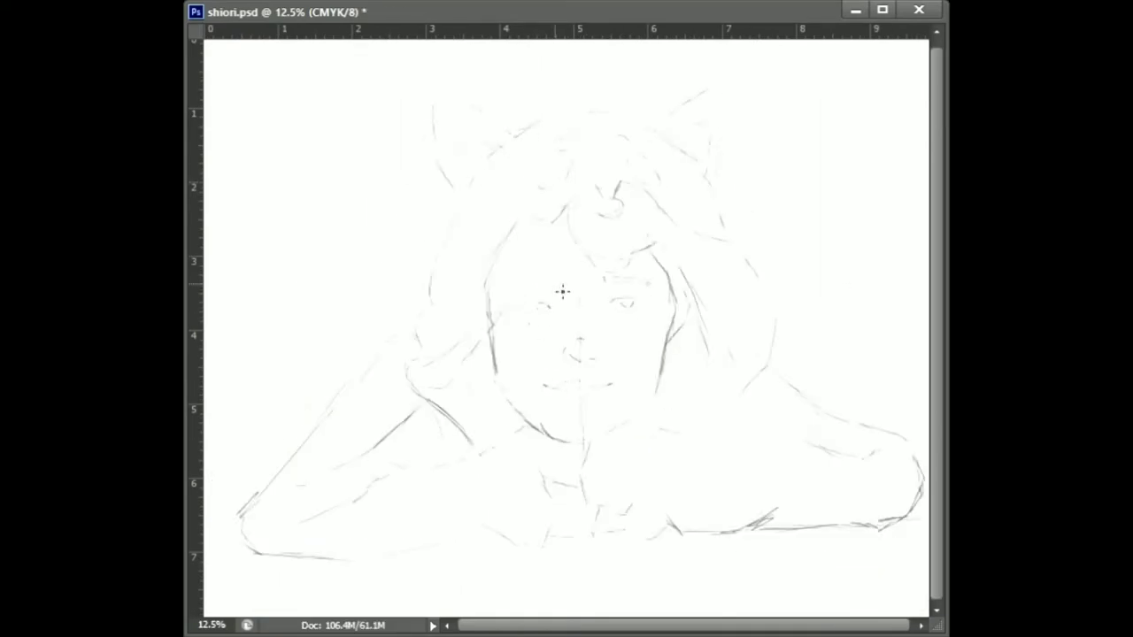
{"action": "key", "text": "ctrl+plus"}
{"action": "left_click_drag", "start_coordinate": [549, 299], "coordinate": [541, 301]}
{"action": "key", "text": "ctrl+t"}
{"action": "key", "text": "Return"}
Redraw the left-hand jawline as one clean contour from the chin up to the hood.
{"action": "key", "text": "ctrl+minus"}
{"action": "left_click", "coordinate": [623, 336]}
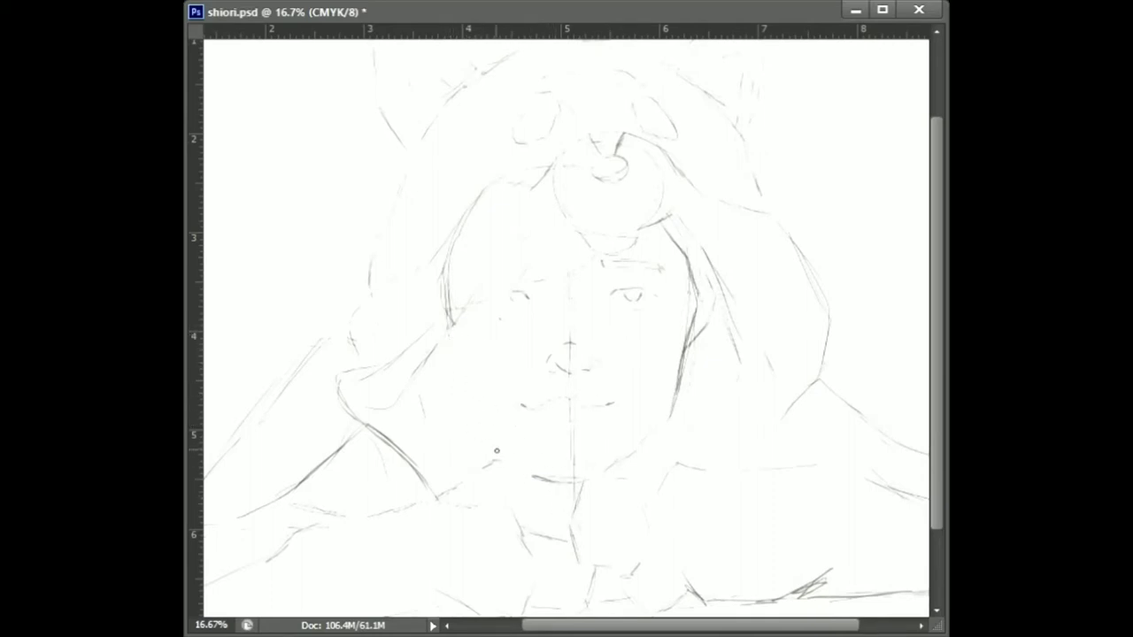
{"action": "left_click_drag", "start_coordinate": [536, 479], "coordinate": [483, 433]}
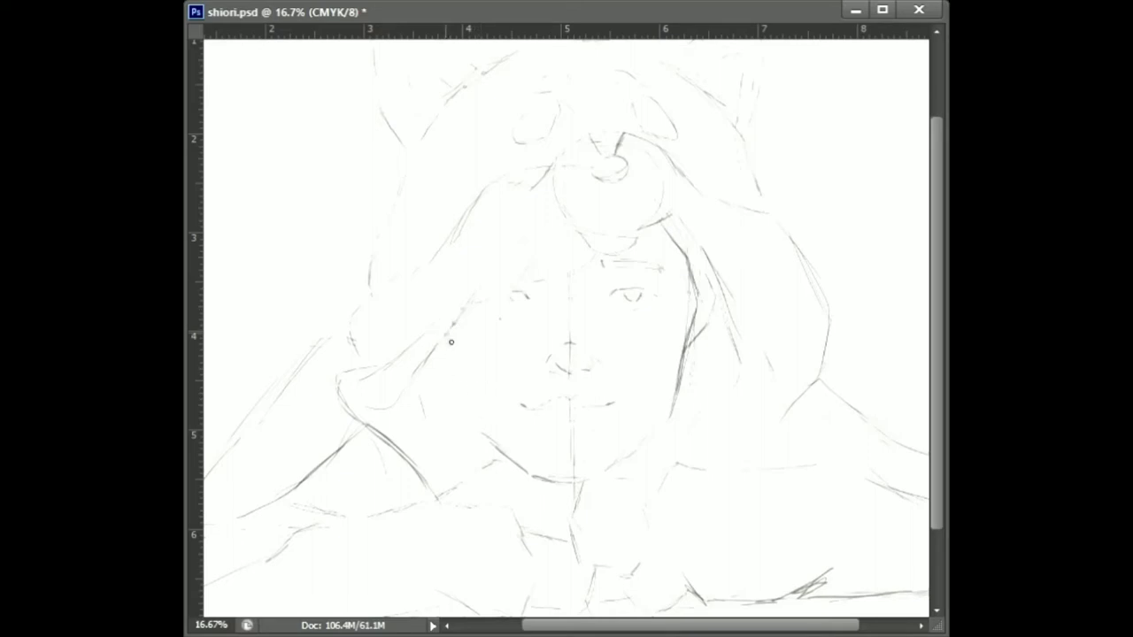
{"action": "left_click_drag", "start_coordinate": [445, 336], "coordinate": [488, 443]}
Erase the heavy right-hand face contour, undo the excess strokes, and redraw it lightly down to the chin.
{"action": "mouse_move", "coordinate": [698, 291]}
{"action": "left_mouse_down"}
{"action": "mouse_move", "coordinate": [697, 358]}
{"action": "mouse_move", "coordinate": [676, 417]}
{"action": "left_mouse_up"}
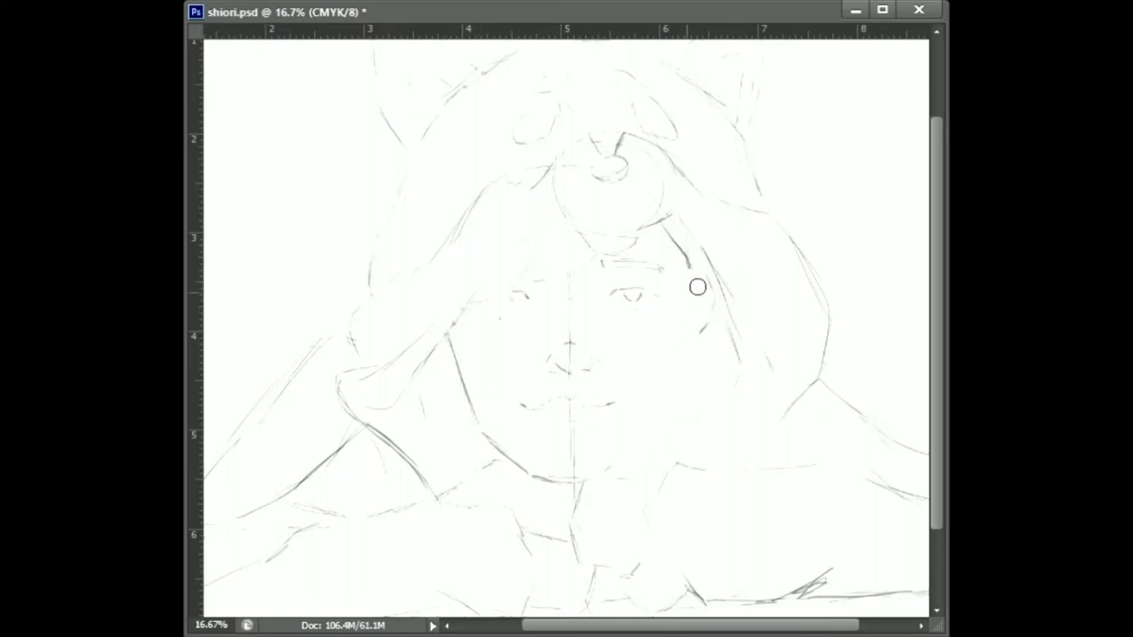
{"action": "key", "text": "bracketleft"}
{"action": "left_click_drag", "start_coordinate": [698, 286], "coordinate": [677, 254]}
{"action": "key", "text": "ctrl+z"}
{"action": "key", "text": "ctrl+alt+z"}
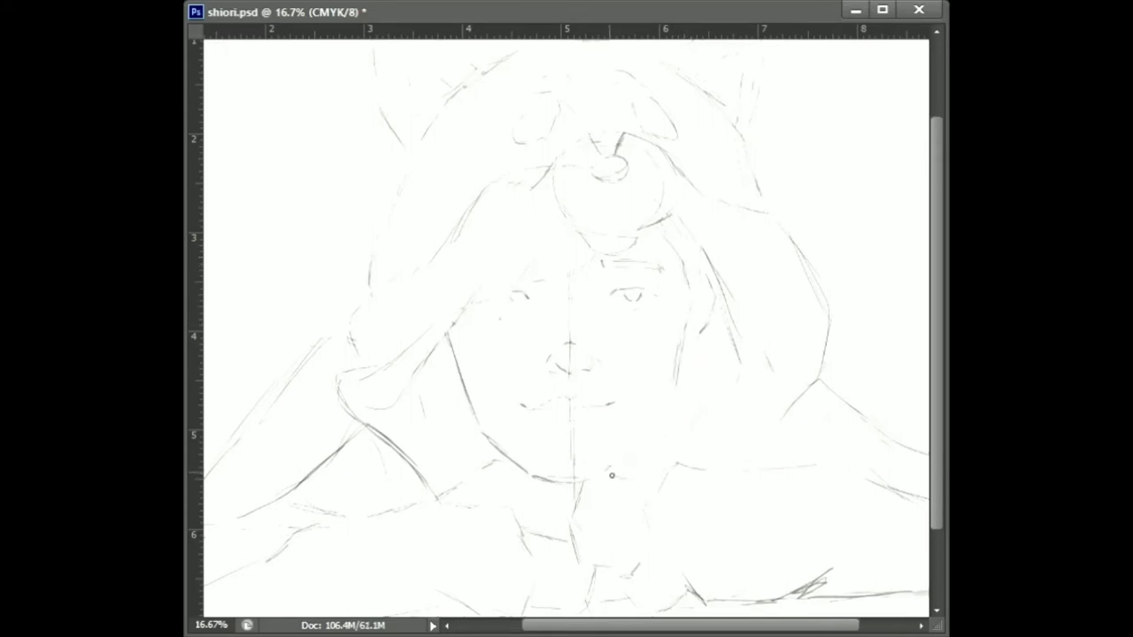
{"action": "scroll", "coordinate": [650, 328], "scroll_direction": "up", "scroll_amount": 1}
{"action": "scroll", "coordinate": [451, 329], "scroll_direction": "down", "scroll_amount": 1}
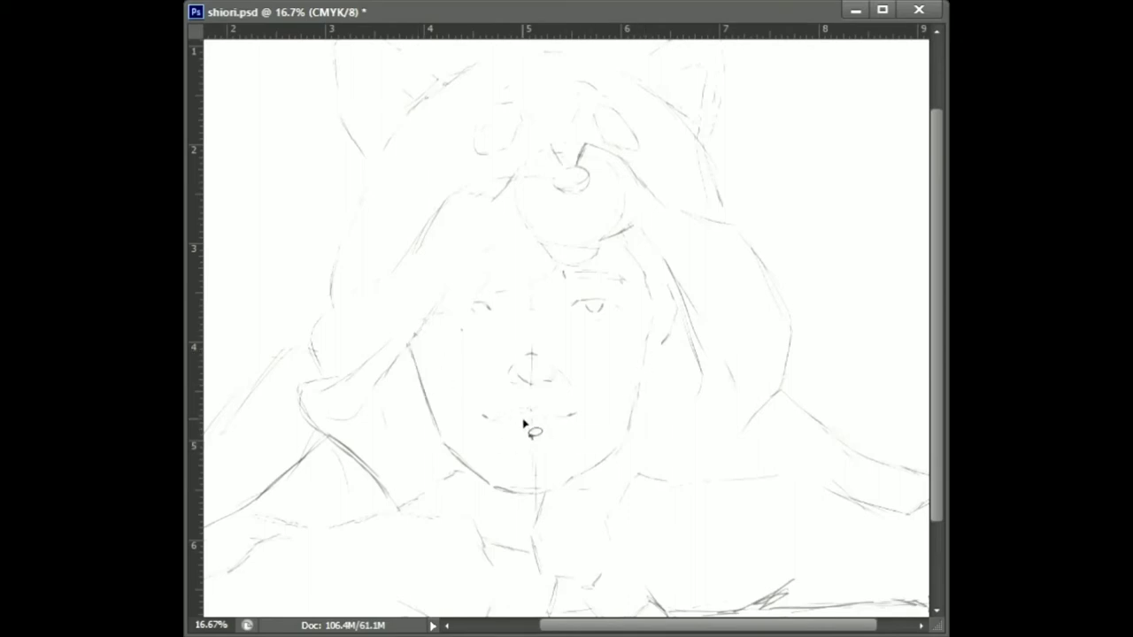
Select the mouth area and nudge it slightly with Free Transform.
{"action": "scroll", "coordinate": [493, 401], "scroll_direction": "up", "scroll_amount": 1}
{"action": "key", "text": "ctrl+t"}
{"action": "left_click_drag", "start_coordinate": [554, 393], "coordinate": [563, 396]}
{"action": "key", "text": "Return"}
{"action": "scroll", "coordinate": [632, 388], "scroll_direction": "down", "scroll_amount": 1}
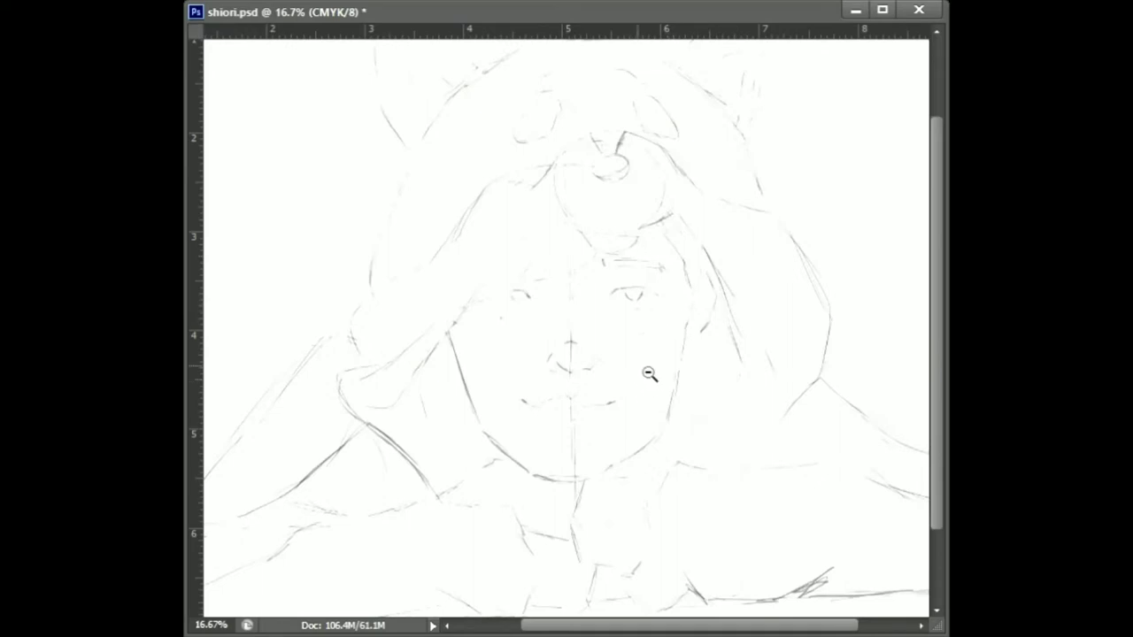
Remove the arm and elbow outlines on both sides of the figure.
{"action": "left_click", "coordinate": [675, 329], "text": "alt"}
{"action": "left_click", "coordinate": [675, 330], "text": "alt"}
{"action": "key", "text": "b"}
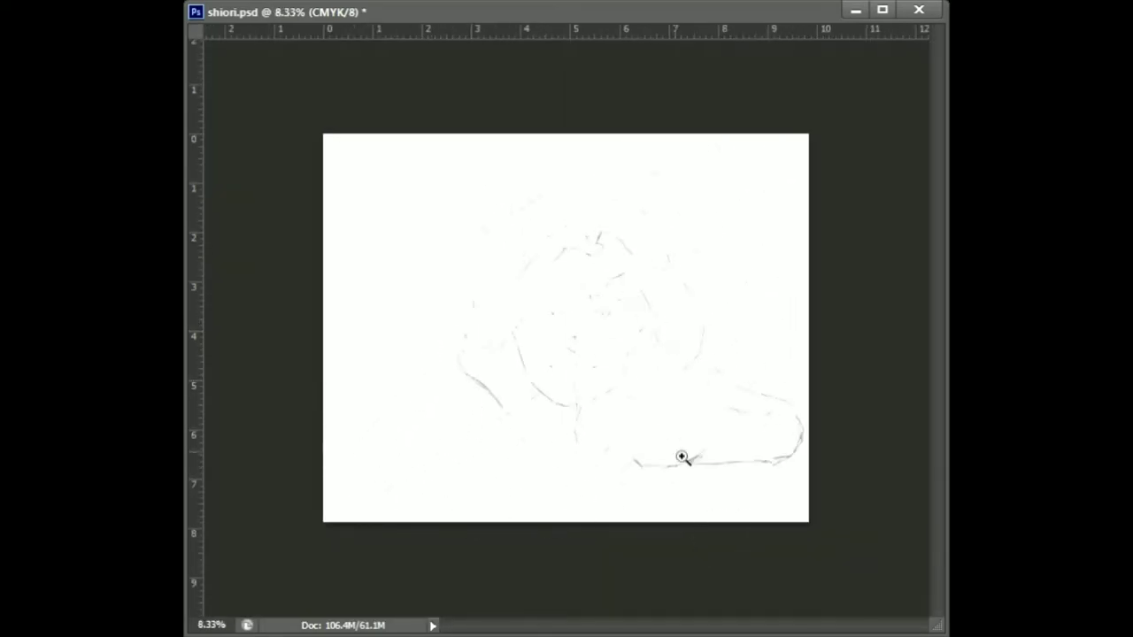
{"action": "scroll", "coordinate": [681, 457], "scroll_direction": "up", "scroll_amount": 1}
{"action": "mouse_move", "coordinate": [385, 588]}
{"action": "left_mouse_down"}
{"action": "mouse_move", "coordinate": [406, 390]}
{"action": "mouse_move", "coordinate": [853, 565]}
{"action": "mouse_move", "coordinate": [856, 435]}
{"action": "left_mouse_up"}
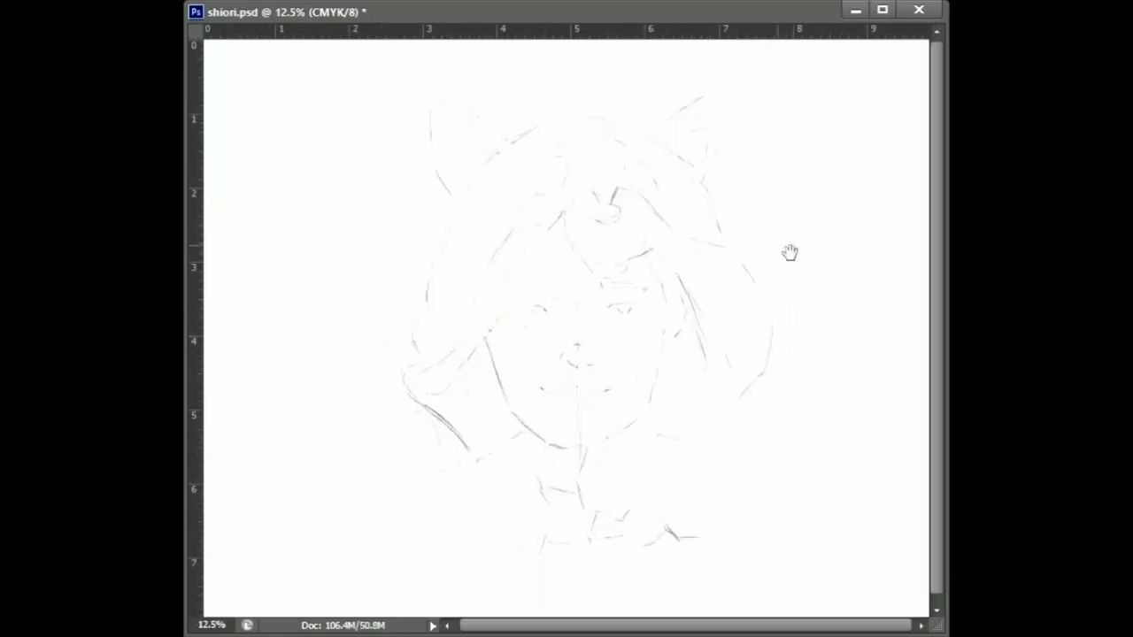
Redraw the hood's right-hand edge with a line extending down from the fold into the hanging flap.
{"action": "key", "text": "Caps_Lock"}
{"action": "left_click_drag", "start_coordinate": [726, 238], "coordinate": [734, 280]}
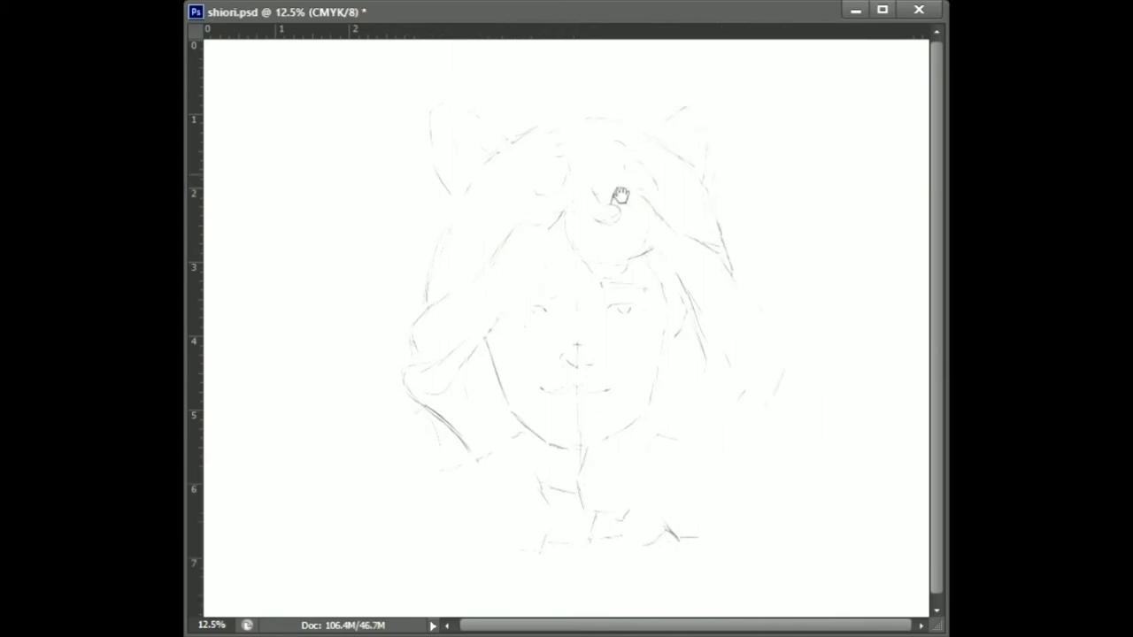
{"action": "key", "text": "ctrl+plus"}
{"action": "key", "text": "Caps_Lock"}
{"action": "key", "text": "Caps_Lock"}
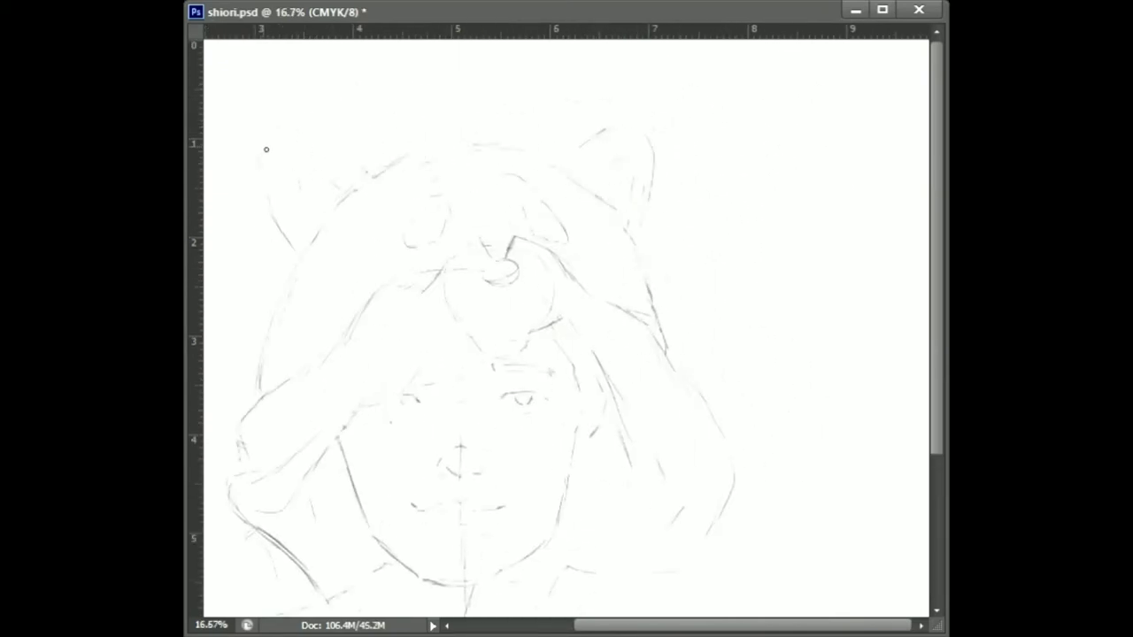
Mirror the canvas horizontally back and fit the whole drawing in view.
{"action": "key", "text": "ctrl+minus"}
{"action": "key", "text": "ctrl+shift+h"}
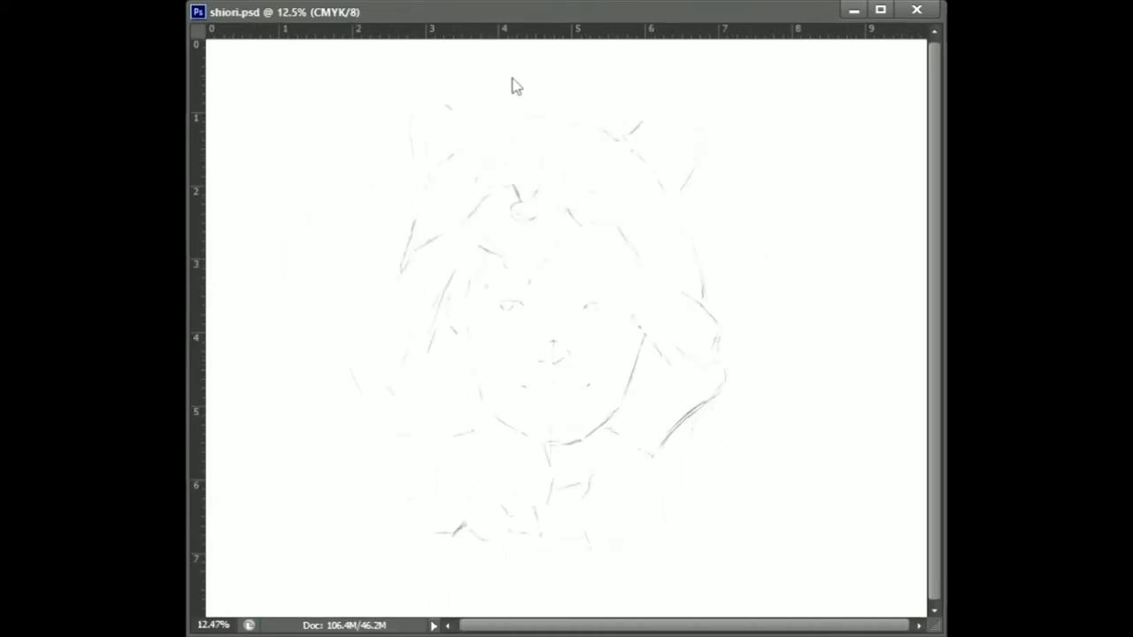
{"action": "key", "text": "ctrl+0"}
{"action": "key", "text": "ctrl+r"}
{"action": "key", "text": "ctrl+r"}
Rework the hood's right side below the ear and the outline of the left ear.
{"action": "key", "text": "Caps_Lock"}
{"action": "left_click_drag", "start_coordinate": [694, 193], "coordinate": [700, 271]}
{"action": "key", "text": "Caps_Lock"}
{"action": "mouse_move", "coordinate": [396, 104]}
{"action": "left_mouse_down"}
{"action": "mouse_move", "coordinate": [428, 154]}
{"action": "mouse_move", "coordinate": [420, 160]}
{"action": "mouse_move", "coordinate": [410, 143]}
{"action": "mouse_move", "coordinate": [453, 139]}
{"action": "mouse_move", "coordinate": [426, 164]}
{"action": "left_mouse_up"}
Check the sketch's symmetry by mirroring the canvas and flipping it back, and examine the face up close.
{"action": "key", "text": "ctrl+shift+h"}
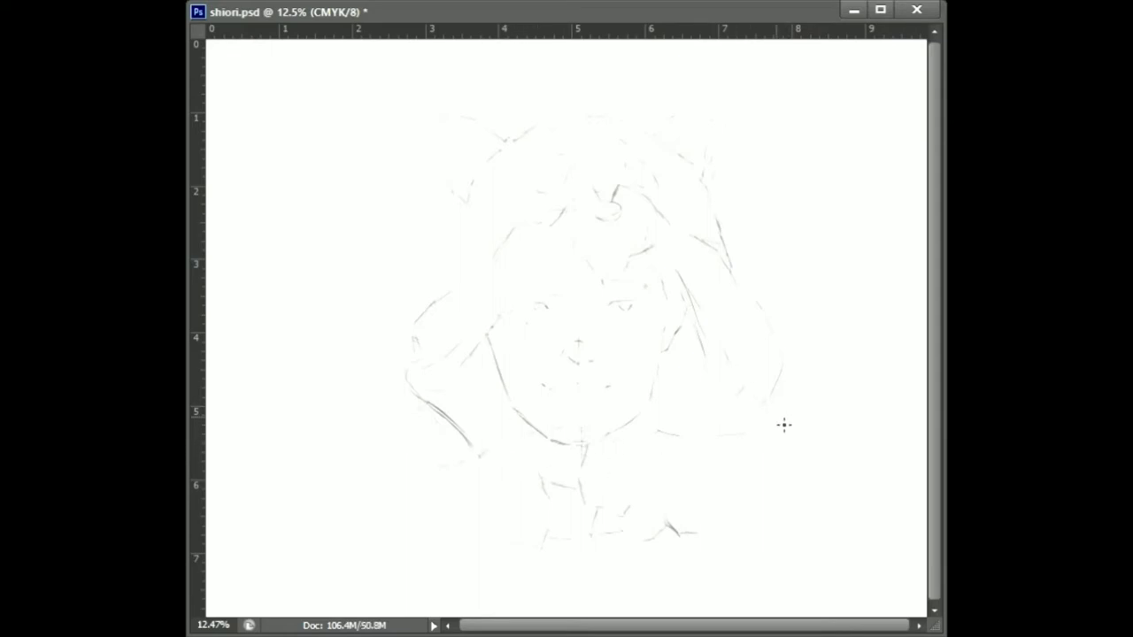
{"action": "key", "text": "ctrl+shift+h"}
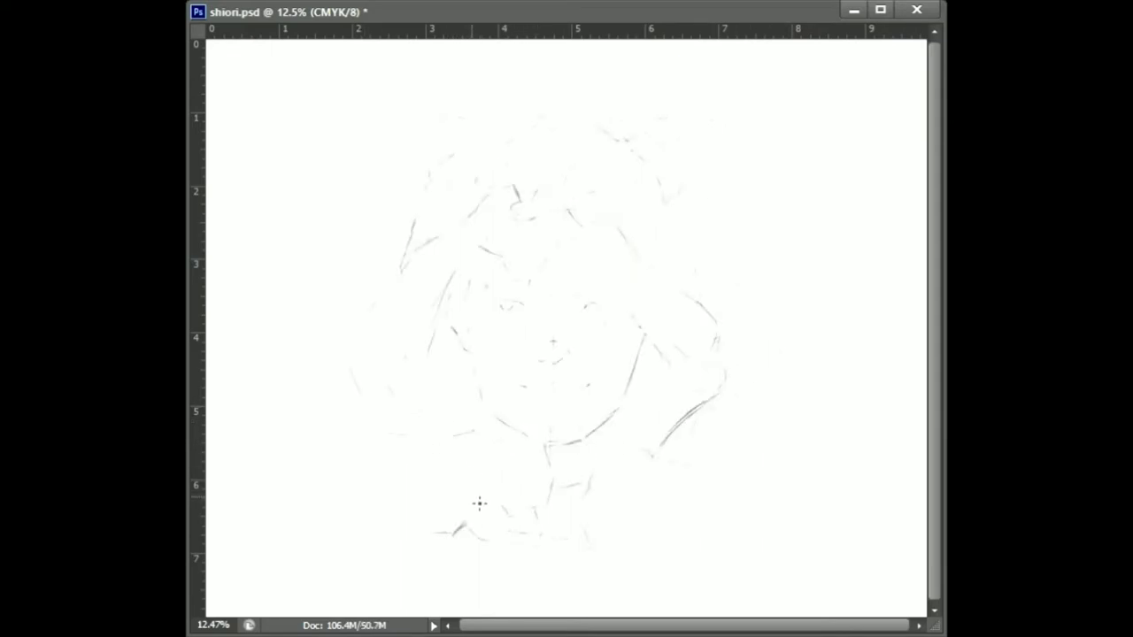
{"action": "scroll", "coordinate": [477, 502], "scroll_direction": "up", "scroll_amount": 1}
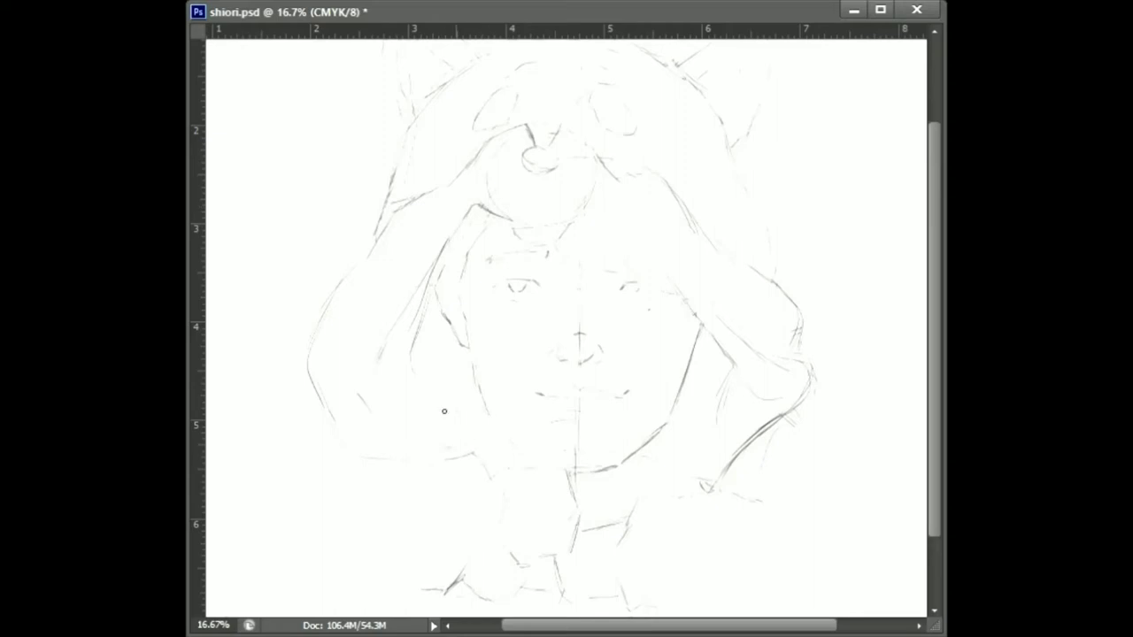
{"action": "key", "text": "ctrl+plus"}
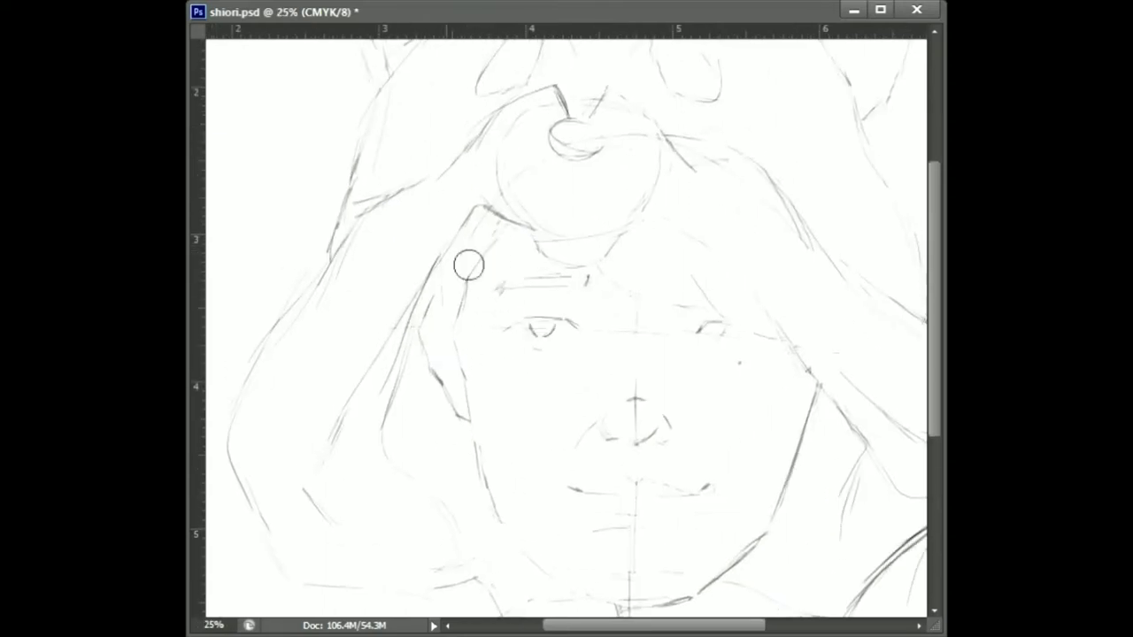
Darken the lower edge of the hood's animal muzzle, extend it across the right forehead, and rework the animal nose outline.
{"action": "mouse_move", "coordinate": [481, 271]}
{"action": "left_mouse_down"}
{"action": "mouse_move", "coordinate": [520, 223]}
{"action": "mouse_move", "coordinate": [493, 228]}
{"action": "mouse_move", "coordinate": [497, 217]}
{"action": "mouse_move", "coordinate": [541, 232]}
{"action": "mouse_move", "coordinate": [498, 219]}
{"action": "mouse_move", "coordinate": [528, 245]}
{"action": "left_mouse_up"}
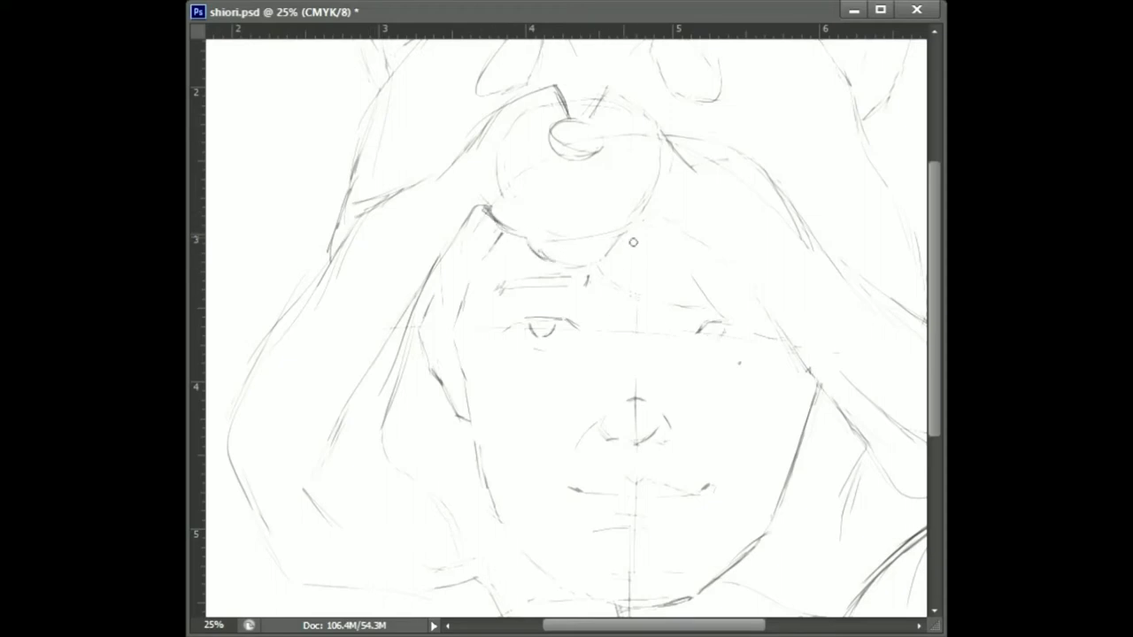
{"action": "left_click", "coordinate": [666, 237], "text": "ctrl+alt"}
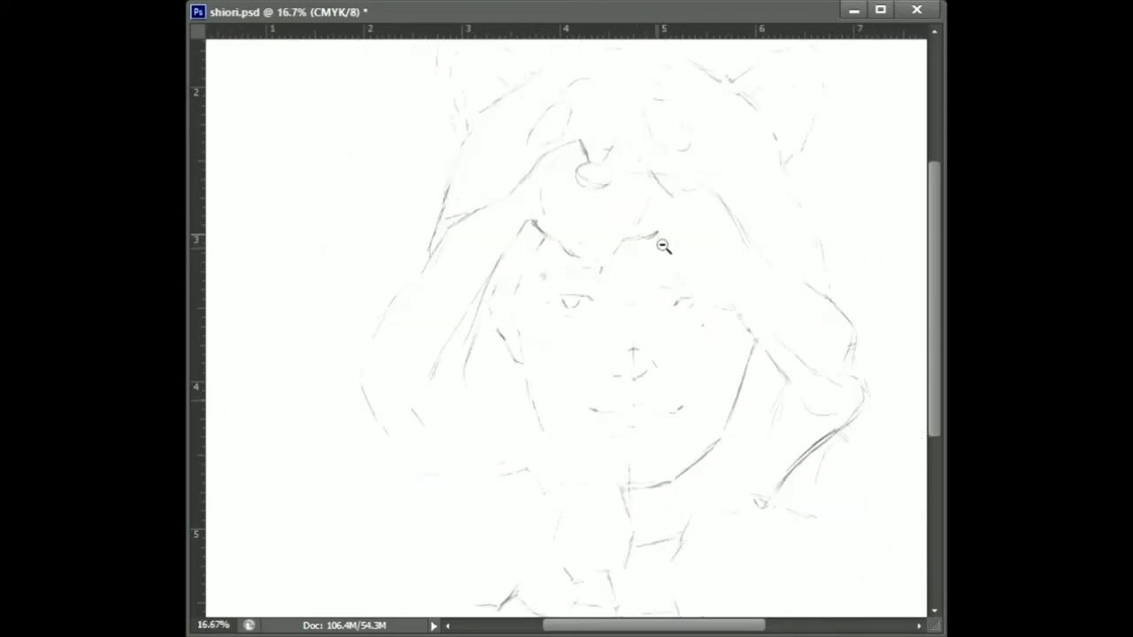
{"action": "left_click", "coordinate": [593, 173], "text": "ctrl"}
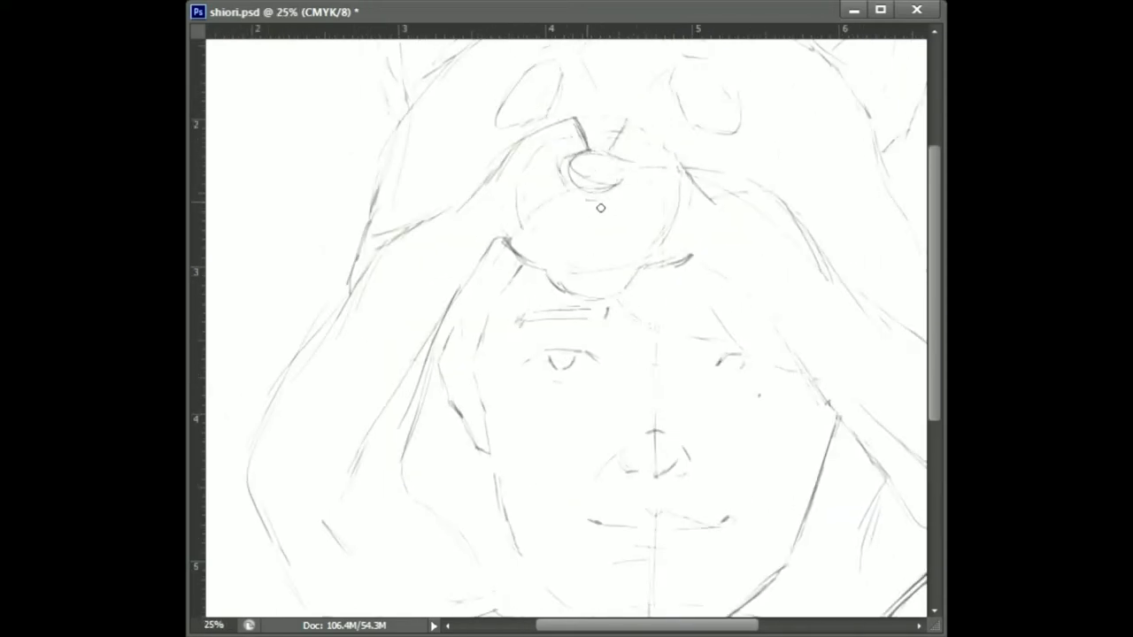
{"action": "key", "text": "ctrl+minus"}
{"action": "key", "text": "ctrl+minus"}
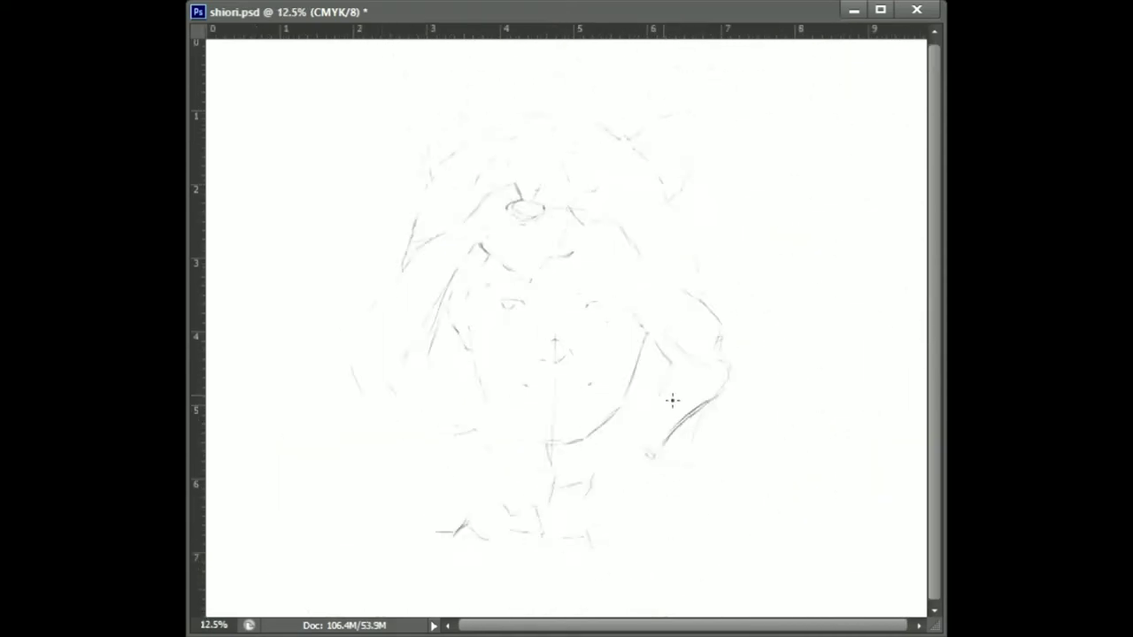
Paste the reference photo from IMG_20181004_124729.jpg into shiori.psd and place it in the canvas's upper-right corner.
{"action": "key", "text": "h"}
{"action": "mouse_move", "coordinate": [558, 96]}
{"action": "left_mouse_down"}
{"action": "mouse_move", "coordinate": [495, 456]}
{"action": "mouse_move", "coordinate": [428, 342]}
{"action": "left_mouse_up"}
{"action": "key", "text": "ctrl+t"}
{"action": "key", "text": "Escape"}
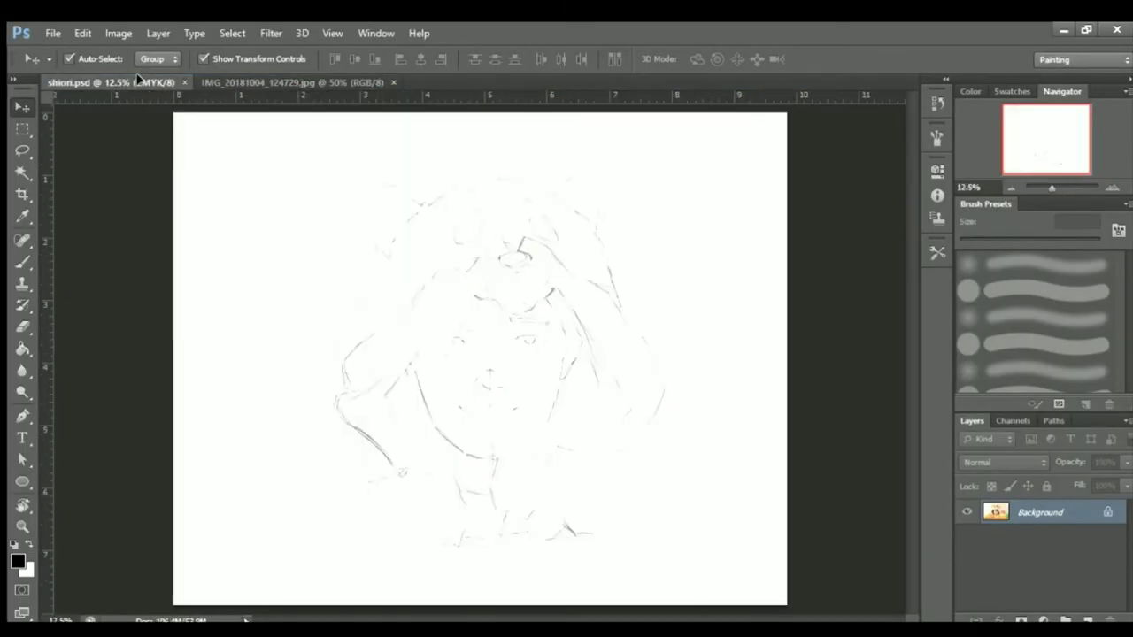
{"action": "key", "text": "ctrl+v"}
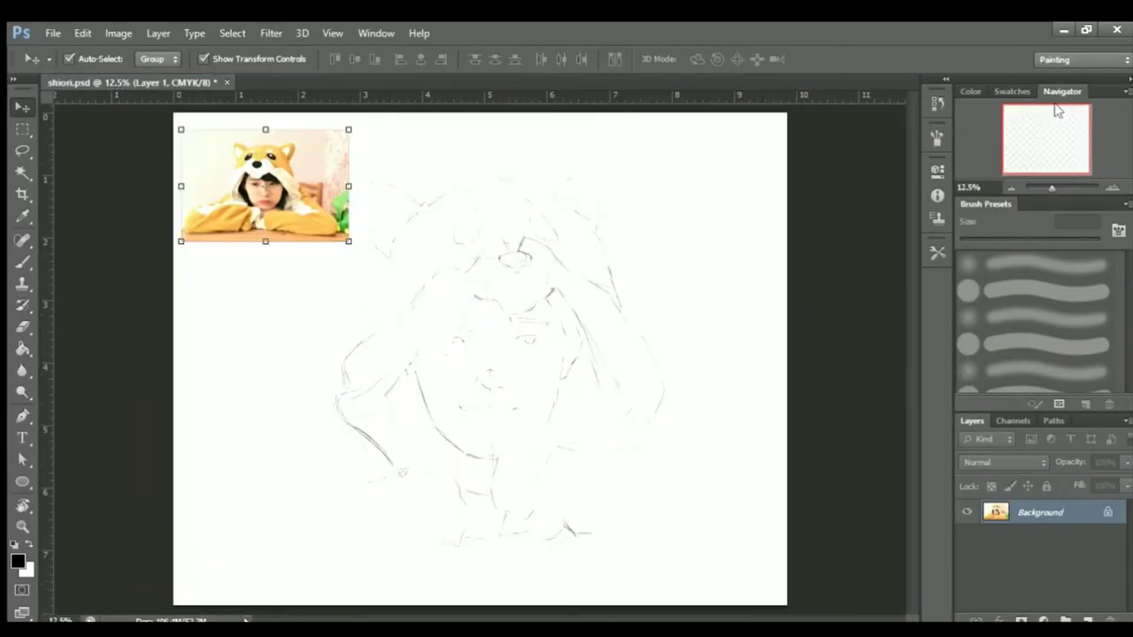
{"action": "left_click_drag", "start_coordinate": [266, 185], "coordinate": [696, 185]}
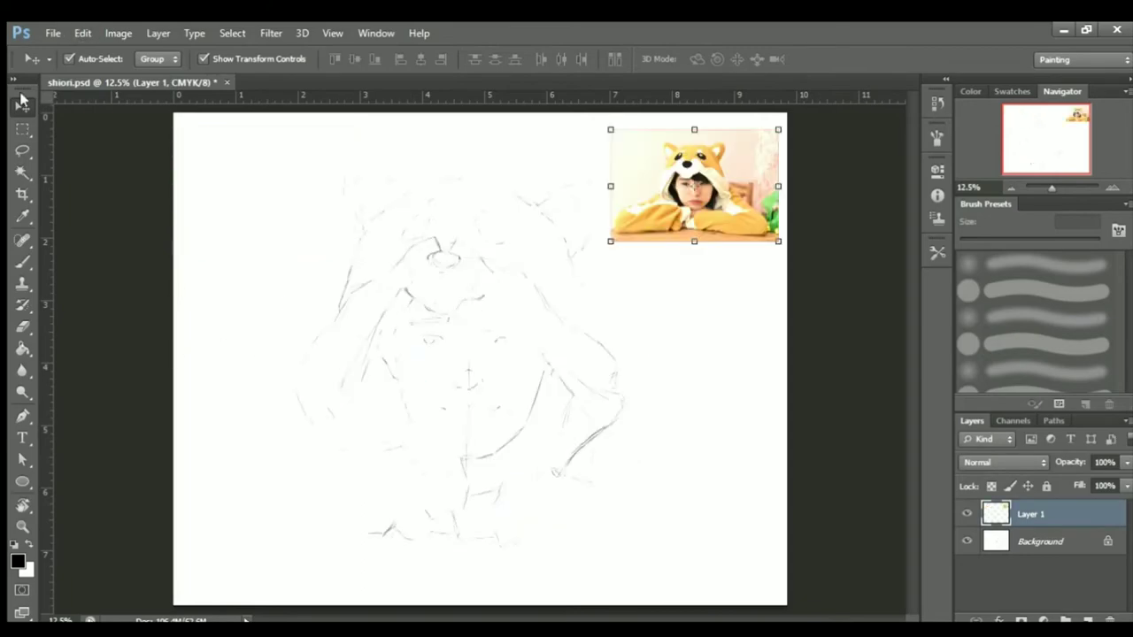
Create a new layer between the photo layer and the Background, and set the brush to 14 px at 100% opacity.
{"action": "left_click", "coordinate": [616, 321], "text": "ctrl"}
{"action": "scroll", "coordinate": [567, 284], "scroll_direction": "up", "scroll_amount": 2}
{"action": "left_click", "coordinate": [594, 228], "text": "ctrl"}
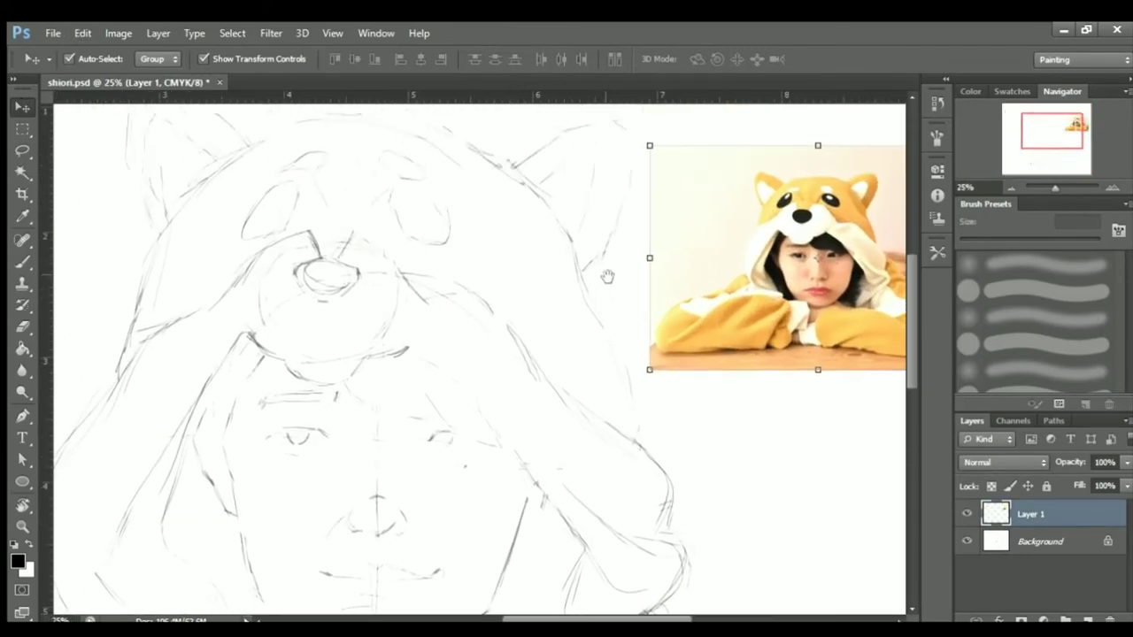
{"action": "key", "text": "b"}
{"action": "key", "text": "alt+bracketleft"}
{"action": "key", "text": "ctrl+shift+alt+n"}
{"action": "key", "text": "0"}
{"action": "key", "text": "ctrl+minus"}
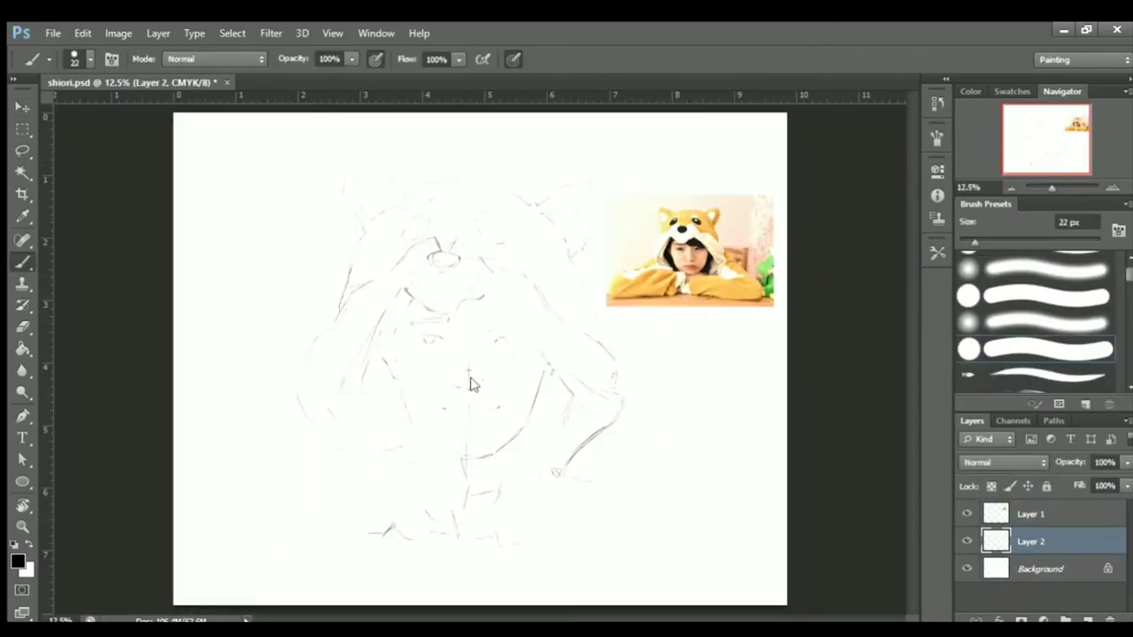
{"action": "left_click", "coordinate": [387, 272], "text": "ctrl"}
{"action": "key", "text": "bracketleft"}
{"action": "scroll", "coordinate": [387, 272], "scroll_direction": "up", "scroll_amount": 2}
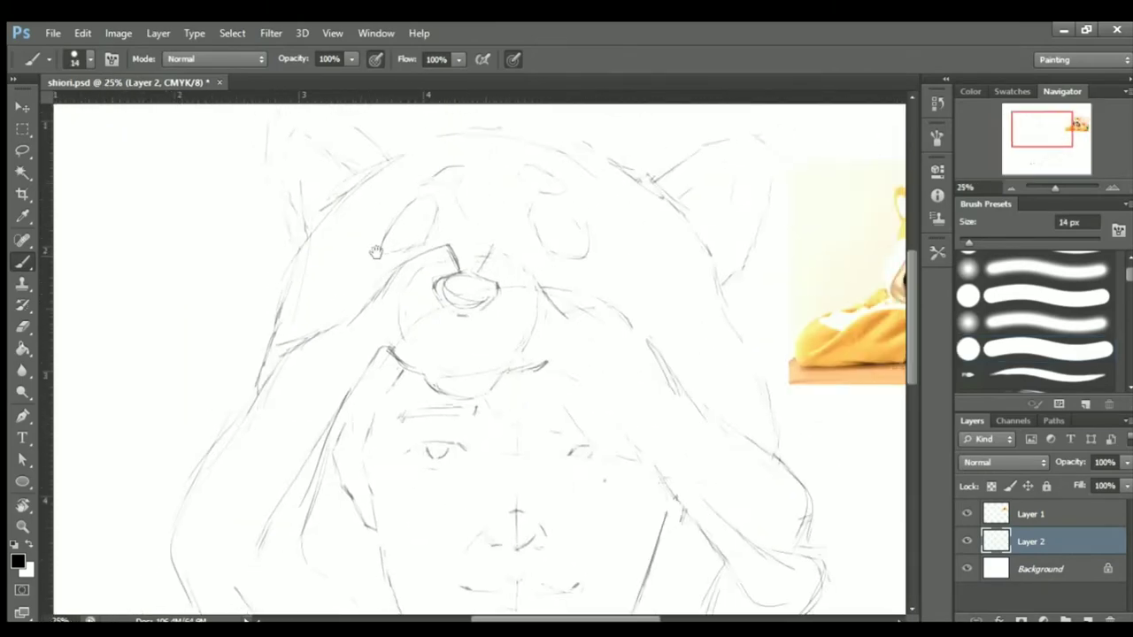
{"action": "left_click", "coordinate": [340, 205], "text": "ctrl"}
{"action": "left_click_drag", "start_coordinate": [341, 207], "coordinate": [296, 356]}
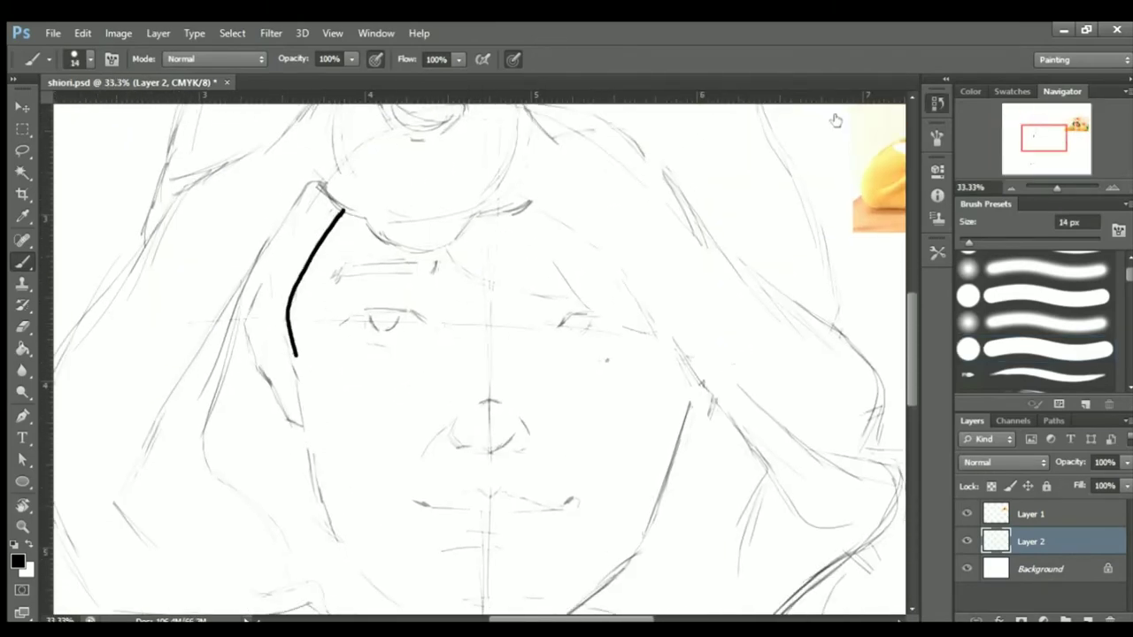
{"action": "key", "text": "ctrl+z"}
{"action": "mouse_move", "coordinate": [341, 211]}
{"action": "left_mouse_down"}
{"action": "mouse_move", "coordinate": [305, 251]}
{"action": "mouse_move", "coordinate": [298, 382]}
{"action": "left_mouse_up"}
{"action": "key", "text": "ctrl+minus"}
{"action": "mouse_move", "coordinate": [257, 113]}
{"action": "left_mouse_down"}
{"action": "mouse_move", "coordinate": [265, 392]}
{"action": "mouse_move", "coordinate": [442, 549]}
{"action": "left_mouse_up"}
{"action": "key", "text": "ctrl+z"}
{"action": "scroll", "coordinate": [478, 354], "scroll_direction": "up", "scroll_amount": 2}
{"action": "mouse_move", "coordinate": [312, 191]}
{"action": "left_mouse_down"}
{"action": "mouse_move", "coordinate": [275, 306]}
{"action": "mouse_move", "coordinate": [329, 494]}
{"action": "left_mouse_up"}
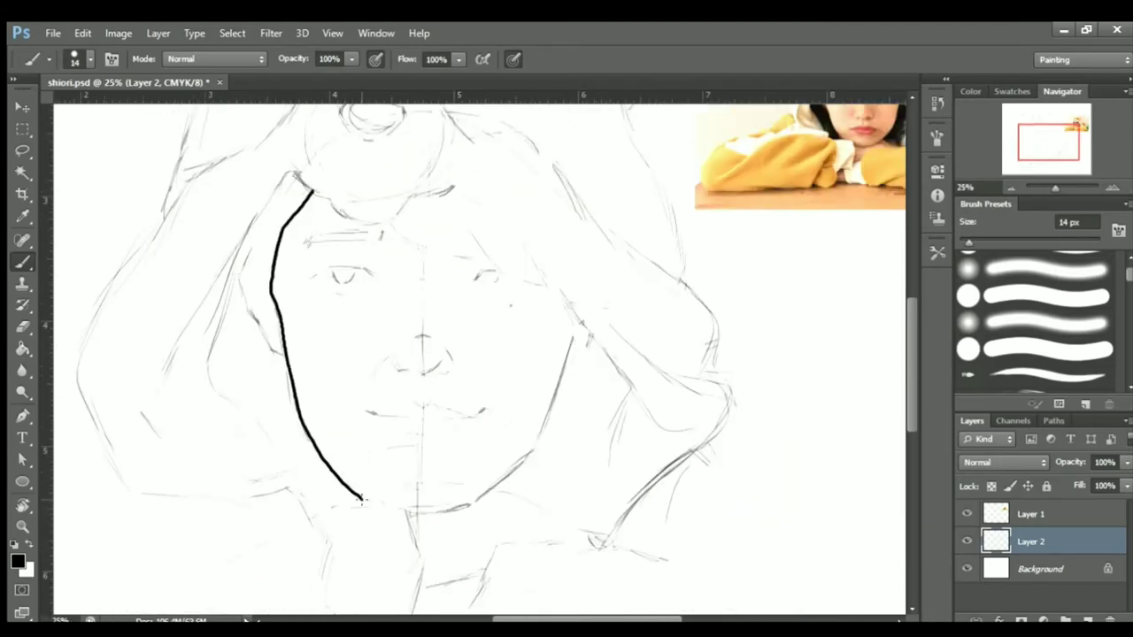
{"action": "key", "text": "ctrl+z"}
{"action": "key", "text": "ctrl+plus"}
{"action": "left_click_drag", "start_coordinate": [410, 234], "coordinate": [339, 493]}
{"action": "left_click_drag", "start_coordinate": [436, 434], "coordinate": [334, 217]}
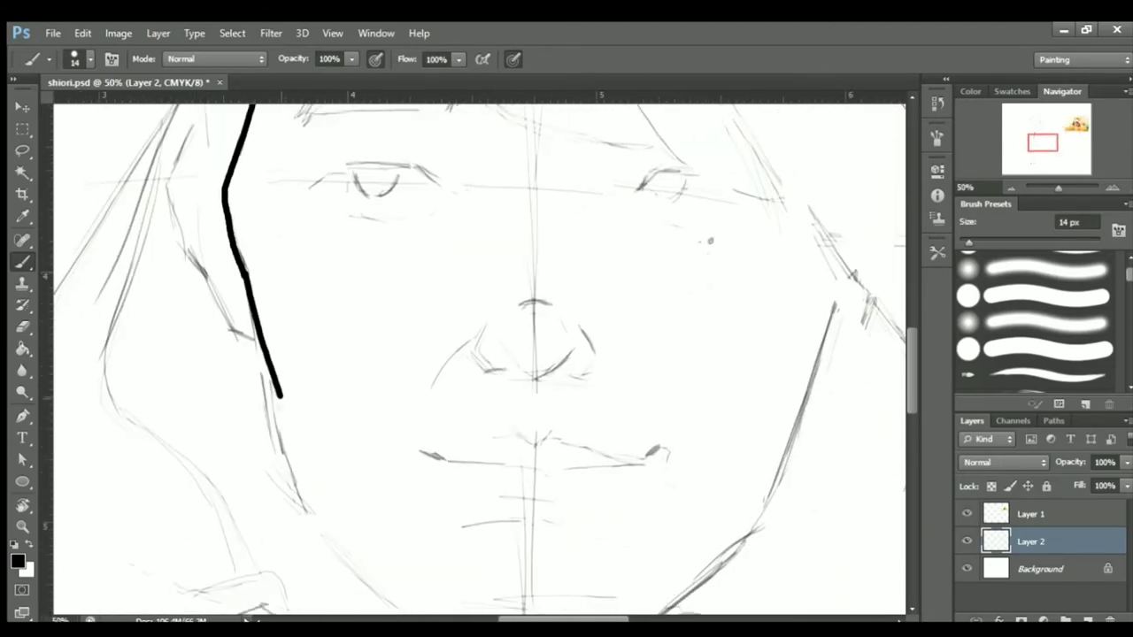
{"action": "key", "text": "ctrl+minus"}
{"action": "left_click_drag", "start_coordinate": [279, 313], "coordinate": [403, 272]}
{"action": "key", "text": "ctrl+z"}
{"action": "key", "text": "ctrl+minus"}
{"action": "key", "text": "ctrl+minus"}
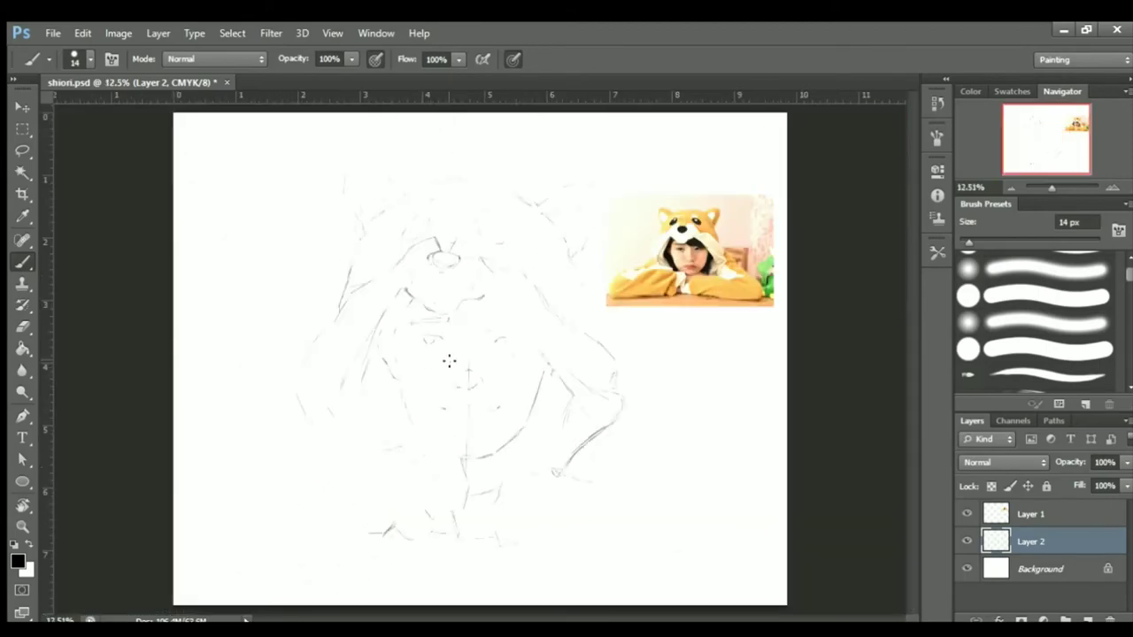
Ink the face's upper left contour in black, from the hood's muzzle edge past the temple to the cheek.
{"action": "key", "text": "ctrl+plus"}
{"action": "key", "text": "ctrl+plus"}
{"action": "key", "text": "ctrl+minus"}
{"action": "key", "text": "ctrl+minus"}
{"action": "key", "text": "r"}
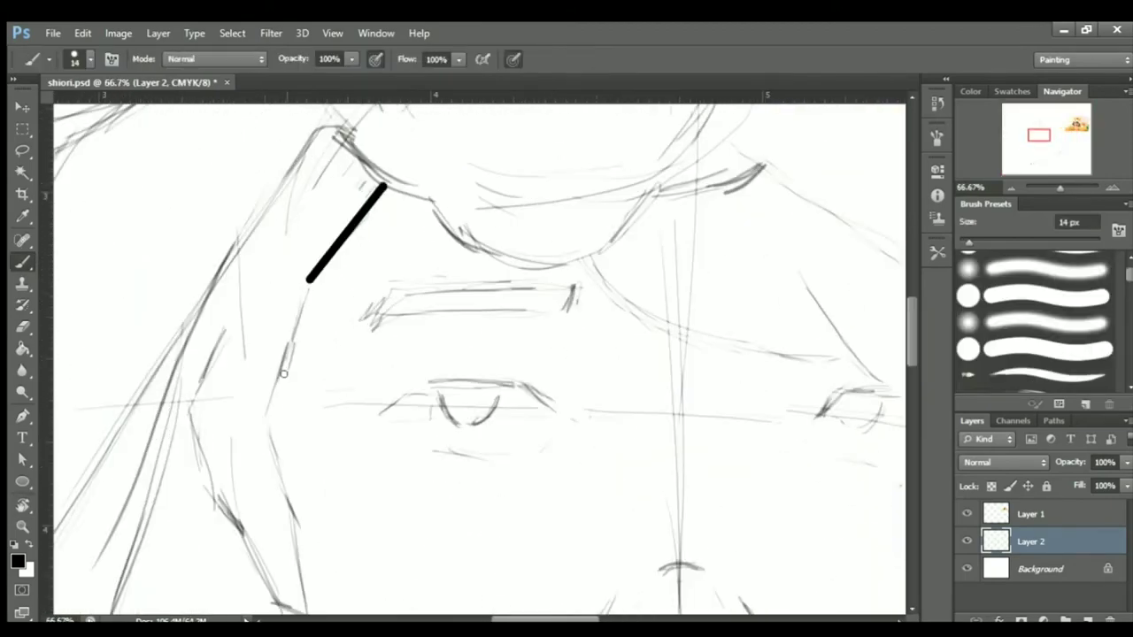
{"action": "left_click_drag", "start_coordinate": [307, 280], "coordinate": [265, 416]}
{"action": "key", "text": "ctrl+minus"}
Ink the lower face contour along the left jaw, around the chin and up the right cheek to the hood.
{"action": "scroll", "coordinate": [259, 389], "scroll_direction": "down", "scroll_amount": 2}
{"action": "left_click_drag", "start_coordinate": [298, 475], "coordinate": [330, 516]}
{"action": "scroll", "coordinate": [331, 516], "scroll_direction": "down", "scroll_amount": 3}
{"action": "scroll", "coordinate": [331, 516], "scroll_direction": "right", "scroll_amount": 2}
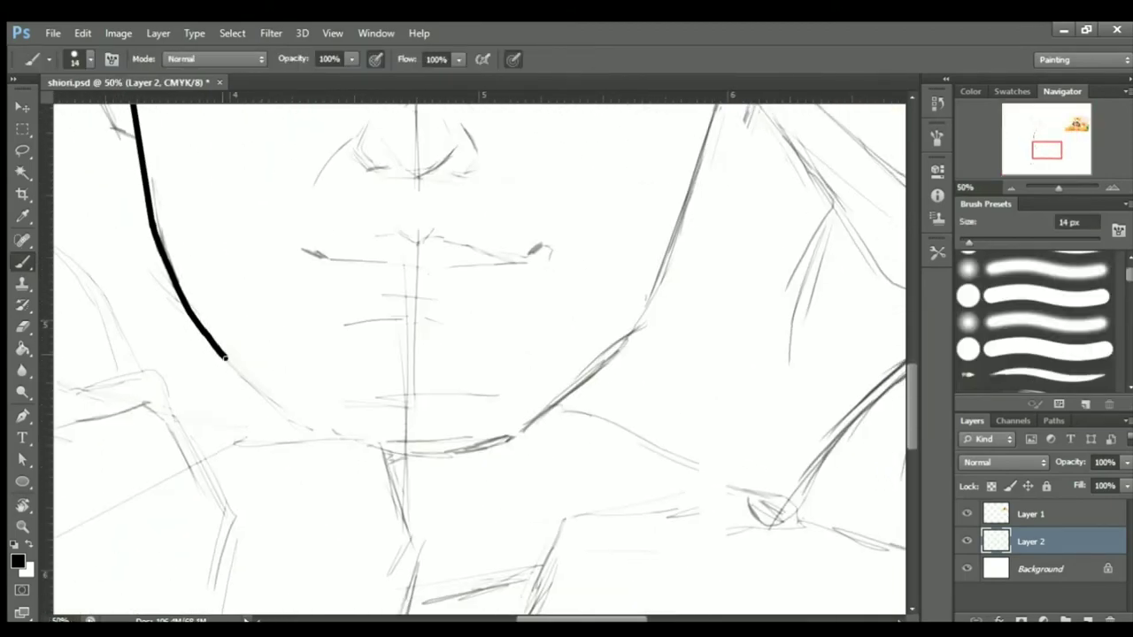
{"action": "scroll", "coordinate": [478, 354], "scroll_direction": "up", "scroll_amount": 3}
{"action": "left_click_drag", "start_coordinate": [611, 408], "coordinate": [662, 223]}
{"action": "key", "text": "ctrl+minus"}
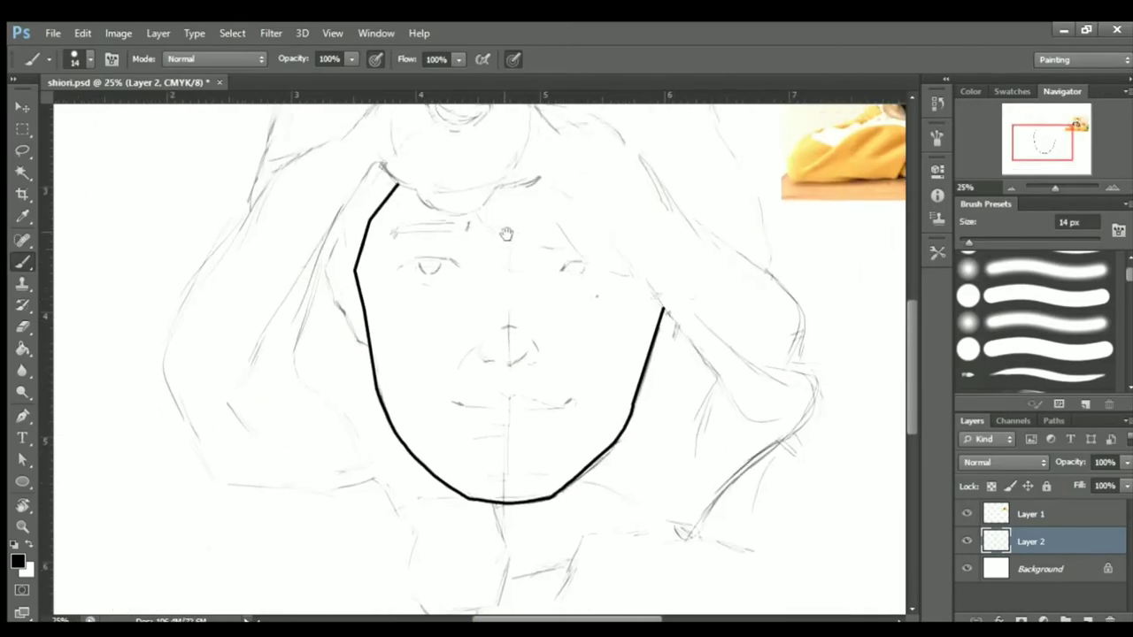
Ink the lower edge of the hood's animal muzzle across the forehead, starting from the left fold.
{"action": "key", "text": "ctrl+plus"}
{"action": "key", "text": "ctrl+plus"}
{"action": "mouse_move", "coordinate": [283, 285]}
{"action": "left_mouse_down"}
{"action": "mouse_move", "coordinate": [332, 310]}
{"action": "mouse_move", "coordinate": [485, 147]}
{"action": "left_mouse_up"}
{"action": "key", "text": "r"}
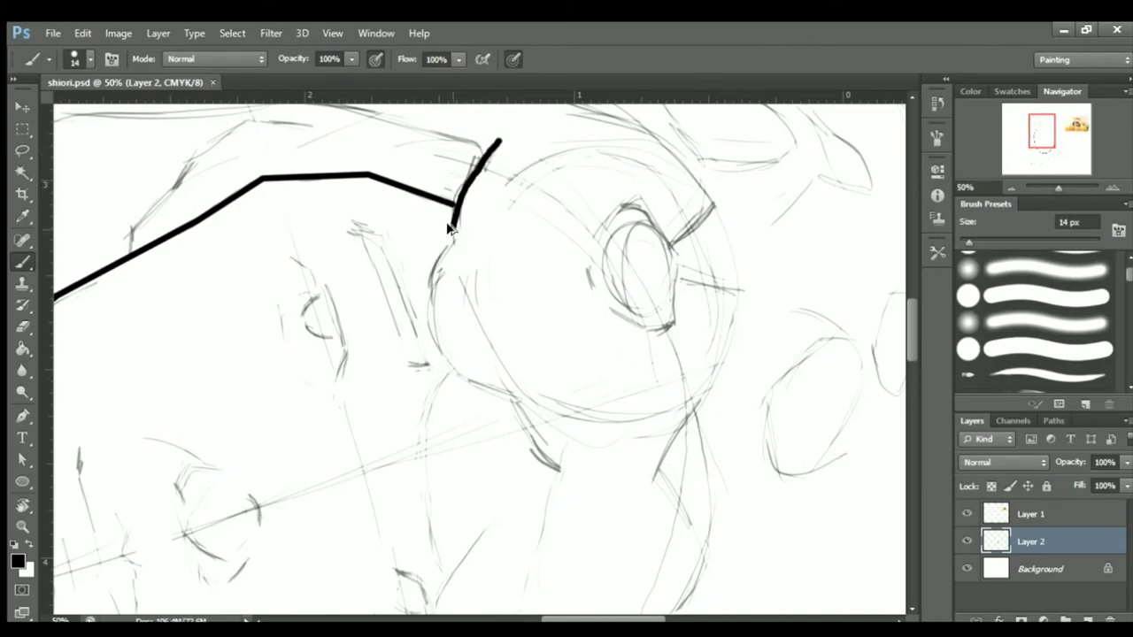
{"action": "key", "text": "r"}
{"action": "mouse_move", "coordinate": [459, 189]}
{"action": "left_mouse_down"}
{"action": "mouse_move", "coordinate": [515, 202]}
{"action": "mouse_move", "coordinate": [443, 356]}
{"action": "mouse_move", "coordinate": [489, 292]}
{"action": "mouse_move", "coordinate": [445, 372]}
{"action": "mouse_move", "coordinate": [513, 292]}
{"action": "mouse_move", "coordinate": [509, 372]}
{"action": "mouse_move", "coordinate": [496, 197]}
{"action": "left_mouse_up"}
{"action": "key", "text": "r"}
{"action": "key", "text": "r"}
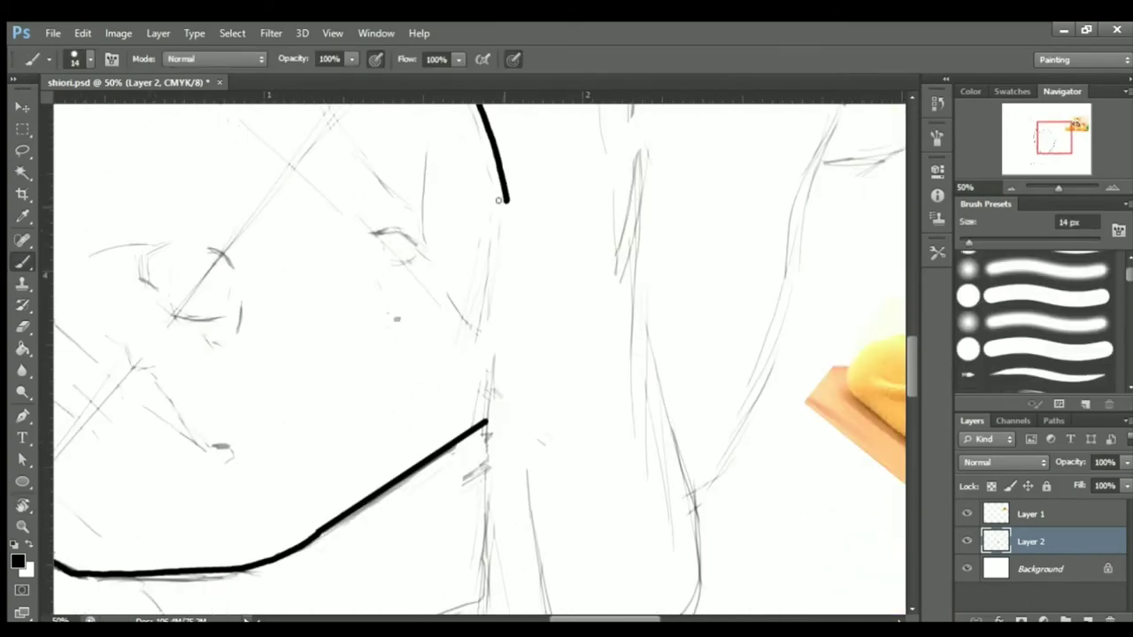
Ink the right inner edge of the hood opening down past the cheek along the hanging flap.
{"action": "left_click_drag", "start_coordinate": [501, 375], "coordinate": [481, 227]}
{"action": "key", "text": "r"}
{"action": "mouse_move", "coordinate": [479, 333]}
{"action": "left_mouse_down"}
{"action": "mouse_move", "coordinate": [480, 354]}
{"action": "mouse_move", "coordinate": [472, 304]}
{"action": "left_mouse_up"}
{"action": "left_click_drag", "start_coordinate": [449, 276], "coordinate": [448, 316]}
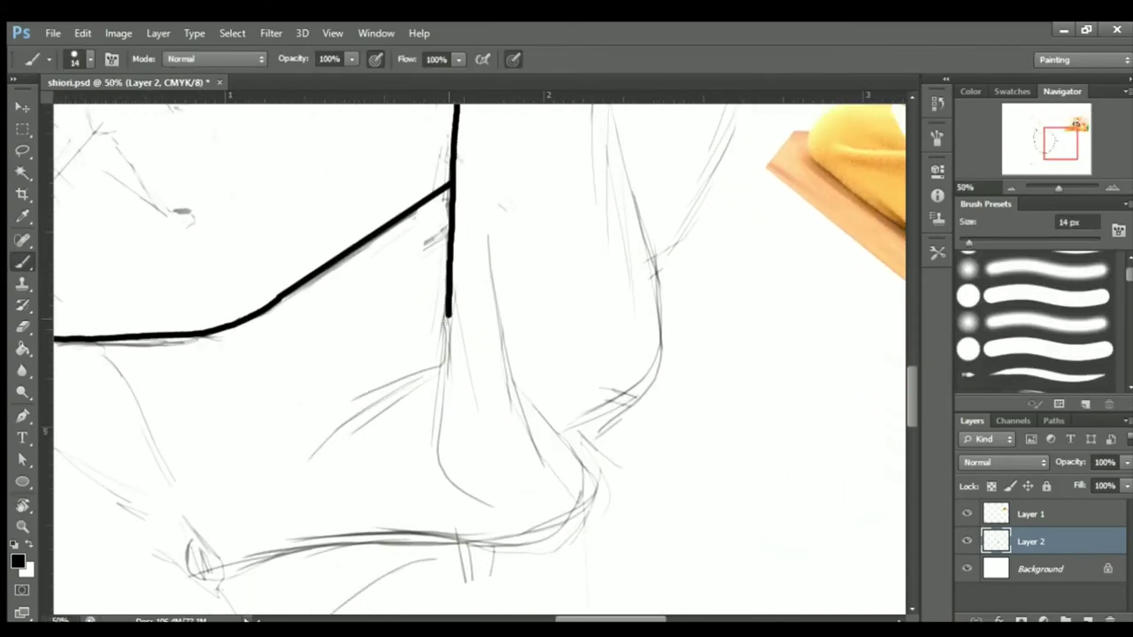
Ink the outline of the hood's animal nose.
{"action": "key", "text": "r"}
{"action": "mouse_move", "coordinate": [520, 479]}
{"action": "left_mouse_down"}
{"action": "mouse_move", "coordinate": [417, 399]}
{"action": "mouse_move", "coordinate": [460, 306]}
{"action": "mouse_move", "coordinate": [528, 291]}
{"action": "mouse_move", "coordinate": [460, 249]}
{"action": "left_mouse_up"}
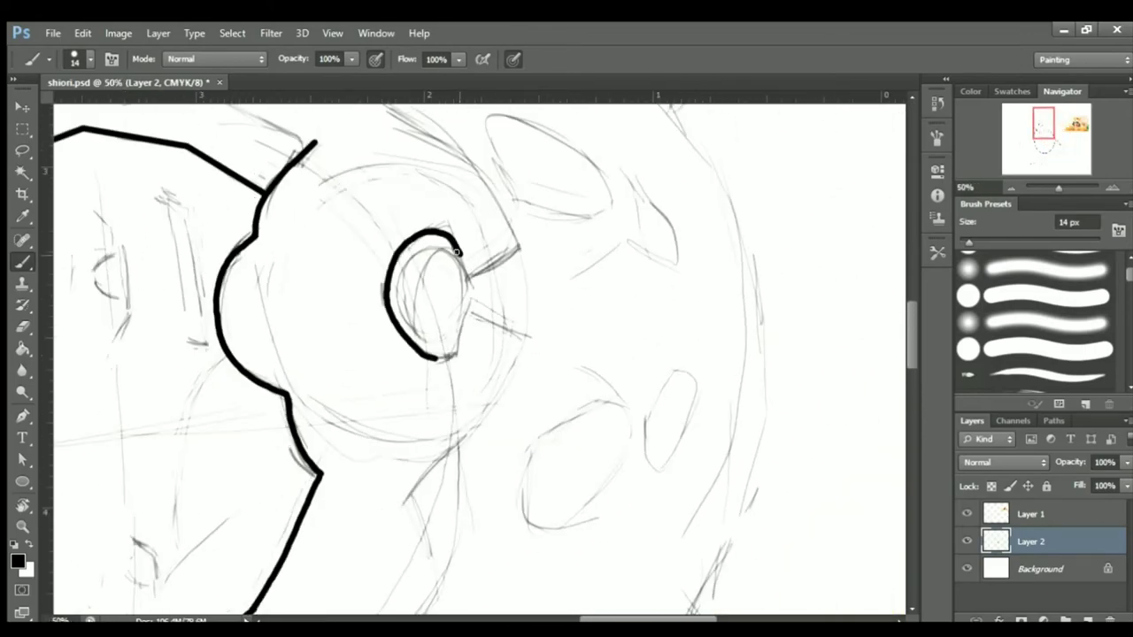
{"action": "key", "text": "ctrl+minus"}
Ink the left inner edge of the hood from the forehead fold down beside the face to the shoulder.
{"action": "key", "text": "r"}
{"action": "left_click_drag", "start_coordinate": [587, 213], "coordinate": [425, 169]}
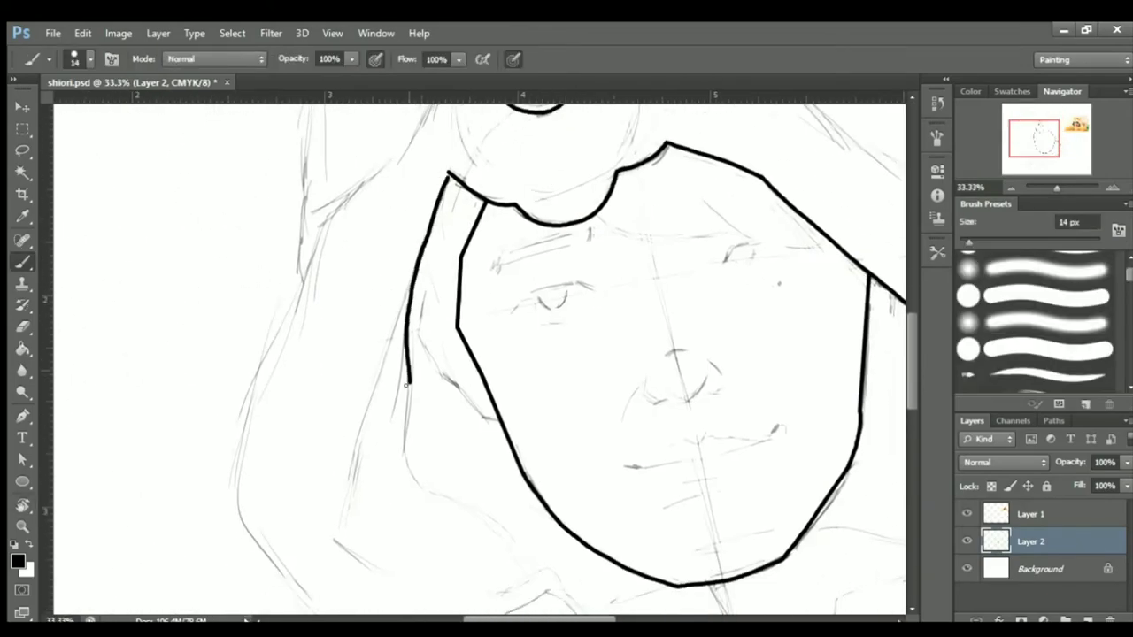
{"action": "left_click_drag", "start_coordinate": [408, 383], "coordinate": [421, 491]}
{"action": "key", "text": "ctrl+plus"}
{"action": "key", "text": "e"}
{"action": "key", "text": "b"}
{"action": "left_click_drag", "start_coordinate": [460, 177], "coordinate": [561, 425]}
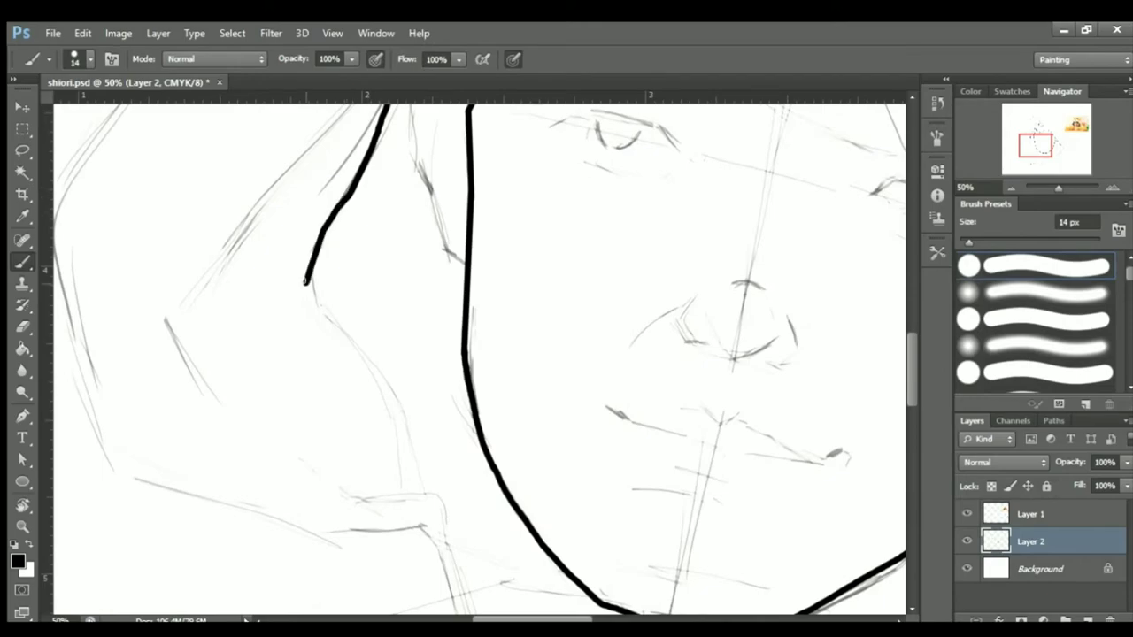
{"action": "left_click_drag", "start_coordinate": [424, 492], "coordinate": [406, 432]}
{"action": "key", "text": "ctrl+minus"}
{"action": "key", "text": "b"}
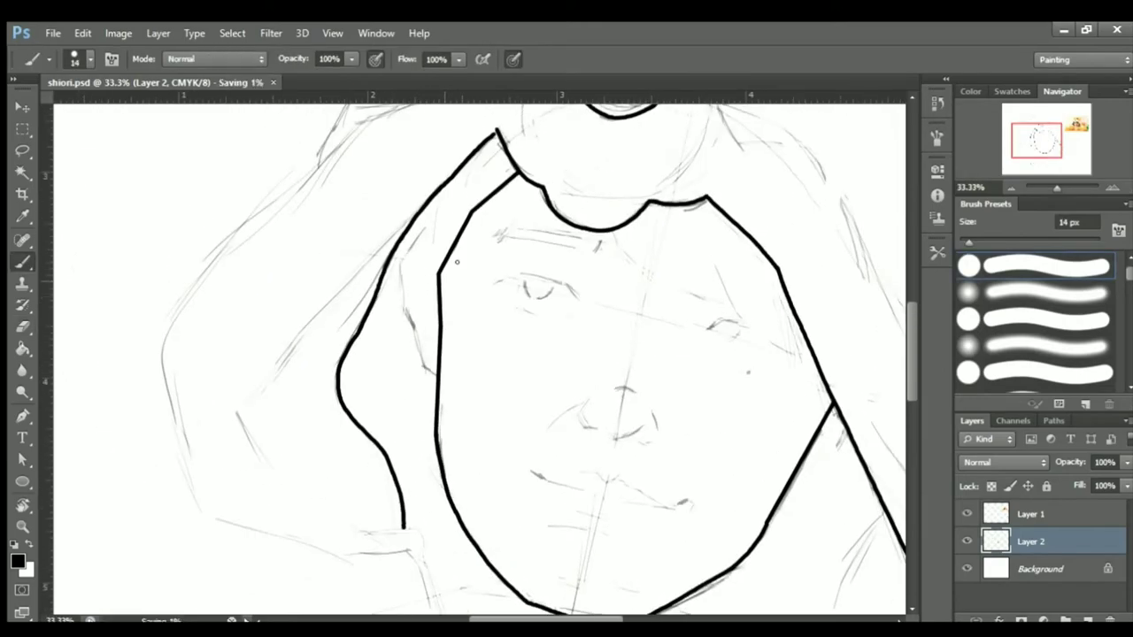
Ink the edge of the hood's pale marking from the animal nose to the right and down along the right flap.
{"action": "mouse_move", "coordinate": [894, 107]}
{"action": "left_mouse_down"}
{"action": "mouse_move", "coordinate": [797, 168]}
{"action": "mouse_move", "coordinate": [511, 309]}
{"action": "mouse_move", "coordinate": [587, 316]}
{"action": "mouse_move", "coordinate": [700, 272]}
{"action": "left_mouse_up"}
{"action": "key", "text": "ctrl+plus"}
{"action": "key", "text": "r"}
{"action": "left_click_drag", "start_coordinate": [552, 403], "coordinate": [556, 230]}
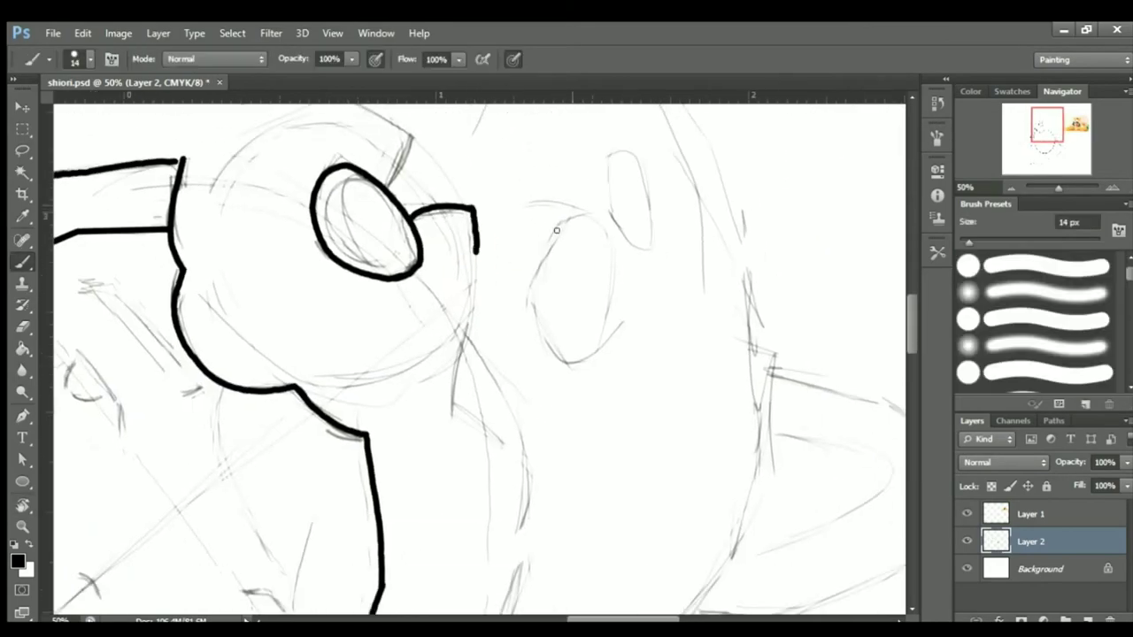
{"action": "mouse_move", "coordinate": [541, 339]}
{"action": "left_mouse_down"}
{"action": "mouse_move", "coordinate": [455, 291]}
{"action": "mouse_move", "coordinate": [599, 331]}
{"action": "mouse_move", "coordinate": [584, 418]}
{"action": "mouse_move", "coordinate": [485, 268]}
{"action": "left_mouse_up"}
{"action": "key", "text": "ctrl+minus"}
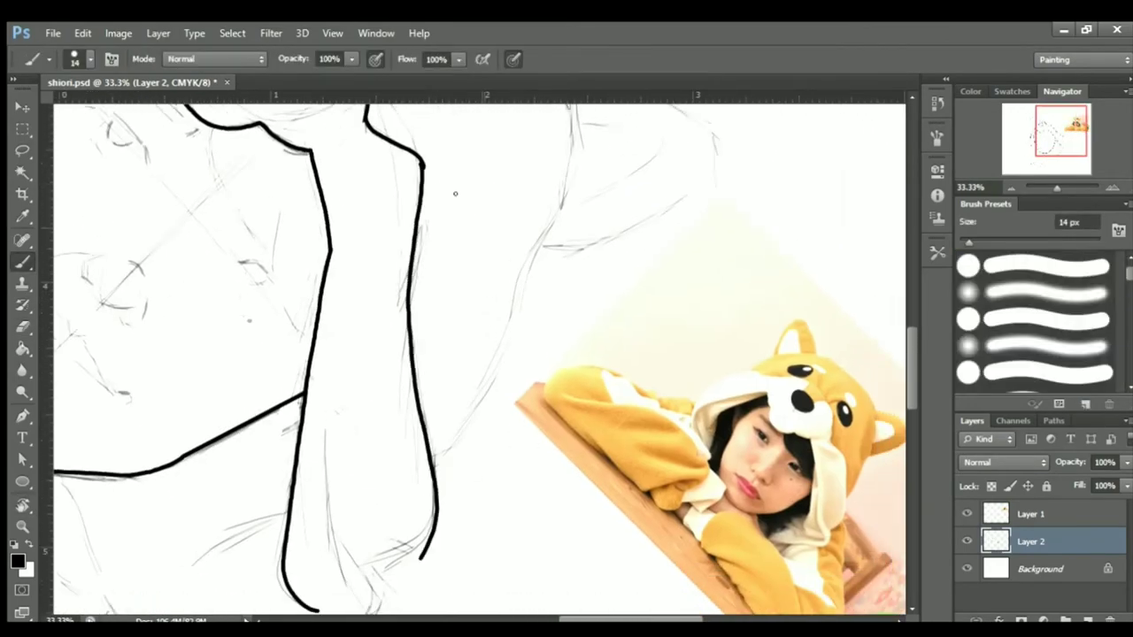
Redo the right flap's outer line and ink its rounded lower end, inner fold and bottom edge.
{"action": "left_click_drag", "start_coordinate": [423, 164], "coordinate": [450, 448]}
{"action": "key", "text": "ctrl+plus"}
{"action": "key", "text": "ctrl+z"}
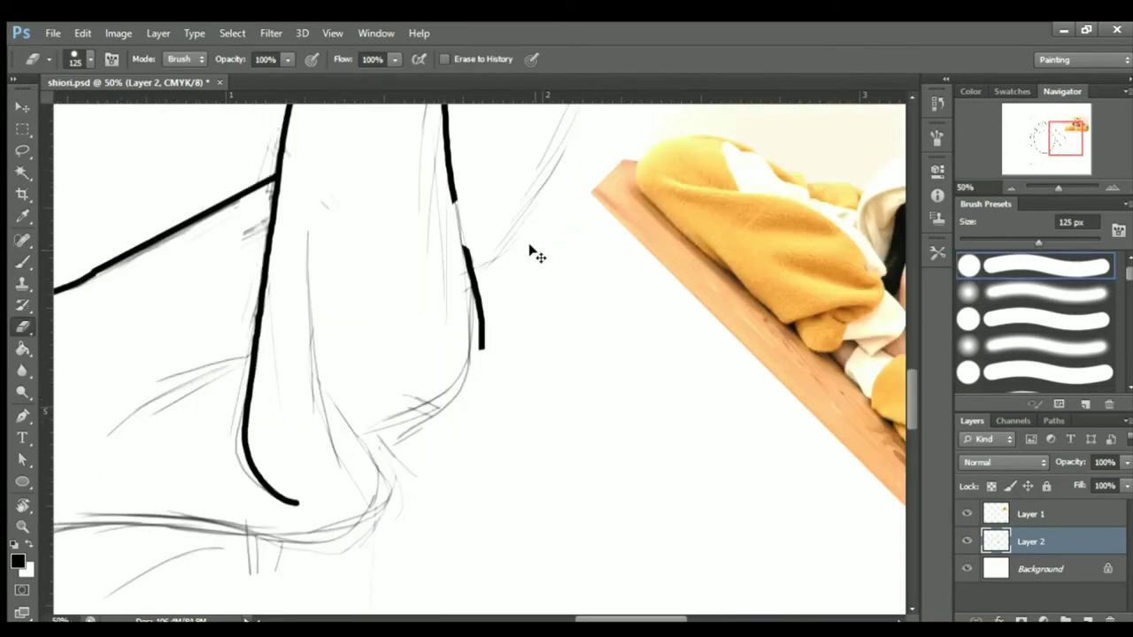
{"action": "mouse_move", "coordinate": [531, 248]}
{"action": "left_mouse_down"}
{"action": "mouse_move", "coordinate": [486, 291]}
{"action": "mouse_move", "coordinate": [461, 266]}
{"action": "left_mouse_up"}
{"action": "left_click_drag", "start_coordinate": [434, 212], "coordinate": [438, 412]}
{"action": "key", "text": "ctrl+minus"}
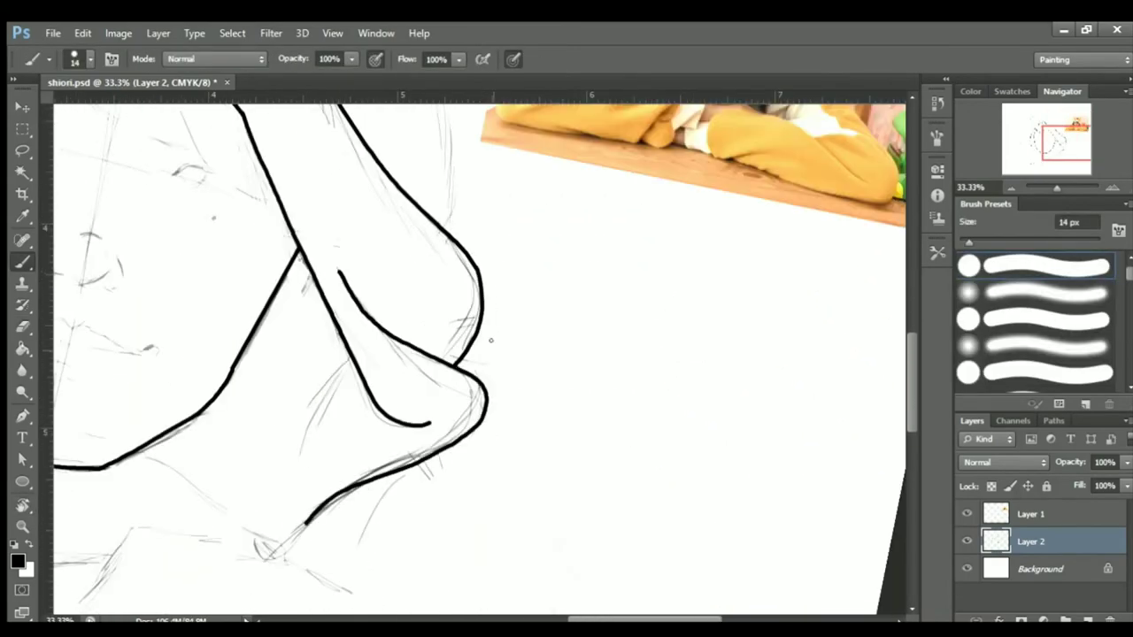
Ink the left side of the hood, including its outer contour, bottom edge and fold lines.
{"action": "mouse_move", "coordinate": [491, 340]}
{"action": "left_mouse_down"}
{"action": "mouse_move", "coordinate": [460, 292]}
{"action": "mouse_move", "coordinate": [442, 318]}
{"action": "mouse_move", "coordinate": [472, 354]}
{"action": "mouse_move", "coordinate": [419, 371]}
{"action": "mouse_move", "coordinate": [455, 271]}
{"action": "mouse_move", "coordinate": [502, 276]}
{"action": "mouse_move", "coordinate": [357, 367]}
{"action": "left_mouse_up"}
{"action": "key", "text": "ctrl+plus"}
{"action": "key", "text": "ctrl+minus"}
{"action": "key", "text": "ctrl+minus"}
{"action": "key", "text": "ctrl+plus"}
{"action": "left_click_drag", "start_coordinate": [486, 459], "coordinate": [563, 488]}
{"action": "key", "text": "ctrl+plus"}
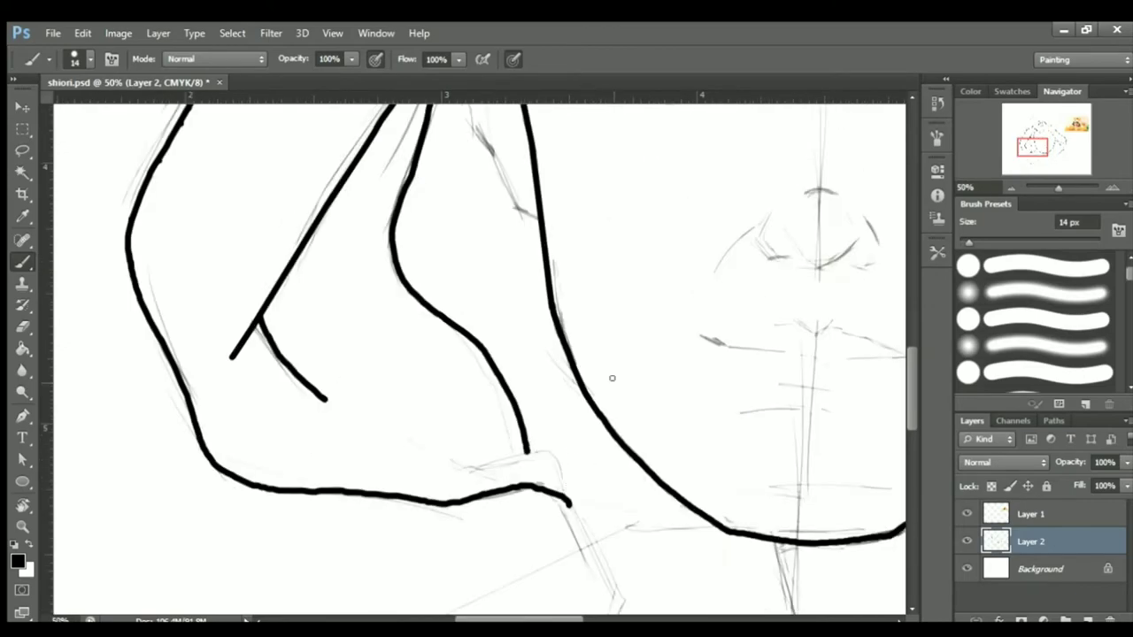
{"action": "left_click_drag", "start_coordinate": [612, 378], "coordinate": [366, 329]}
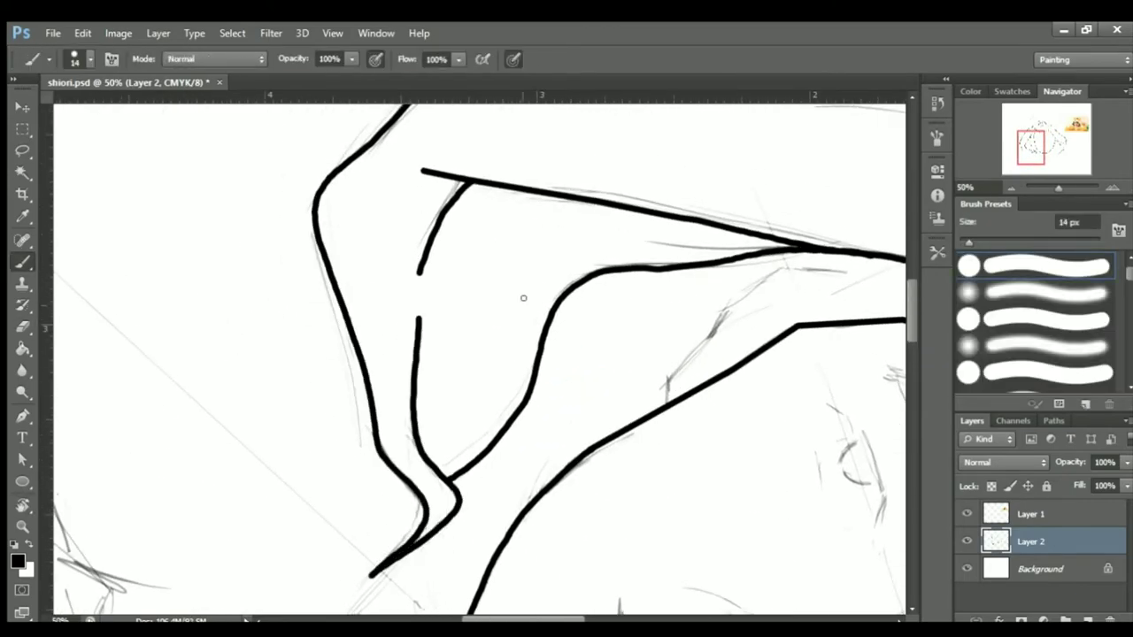
Ink the outlines of the two animal eyes on the hood, redoing the first stroke of the left eye.
{"action": "mouse_move", "coordinate": [523, 299]}
{"action": "left_mouse_down"}
{"action": "mouse_move", "coordinate": [496, 292]}
{"action": "mouse_move", "coordinate": [547, 260]}
{"action": "mouse_move", "coordinate": [451, 332]}
{"action": "left_mouse_up"}
{"action": "key", "text": "ctrl+z"}
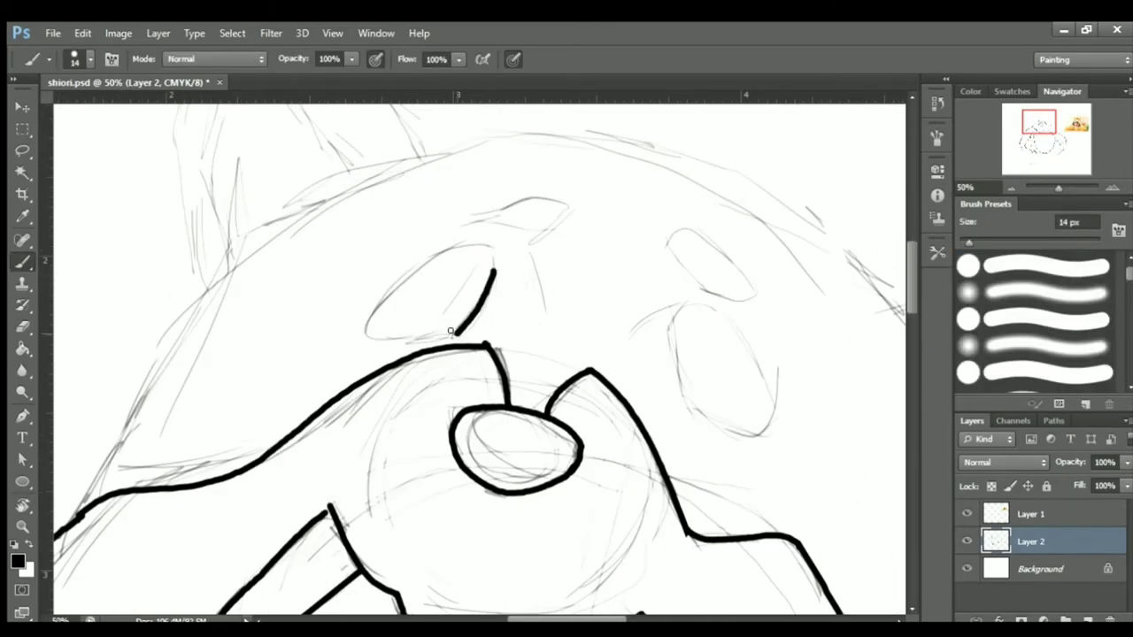
{"action": "left_click_drag", "start_coordinate": [715, 345], "coordinate": [544, 339]}
{"action": "left_click_drag", "start_coordinate": [556, 312], "coordinate": [501, 341]}
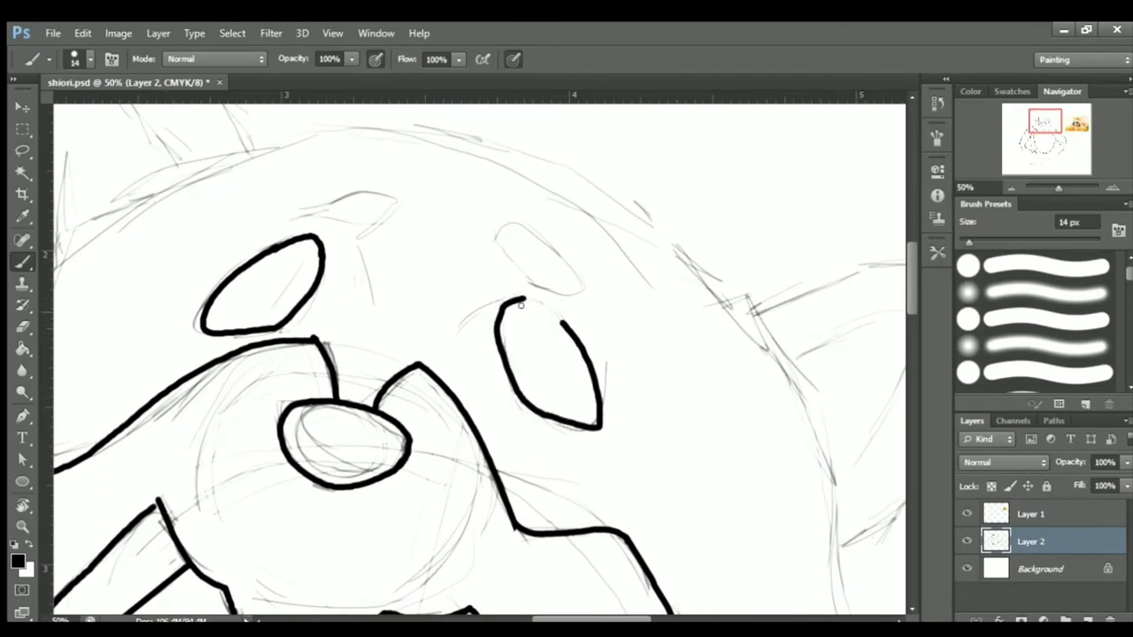
{"action": "left_click_drag", "start_coordinate": [523, 294], "coordinate": [518, 365]}
Close the right animal eye's outline and ink the two brow markings above the eyes, correcting the right one's outer side.
{"action": "left_click_drag", "start_coordinate": [397, 273], "coordinate": [327, 300]}
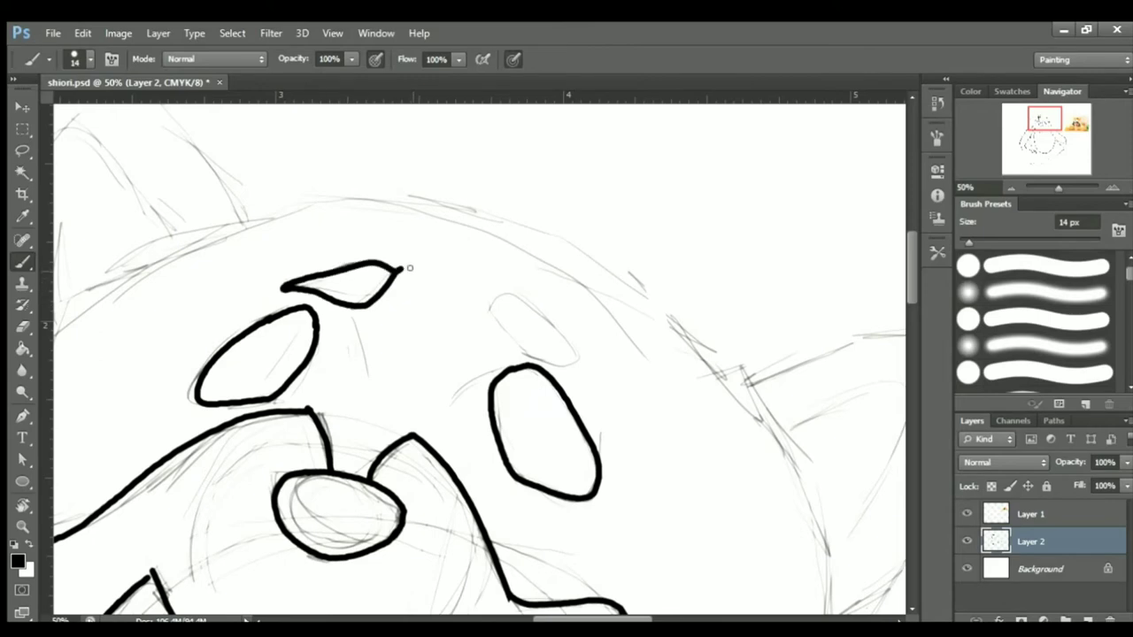
{"action": "left_click_drag", "start_coordinate": [526, 294], "coordinate": [496, 321]}
{"action": "key", "text": "r"}
{"action": "mouse_move", "coordinate": [620, 389]}
{"action": "left_mouse_down"}
{"action": "mouse_move", "coordinate": [664, 430]}
{"action": "mouse_move", "coordinate": [655, 443]}
{"action": "left_mouse_up"}
{"action": "key", "text": "b"}
{"action": "left_click_drag", "start_coordinate": [554, 343], "coordinate": [521, 397]}
{"action": "key", "text": "ctrl+plus"}
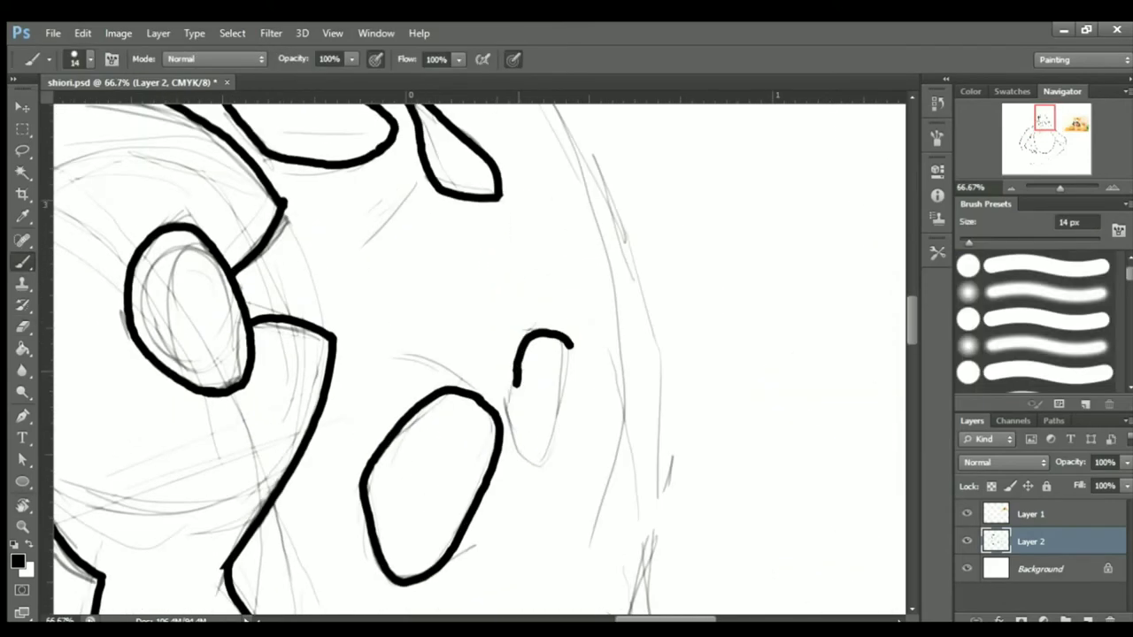
{"action": "key", "text": "e"}
{"action": "mouse_move", "coordinate": [564, 343]}
{"action": "left_mouse_down"}
{"action": "mouse_move", "coordinate": [522, 447]}
{"action": "mouse_move", "coordinate": [540, 464]}
{"action": "mouse_move", "coordinate": [567, 412]}
{"action": "left_mouse_up"}
{"action": "key", "text": "b"}
{"action": "key", "text": "e"}
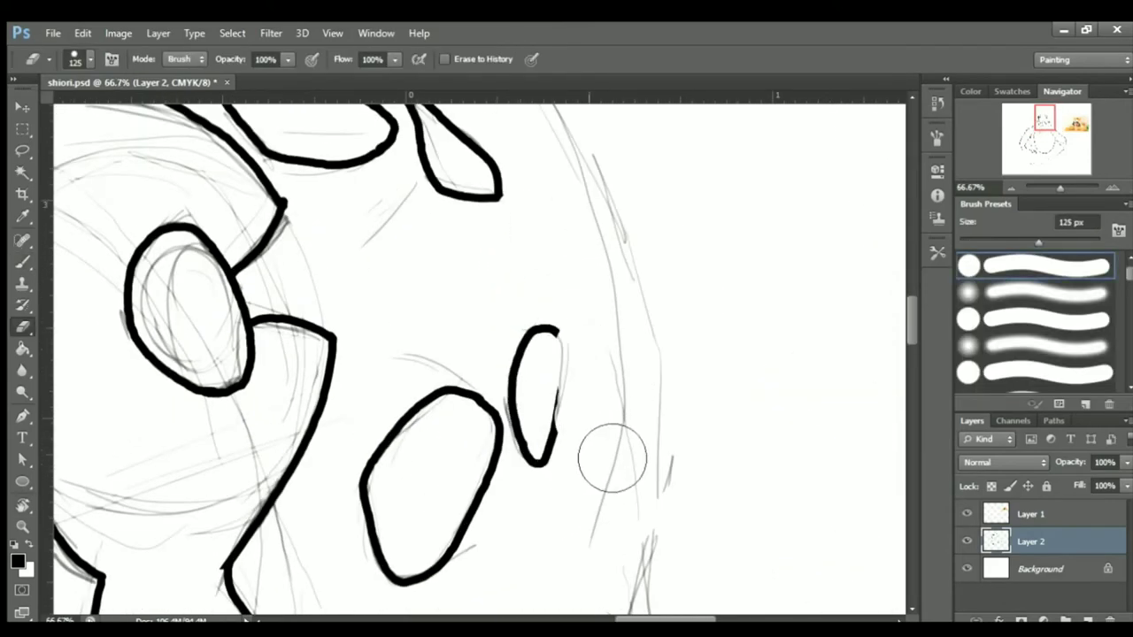
{"action": "key", "text": "b"}
{"action": "mouse_move", "coordinate": [548, 464]}
{"action": "left_mouse_down"}
{"action": "mouse_move", "coordinate": [531, 393]}
{"action": "mouse_move", "coordinate": [589, 222]}
{"action": "mouse_move", "coordinate": [443, 355]}
{"action": "mouse_move", "coordinate": [567, 221]}
{"action": "mouse_move", "coordinate": [509, 342]}
{"action": "mouse_move", "coordinate": [469, 372]}
{"action": "mouse_move", "coordinate": [445, 417]}
{"action": "mouse_move", "coordinate": [647, 324]}
{"action": "mouse_move", "coordinate": [436, 176]}
{"action": "left_mouse_up"}
Ink the outer contour of the hood's crown over the top of the head and down both sides.
{"action": "key", "text": "ctrl+minus"}
{"action": "key", "text": "r"}
{"action": "key", "text": "b"}
{"action": "key", "text": "r"}
{"action": "key", "text": "ctrl+plus"}
{"action": "key", "text": "ctrl+minus"}
{"action": "key", "text": "r"}
{"action": "left_click_drag", "start_coordinate": [449, 248], "coordinate": [425, 236]}
{"action": "key", "text": "ctrl+plus"}
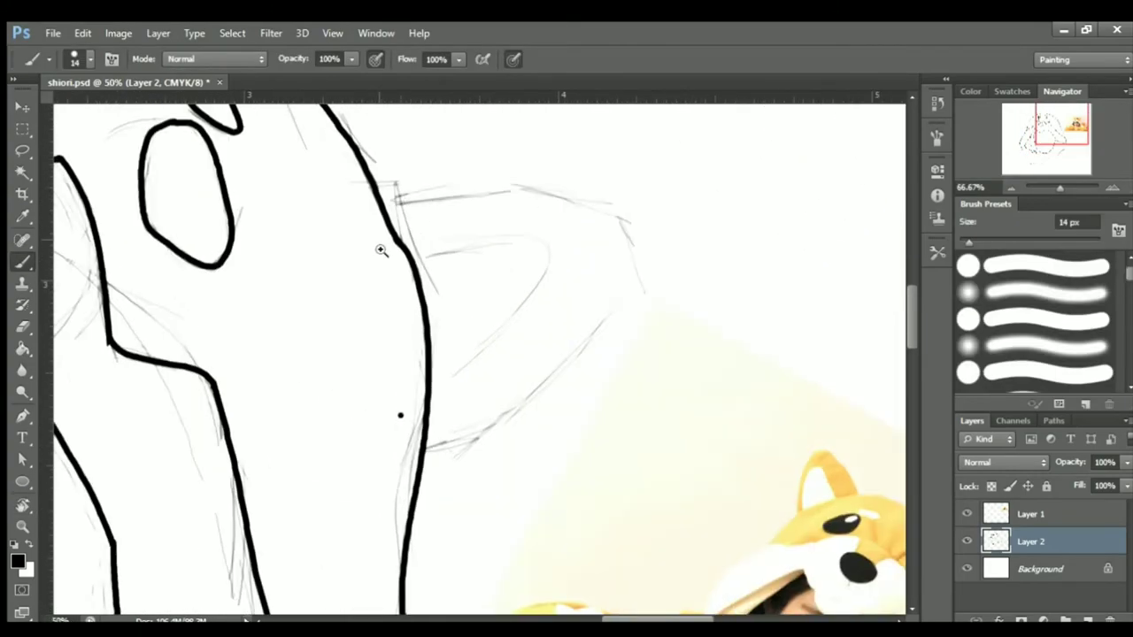
{"action": "key", "text": "ctrl+plus"}
{"action": "key", "text": "ctrl+minus"}
{"action": "key", "text": "ctrl+minus"}
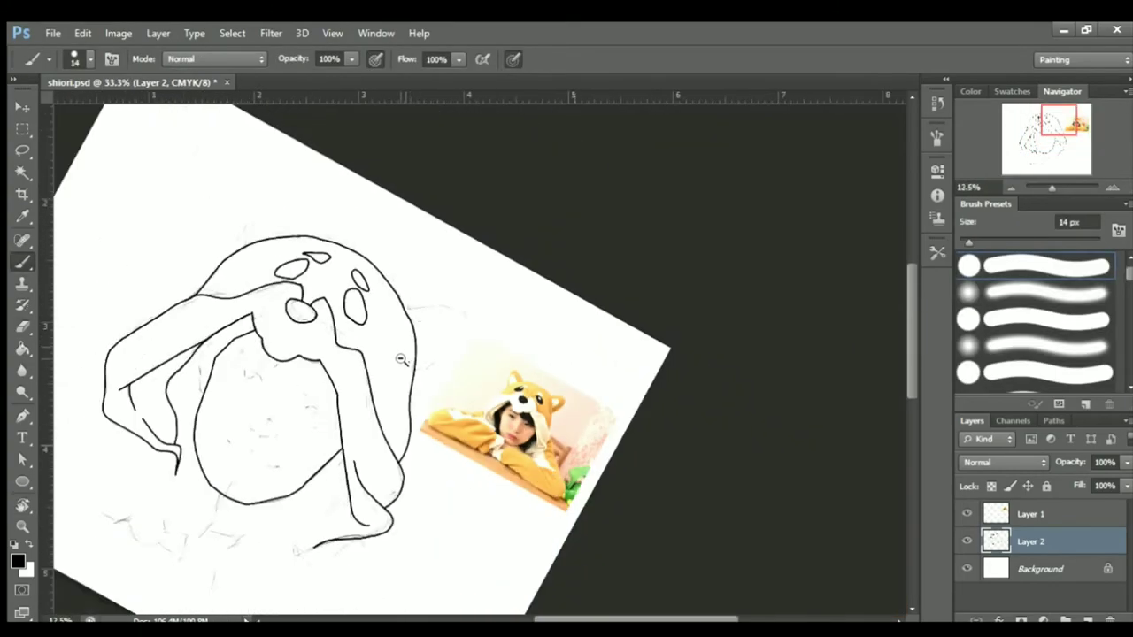
Erase the rough junction on the hood's left side and redraw the pale marking's edge to meet the crown contour and flap.
{"action": "key", "text": "ctrl+minus"}
{"action": "key", "text": "ctrl+minus"}
{"action": "key", "text": "ctrl+plus"}
{"action": "left_click_drag", "start_coordinate": [433, 256], "coordinate": [447, 305]}
{"action": "key", "text": "ctrl+plus"}
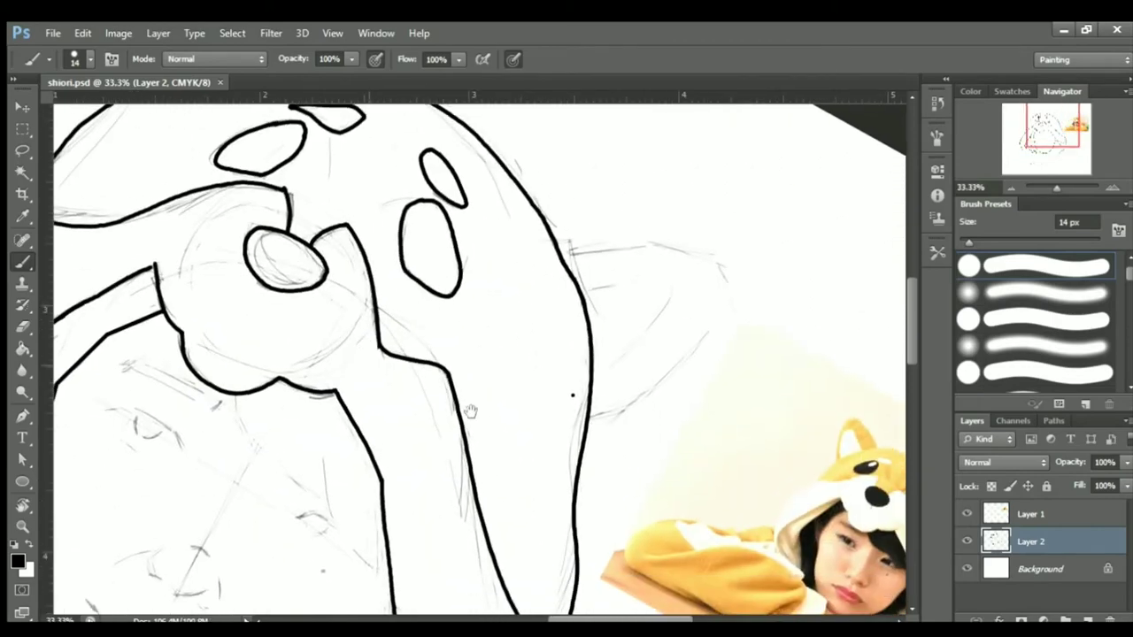
{"action": "key", "text": "ctrl+plus"}
{"action": "key", "text": "e"}
{"action": "mouse_move", "coordinate": [453, 427]}
{"action": "left_mouse_down"}
{"action": "mouse_move", "coordinate": [377, 336]}
{"action": "mouse_move", "coordinate": [351, 396]}
{"action": "left_mouse_up"}
{"action": "key", "text": "b"}
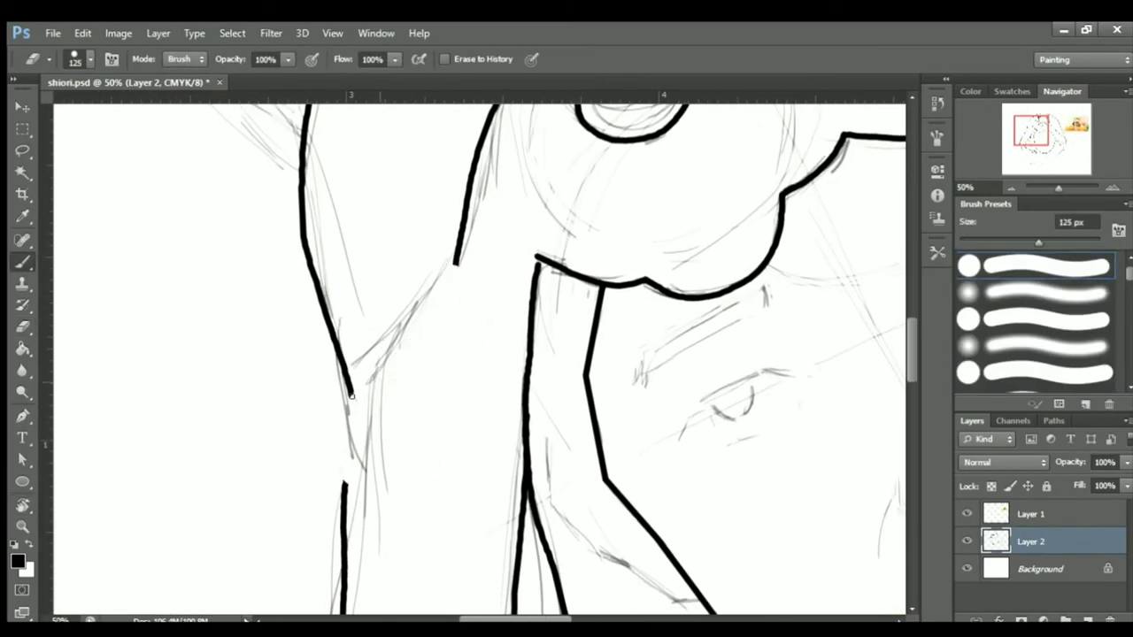
{"action": "key", "text": "e"}
{"action": "key", "text": "ctrl+plus"}
{"action": "key", "text": "b"}
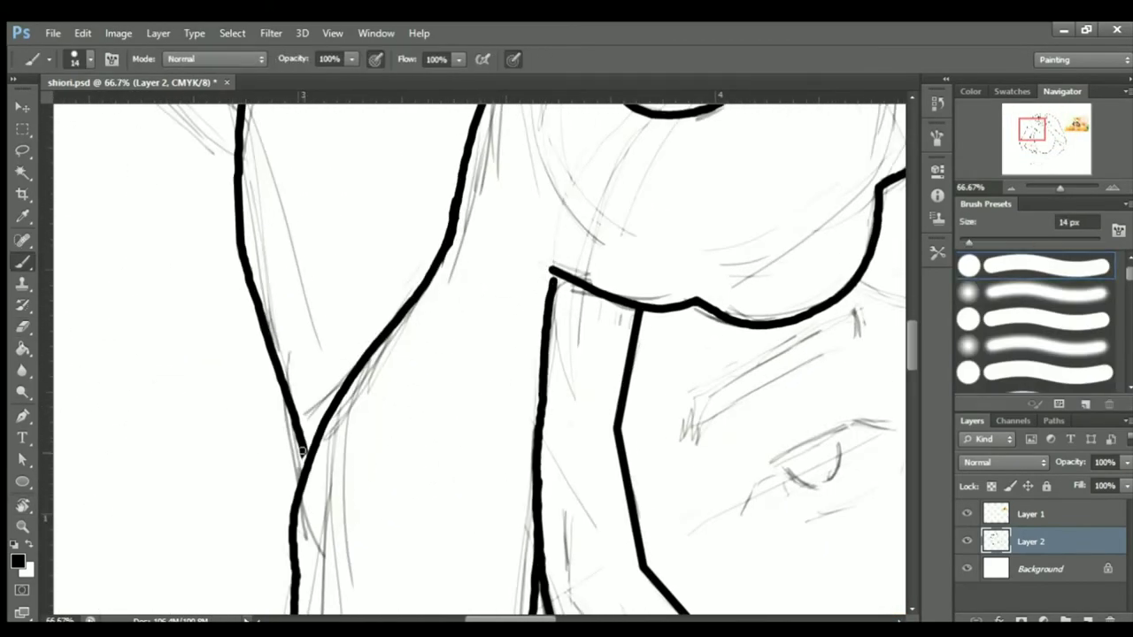
{"action": "mouse_move", "coordinate": [447, 256]}
{"action": "left_mouse_down"}
{"action": "mouse_move", "coordinate": [373, 347]}
{"action": "mouse_move", "coordinate": [285, 345]}
{"action": "left_mouse_up"}
Try to ink the rounded sides of the animal muzzle around the nose.
{"action": "key", "text": "ctrl+minus"}
{"action": "key", "text": "ctrl+minus"}
{"action": "key", "text": "ctrl+minus"}
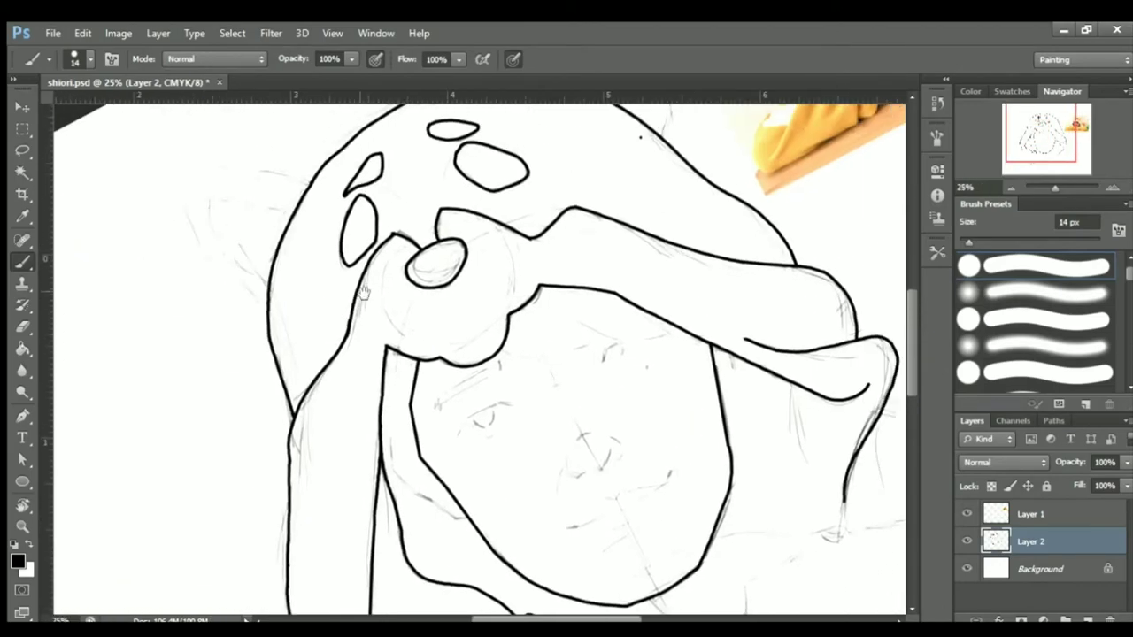
{"action": "left_click_drag", "start_coordinate": [344, 435], "coordinate": [411, 432]}
{"action": "key", "text": "ctrl+plus"}
{"action": "left_click_drag", "start_coordinate": [493, 331], "coordinate": [451, 392]}
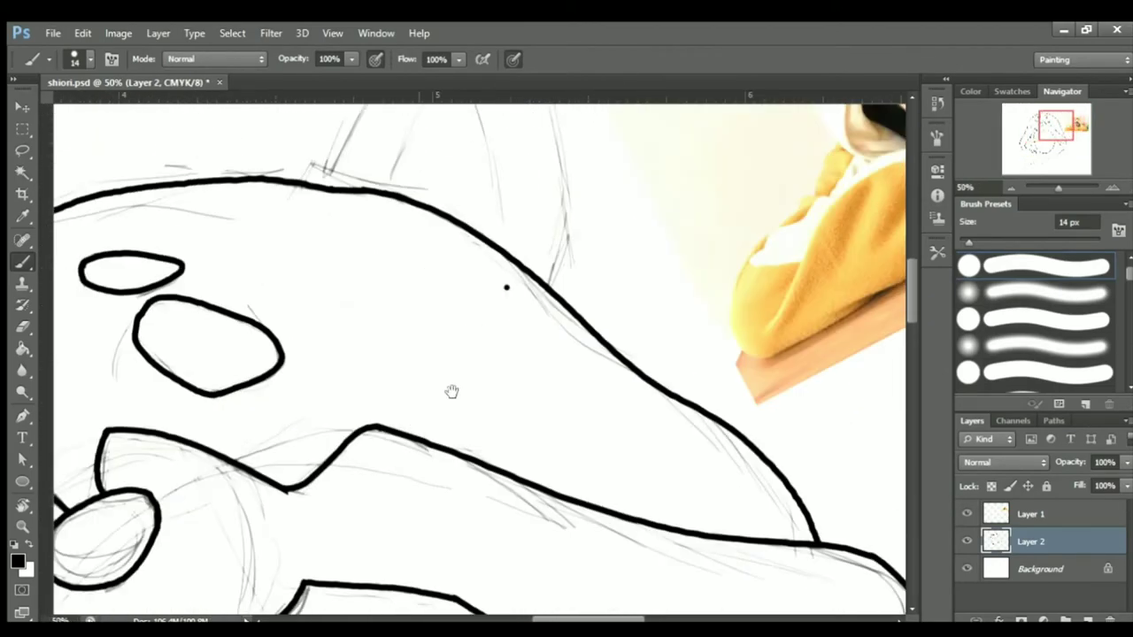
{"action": "left_click_drag", "start_coordinate": [359, 404], "coordinate": [512, 275]}
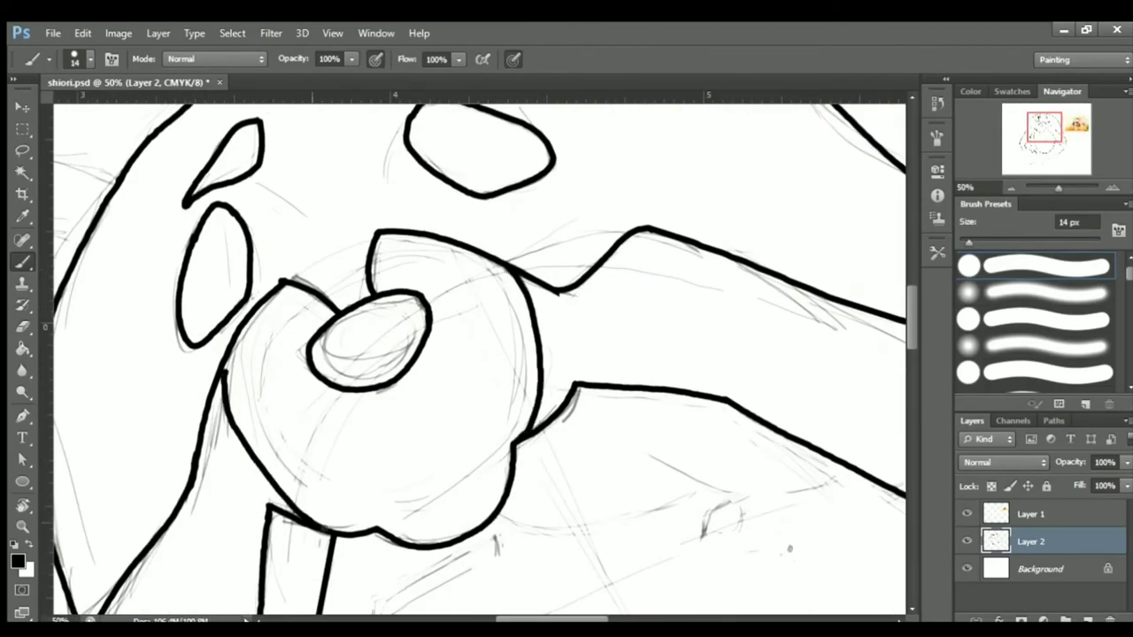
{"action": "left_click_drag", "start_coordinate": [790, 549], "coordinate": [556, 542]}
Ink the outer and inner outlines of the hood's right ear.
{"action": "mouse_move", "coordinate": [559, 270]}
{"action": "left_mouse_down"}
{"action": "mouse_move", "coordinate": [425, 311]}
{"action": "mouse_move", "coordinate": [466, 193]}
{"action": "mouse_move", "coordinate": [598, 334]}
{"action": "left_mouse_up"}
{"action": "key", "text": "b"}
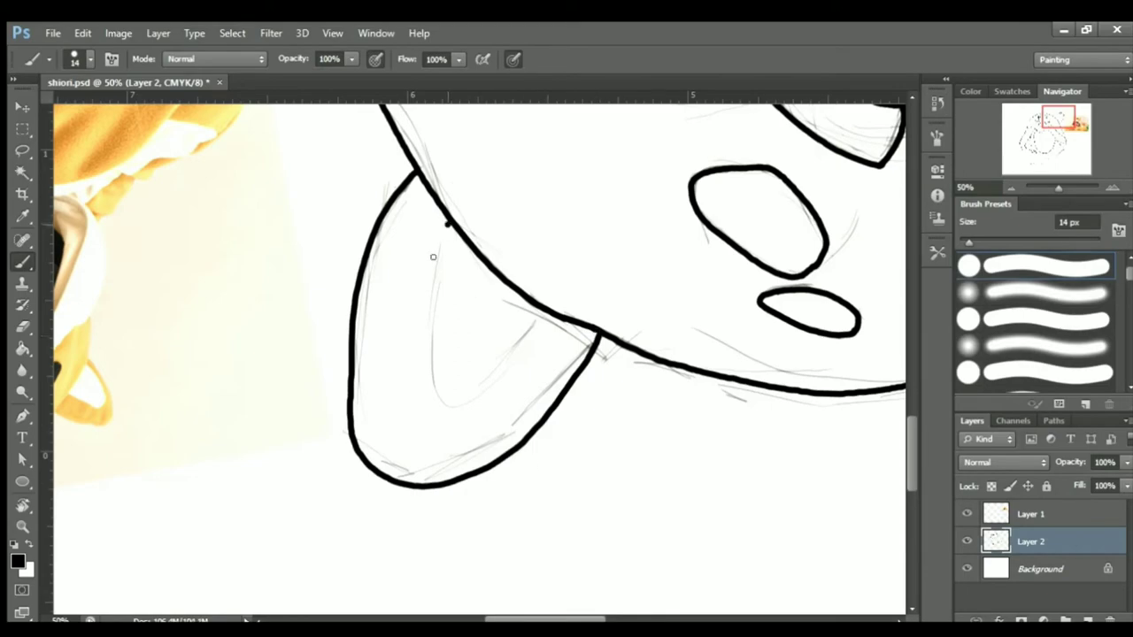
{"action": "left_click_drag", "start_coordinate": [433, 257], "coordinate": [558, 268]}
{"action": "left_click_drag", "start_coordinate": [320, 252], "coordinate": [316, 365]}
{"action": "key", "text": "ctrl+z"}
Ink the outer and inner outlines of the hood's left ear, redoing its first side stroke.
{"action": "left_click_drag", "start_coordinate": [282, 213], "coordinate": [239, 180]}
{"action": "mouse_move", "coordinate": [255, 222]}
{"action": "left_mouse_down"}
{"action": "mouse_move", "coordinate": [256, 242]}
{"action": "mouse_move", "coordinate": [519, 278]}
{"action": "left_mouse_up"}
{"action": "key", "text": "ctrl+z"}
{"action": "key", "text": "ctrl+minus"}
{"action": "left_click_drag", "start_coordinate": [247, 221], "coordinate": [254, 370]}
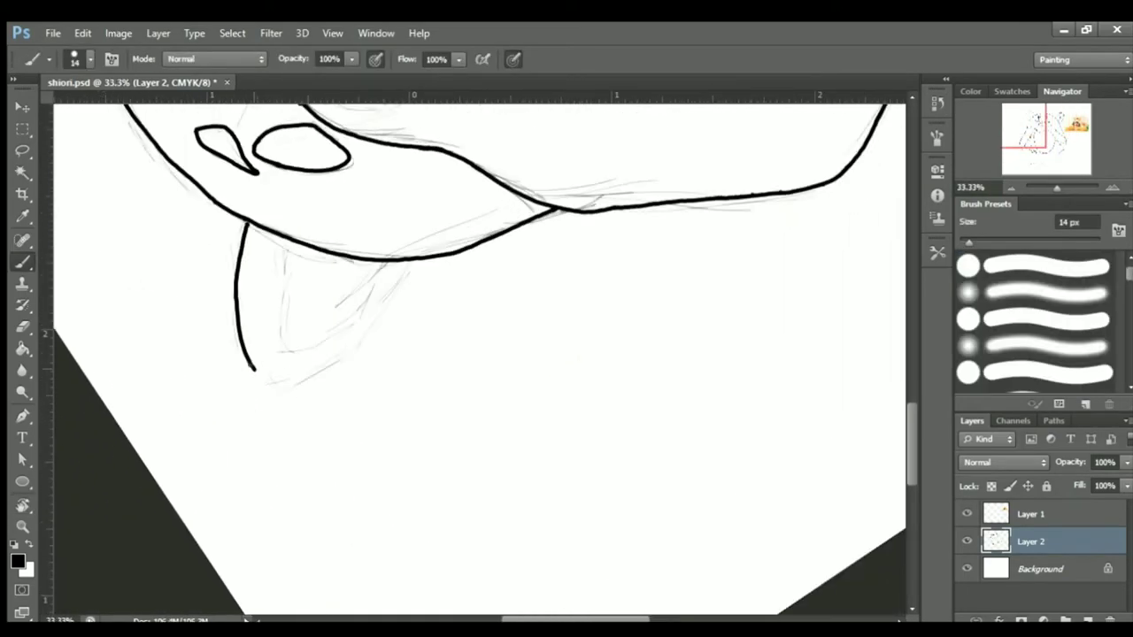
{"action": "key", "text": "ctrl+z"}
{"action": "scroll", "coordinate": [305, 372], "scroll_direction": "up", "scroll_amount": 1}
{"action": "key", "text": "r"}
{"action": "left_click_drag", "start_coordinate": [495, 265], "coordinate": [445, 372]}
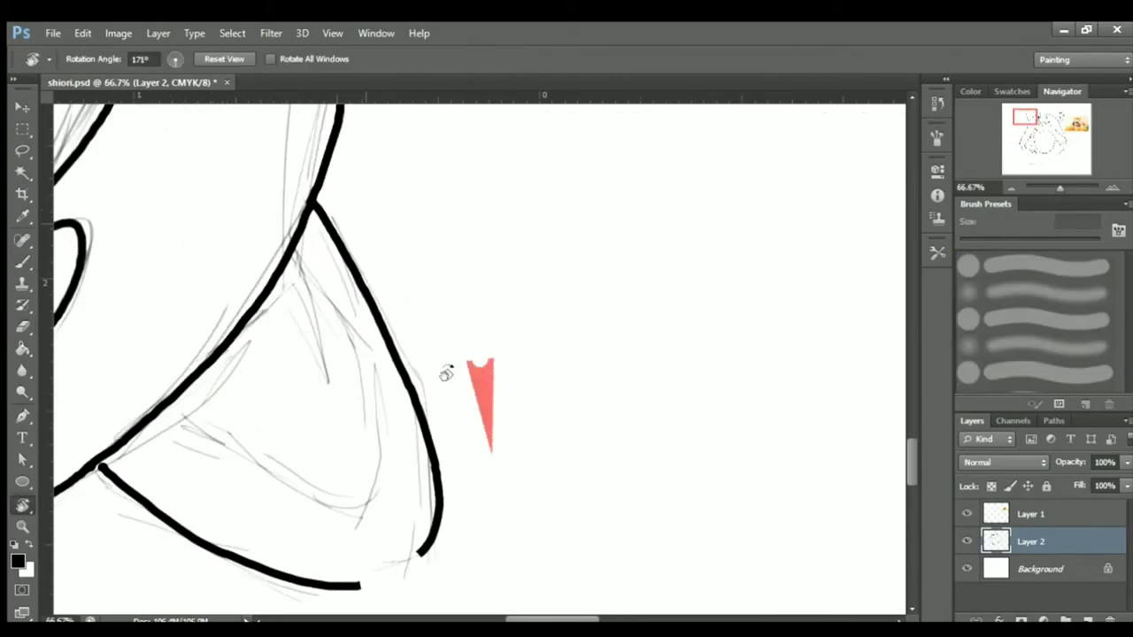
{"action": "key", "text": "b"}
{"action": "left_click_drag", "start_coordinate": [503, 218], "coordinate": [386, 390]}
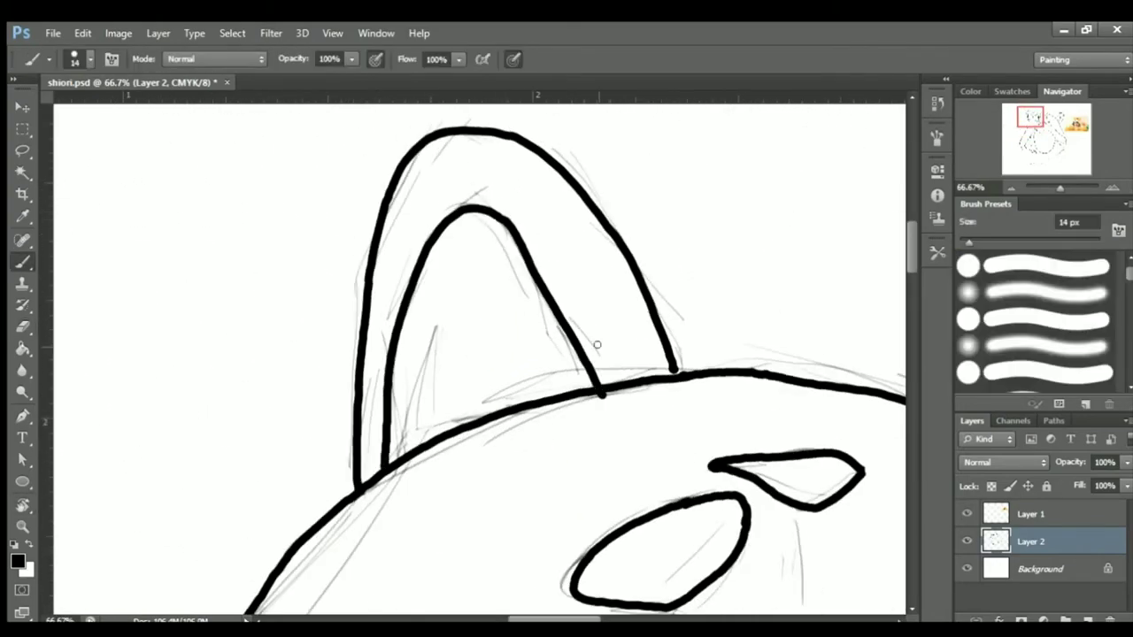
Ink the diagonal fold line running down from the right flap's inner edge beside the chin.
{"action": "key", "text": "ctrl+minus"}
{"action": "key", "text": "r"}
{"action": "left_click_drag", "start_coordinate": [623, 430], "coordinate": [584, 443]}
{"action": "key", "text": "Escape"}
{"action": "key", "text": "ctrl+plus"}
{"action": "key", "text": "ctrl+plus"}
{"action": "key", "text": "ctrl+plus"}
{"action": "key", "text": "b"}
{"action": "left_click_drag", "start_coordinate": [467, 529], "coordinate": [570, 429]}
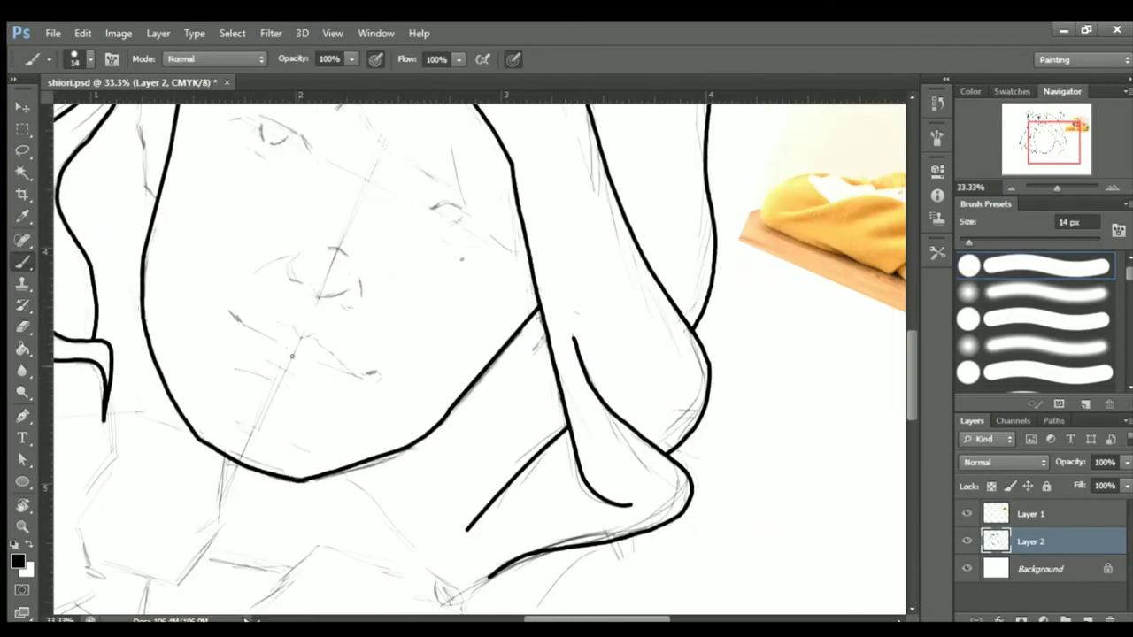
Check the reference photo and ink the short inner curve between the left flap and the face.
{"action": "key", "text": "ctrl+plus"}
{"action": "scroll", "coordinate": [478, 354], "scroll_direction": "right", "scroll_amount": 10}
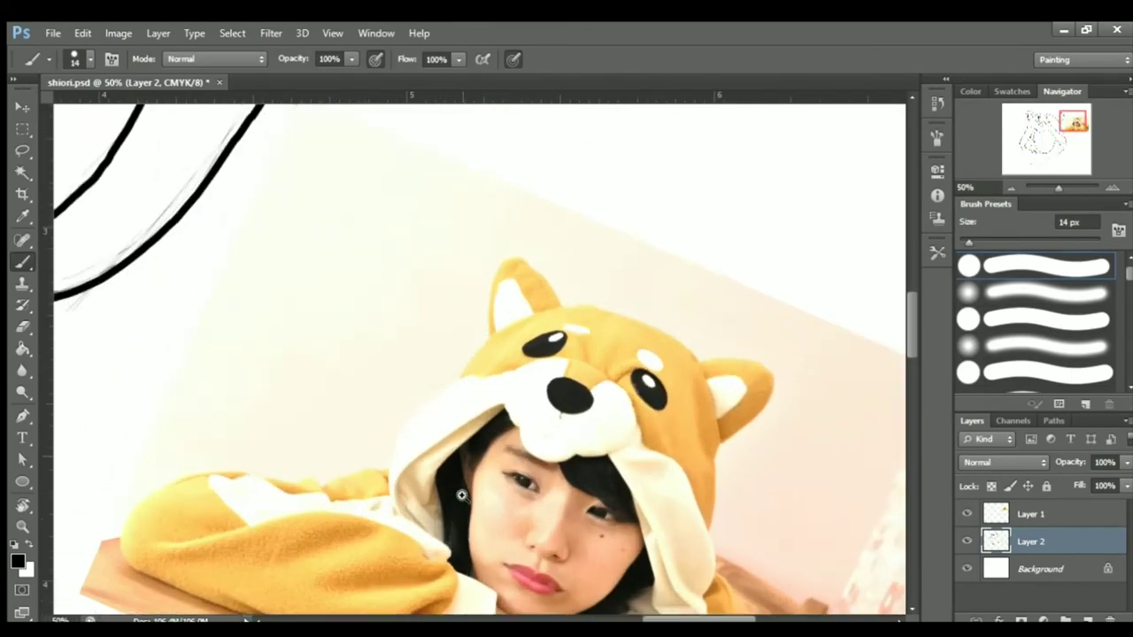
{"action": "key", "text": "ctrl+plus"}
{"action": "key", "text": "ctrl+0"}
{"action": "key", "text": "ctrl+plus"}
{"action": "key", "text": "ctrl+plus"}
{"action": "key", "text": "ctrl+plus"}
{"action": "key", "text": "r"}
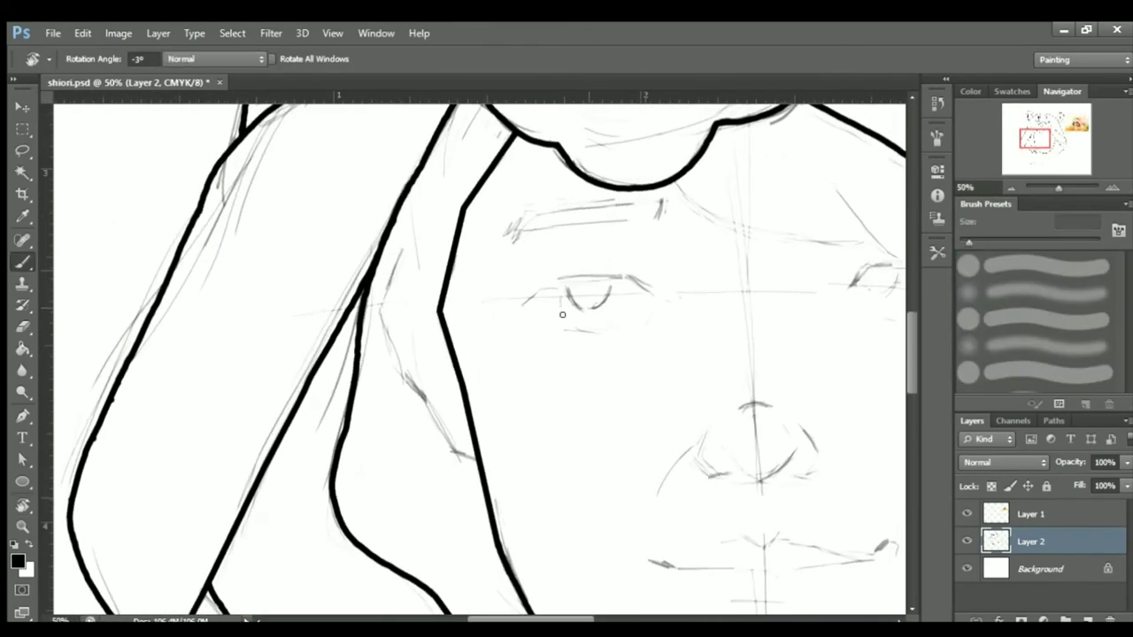
{"action": "left_click_drag", "start_coordinate": [464, 318], "coordinate": [464, 351]}
{"action": "key", "text": "ctrl+minus"}
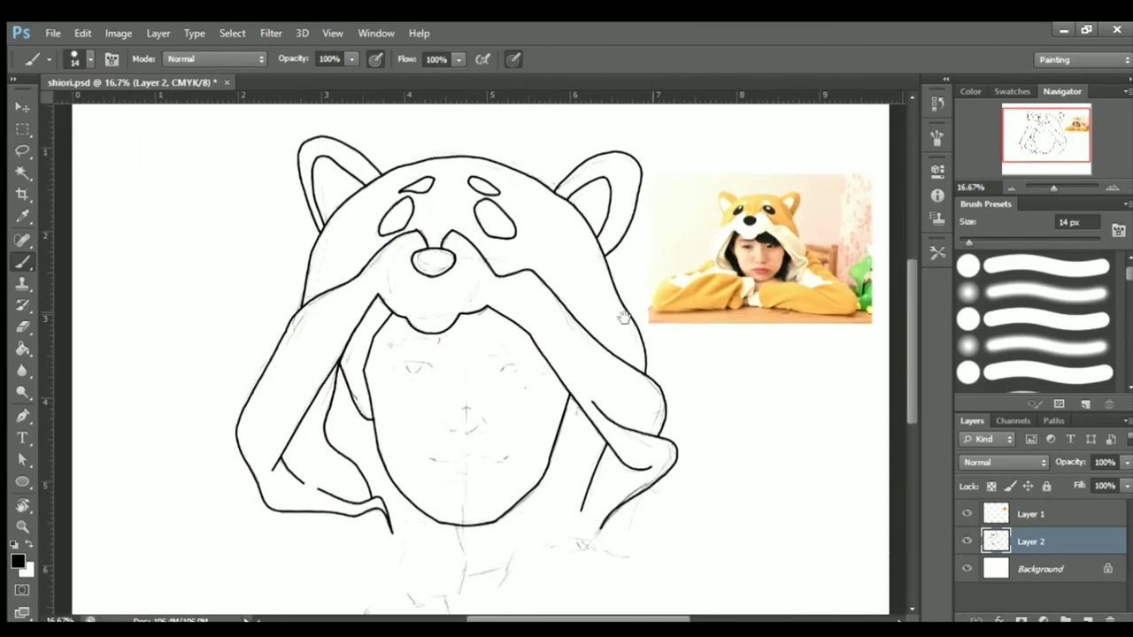
Redraw the upper part of the left flap's inner edge with a rounded top that joins the muzzle.
{"action": "key", "text": "ctrl+plus"}
{"action": "key", "text": "ctrl+plus"}
{"action": "key", "text": "r"}
{"action": "key", "text": "b"}
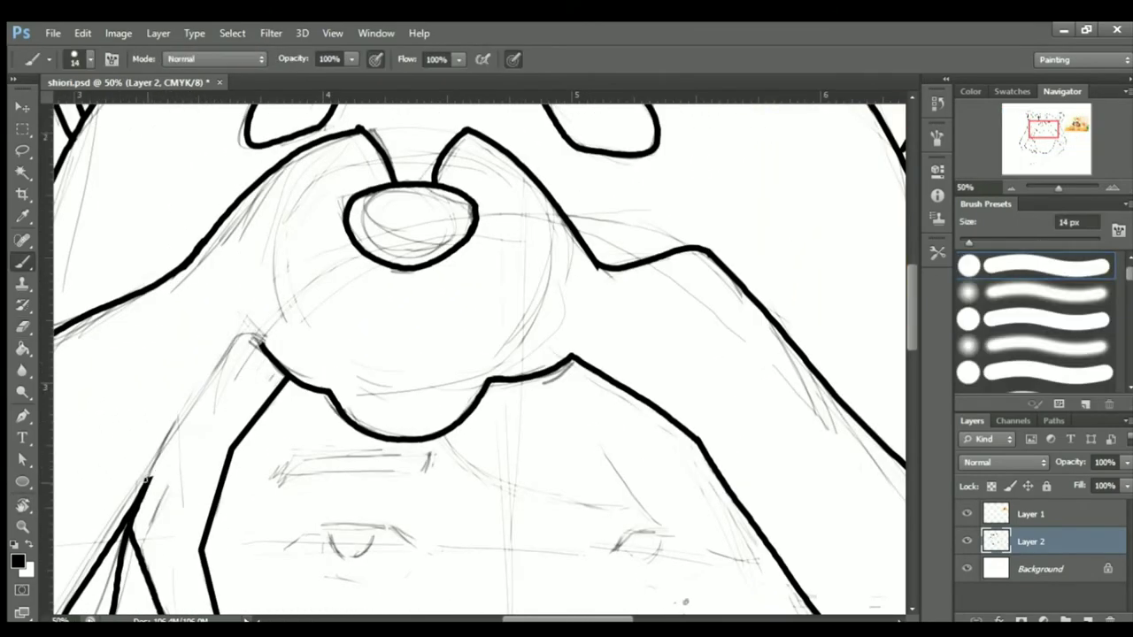
{"action": "key", "text": "r"}
{"action": "mouse_move", "coordinate": [183, 463]}
{"action": "left_mouse_down"}
{"action": "mouse_move", "coordinate": [451, 298]}
{"action": "mouse_move", "coordinate": [335, 339]}
{"action": "left_mouse_up"}
{"action": "key", "text": "b"}
{"action": "key", "text": "ctrl+minus"}
{"action": "key", "text": "ctrl+minus"}
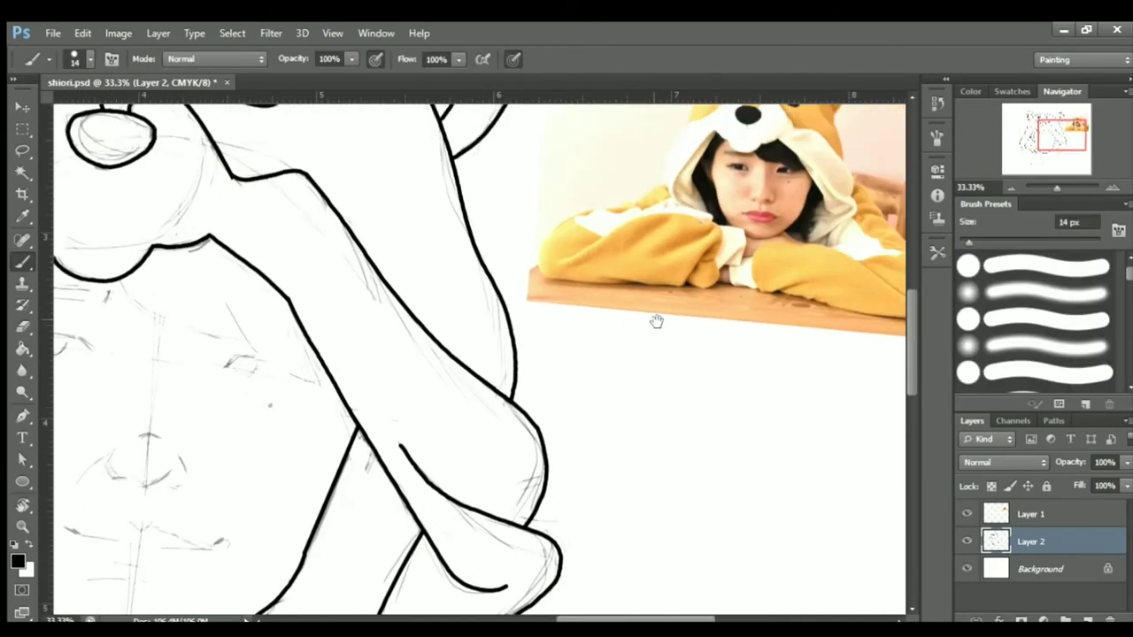
Rename Layer 2 as line and add a new layer named bg below it.
{"action": "left_click_drag", "start_coordinate": [657, 321], "coordinate": [684, 280]}
{"action": "key", "text": "ctrl+minus"}
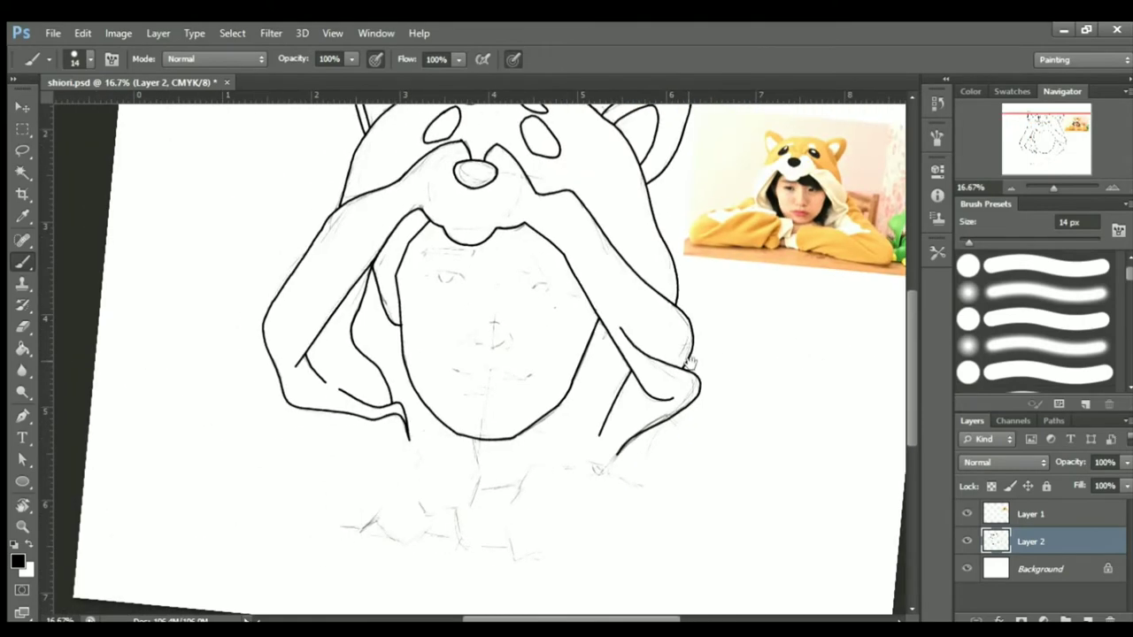
{"action": "left_click", "coordinate": [968, 541]}
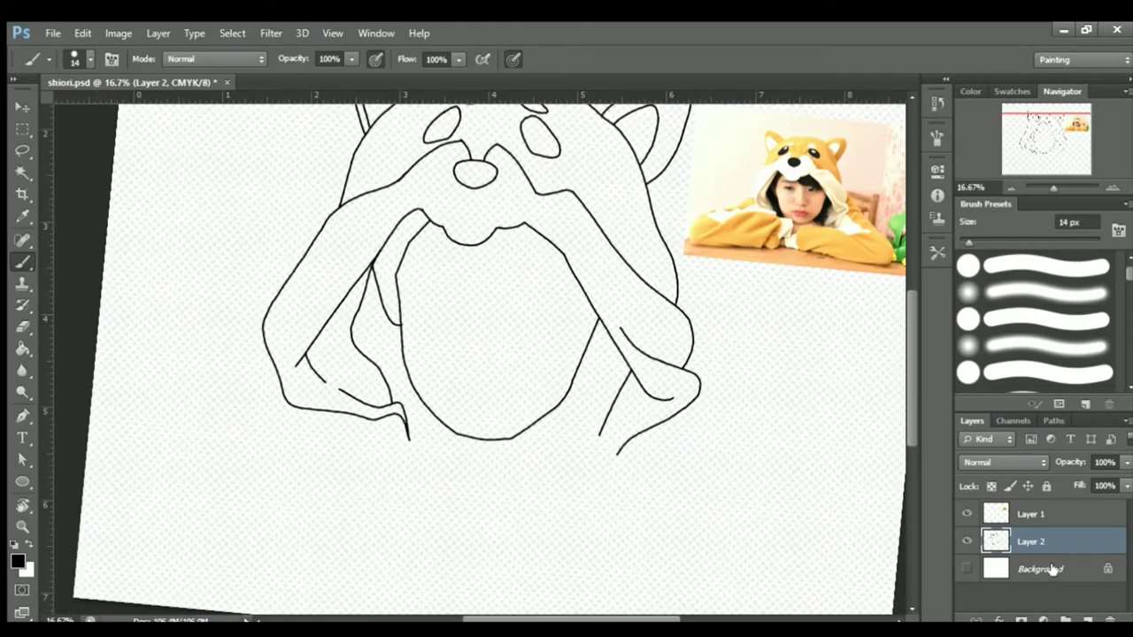
{"action": "left_click", "coordinate": [968, 541]}
{"action": "double_click", "coordinate": [1032, 541]}
{"action": "key", "text": "Return"}
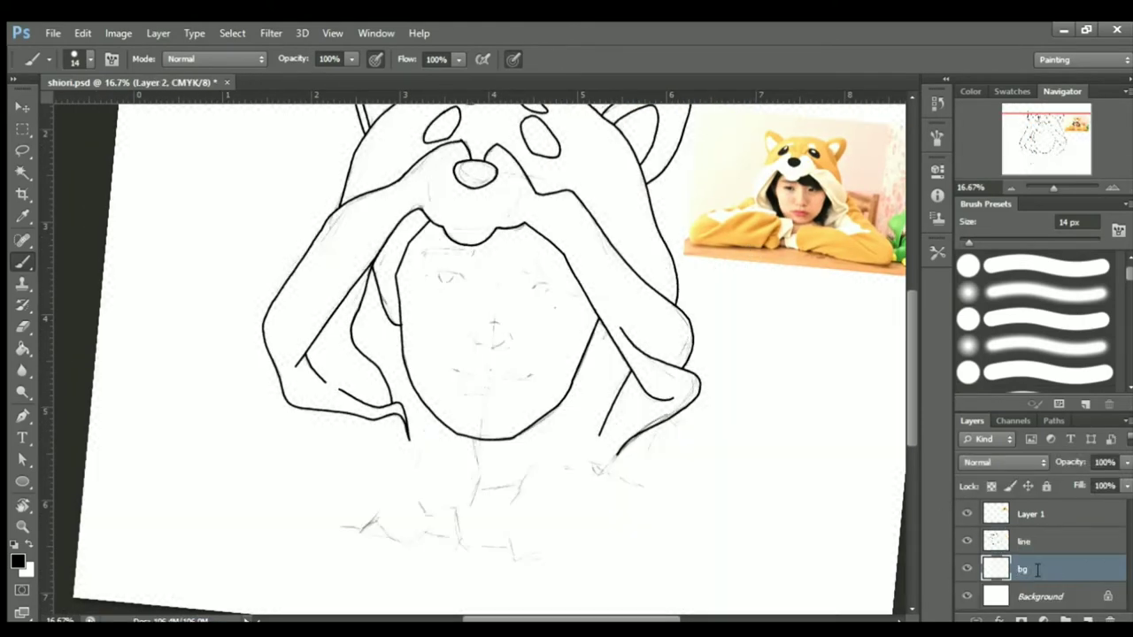
Fill the bg layer with white and check the line art in an unrotated, mirrored view, restoring its orientation.
{"action": "key", "text": "g"}
{"action": "left_click", "coordinate": [713, 463]}
{"action": "key", "text": "r"}
{"action": "key", "text": "Escape"}
{"action": "key", "text": "ctrl+minus"}
{"action": "key", "text": "ctrl+shift+h"}
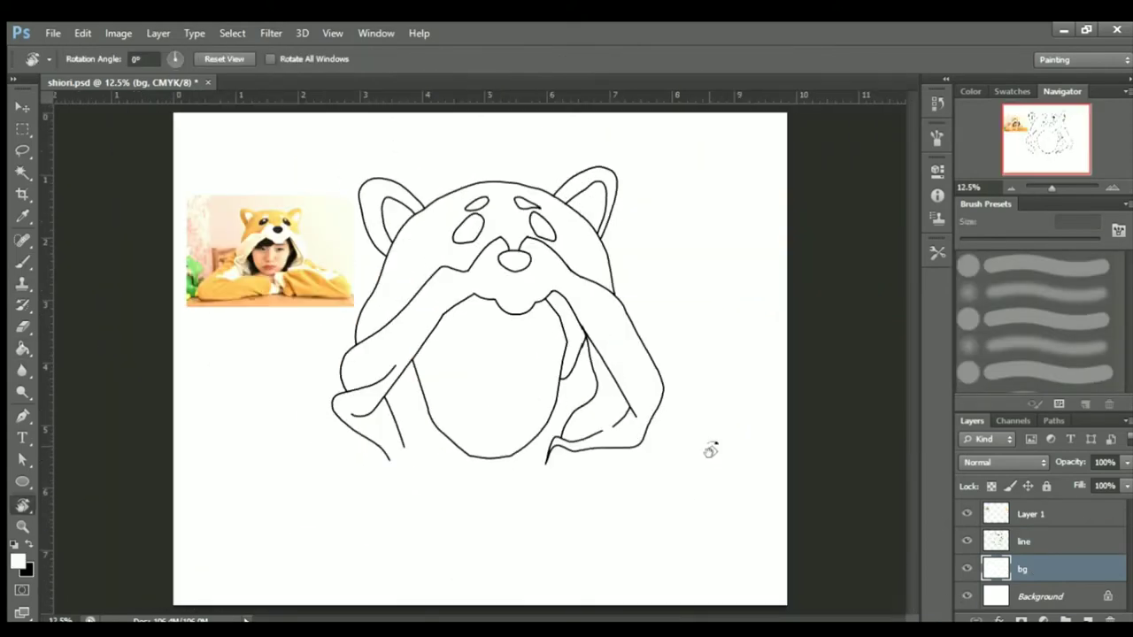
{"action": "key", "text": "ctrl+shift+h"}
{"action": "key", "text": "ctrl+plus"}
{"action": "key", "text": "ctrl+0"}
Hide the bg layer and make the line layer active for inking with the Brush.
{"action": "left_click", "coordinate": [966, 568]}
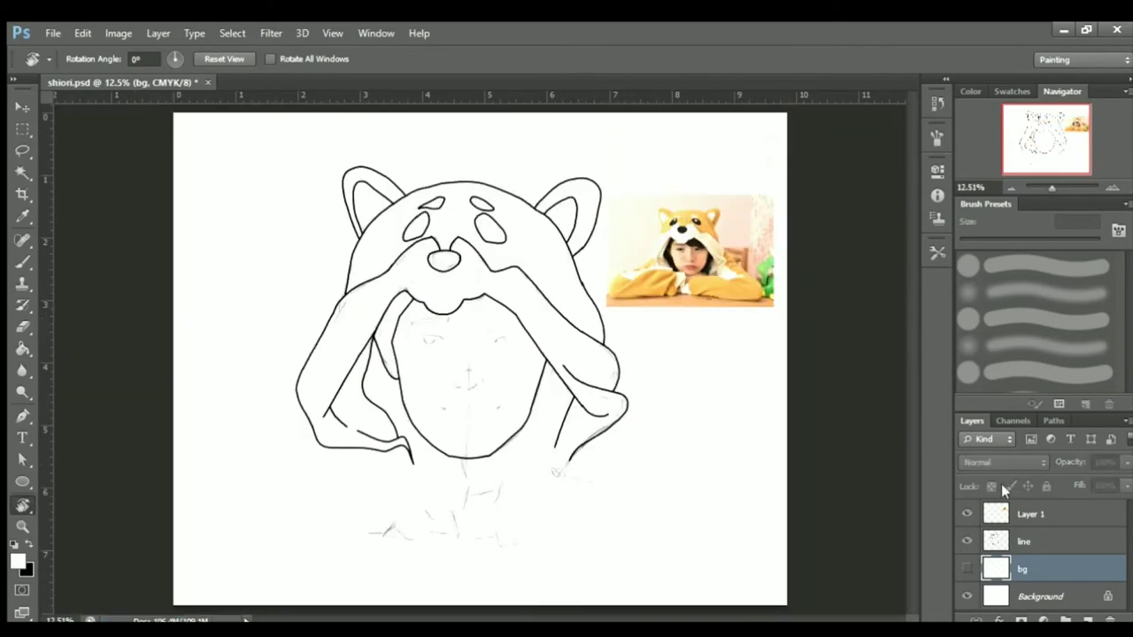
{"action": "key", "text": "b"}
{"action": "key", "text": "alt+bracketright"}
{"action": "key", "text": "ctrl+plus"}
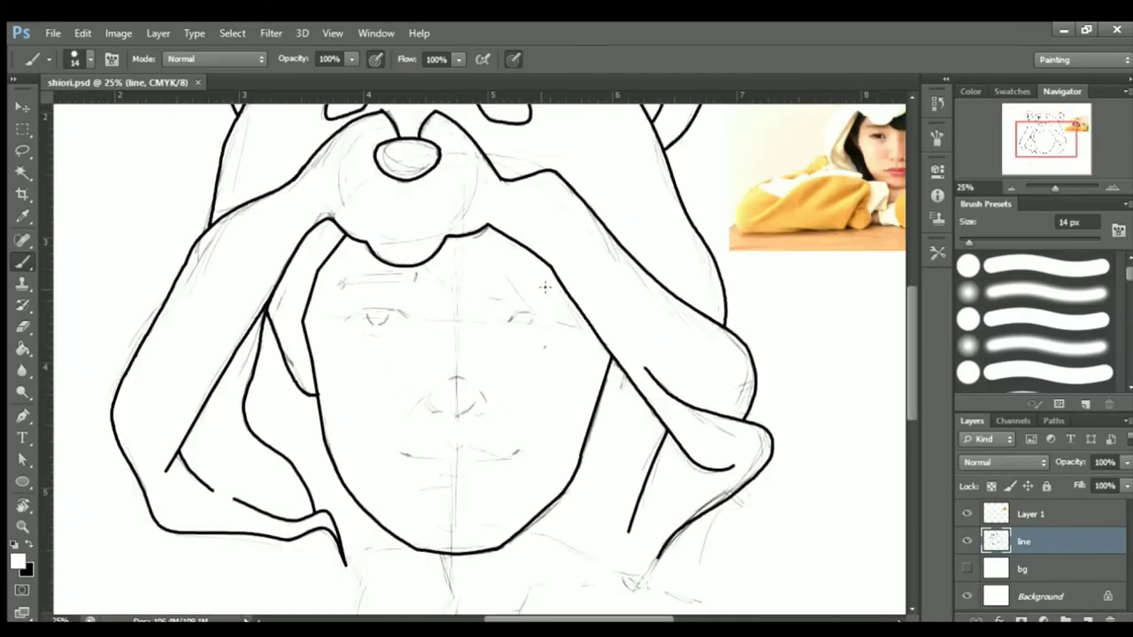
Ink the hair fringe from the muzzle's lower edge across the forehead to the right flap, redoing the first stroke.
{"action": "mouse_move", "coordinate": [543, 286]}
{"action": "left_mouse_down"}
{"action": "mouse_move", "coordinate": [354, 336]}
{"action": "mouse_move", "coordinate": [385, 363]}
{"action": "left_mouse_up"}
{"action": "key", "text": "alt+bracketleft"}
{"action": "key", "text": "alt+bracketright"}
{"action": "key", "text": "e"}
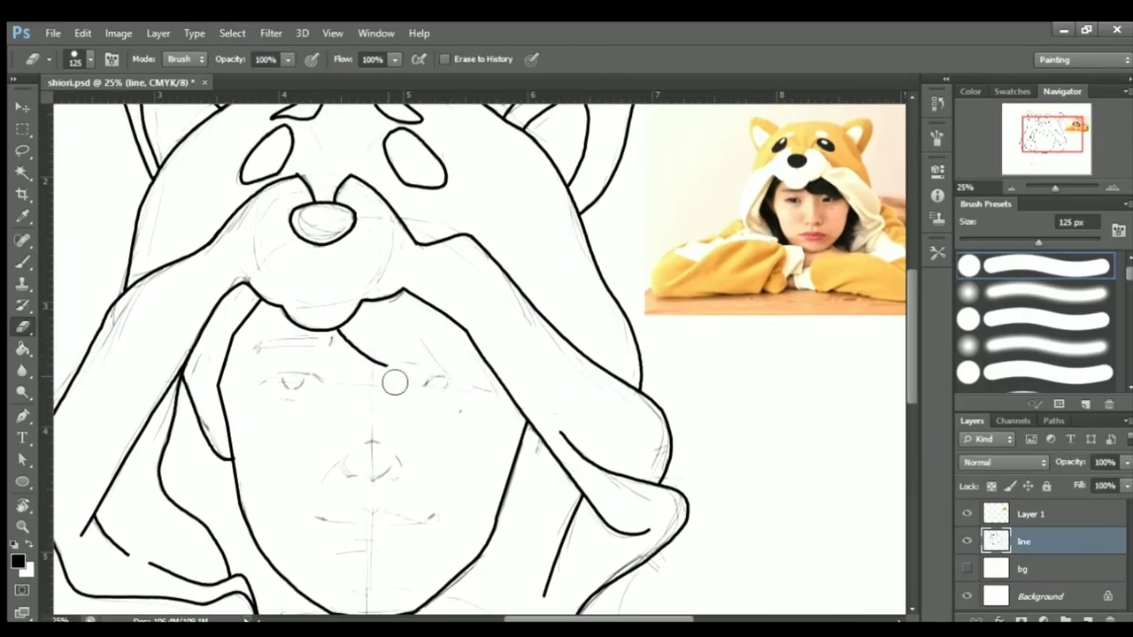
{"action": "key", "text": "r"}
{"action": "left_click_drag", "start_coordinate": [524, 235], "coordinate": [495, 230]}
{"action": "key", "text": "ctrl+plus"}
{"action": "key", "text": "b"}
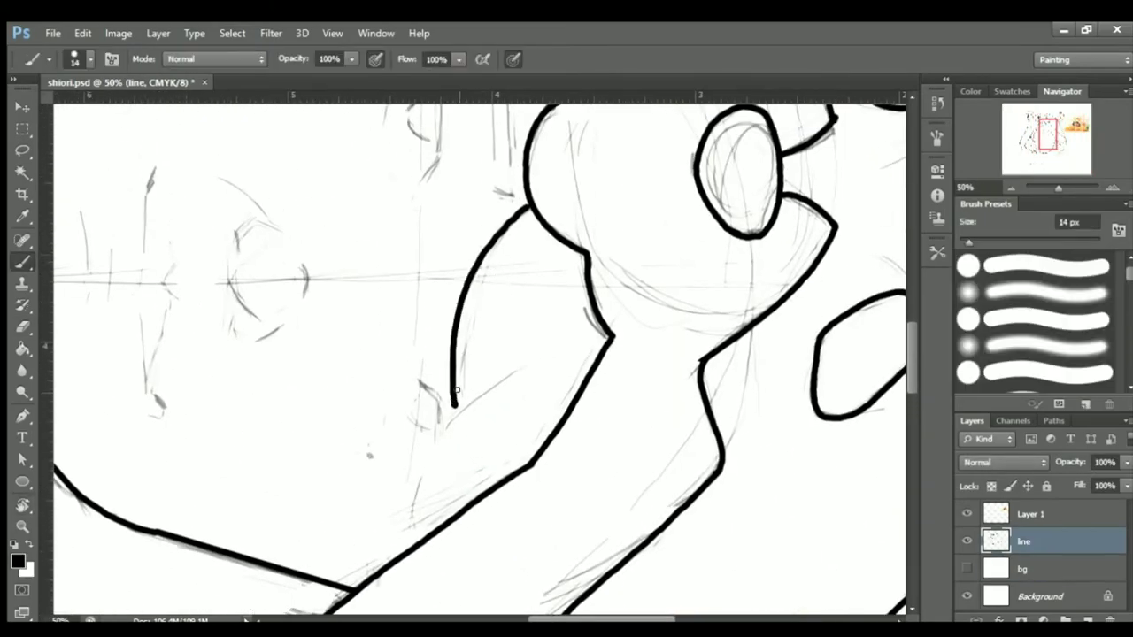
{"action": "key", "text": "ctrl+plus"}
{"action": "key", "text": "ctrl+z"}
{"action": "key", "text": "ctrl+minus"}
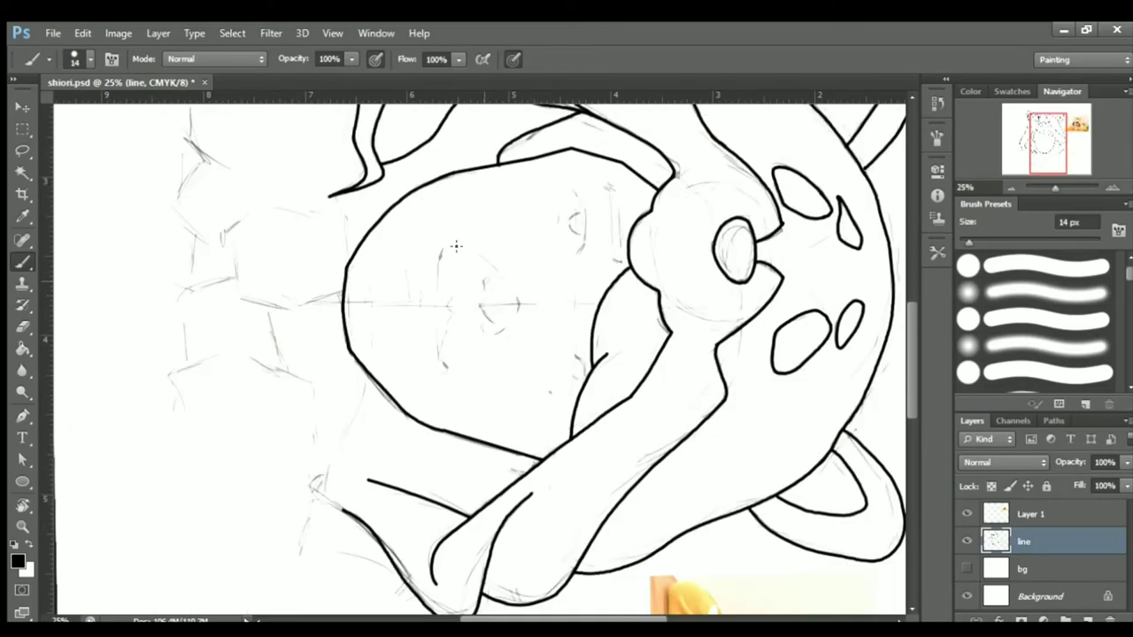
Ink the left cuff, the hand and the right sleeve's end under the chin, correcting the hand's join to the sleeve.
{"action": "mouse_move", "coordinate": [455, 245]}
{"action": "left_mouse_down"}
{"action": "mouse_move", "coordinate": [466, 316]}
{"action": "mouse_move", "coordinate": [436, 374]}
{"action": "left_mouse_up"}
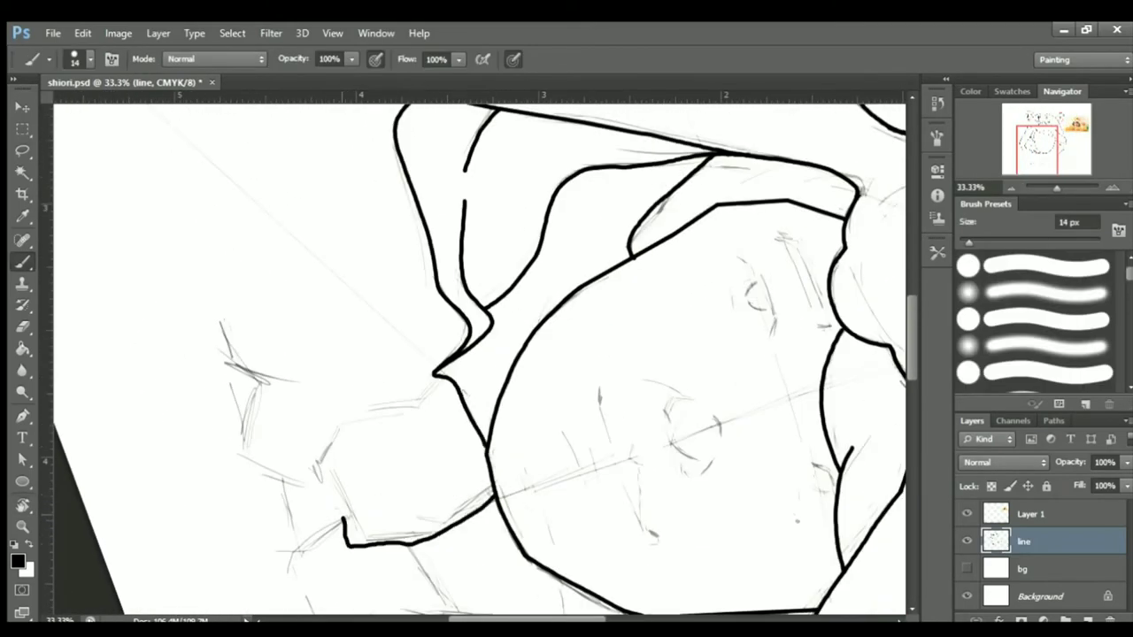
{"action": "key", "text": "r"}
{"action": "mouse_move", "coordinate": [423, 425]}
{"action": "left_mouse_down"}
{"action": "mouse_move", "coordinate": [460, 372]}
{"action": "mouse_move", "coordinate": [785, 359]}
{"action": "left_mouse_up"}
{"action": "key", "text": "b"}
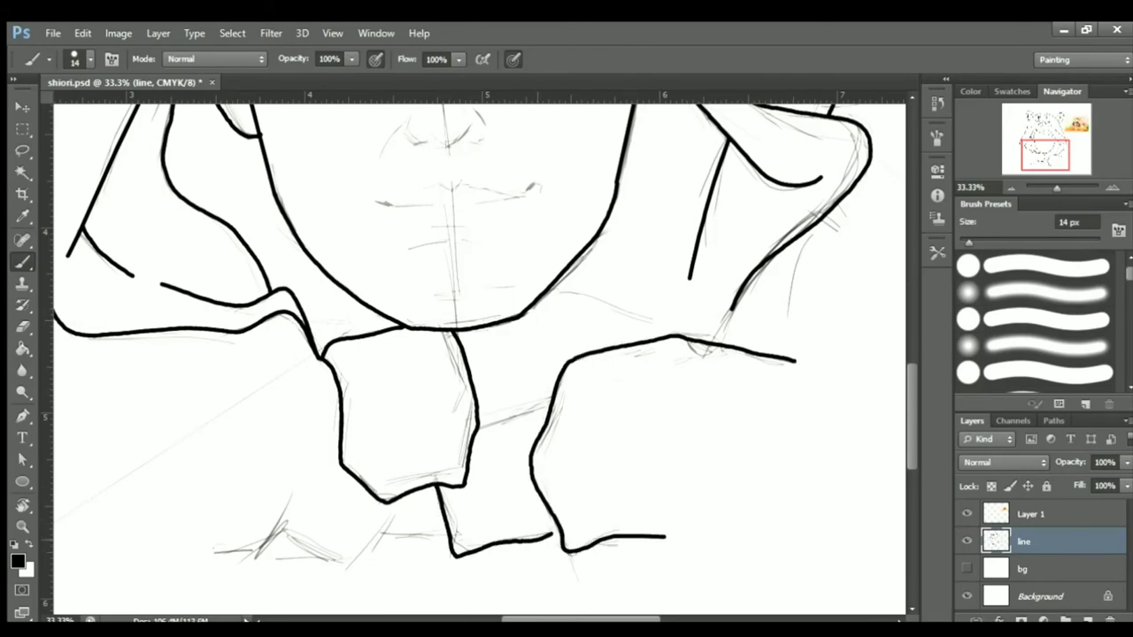
{"action": "mouse_move", "coordinate": [567, 213]}
{"action": "left_mouse_down"}
{"action": "mouse_move", "coordinate": [620, 346]}
{"action": "mouse_move", "coordinate": [506, 358]}
{"action": "left_mouse_up"}
{"action": "key", "text": "e"}
{"action": "mouse_move", "coordinate": [526, 478]}
{"action": "left_mouse_down"}
{"action": "mouse_move", "coordinate": [542, 479]}
{"action": "mouse_move", "coordinate": [436, 477]}
{"action": "mouse_move", "coordinate": [545, 493]}
{"action": "left_mouse_up"}
{"action": "key", "text": "b"}
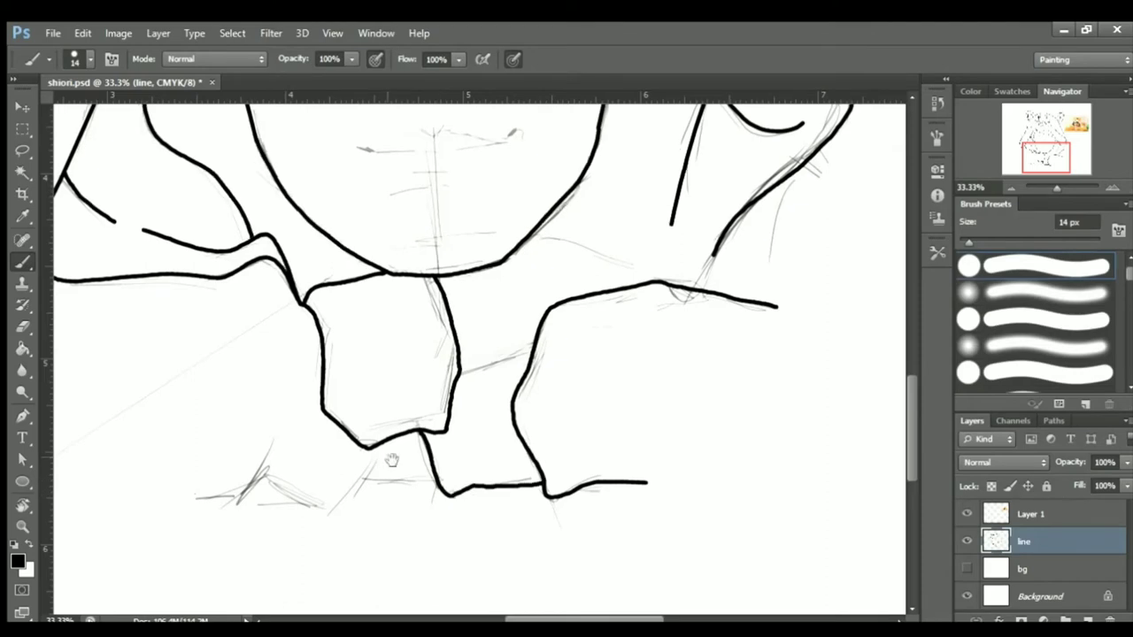
Ink the left sleeve's lower edge beside the cuff and the short line from the chin to the right sleeve.
{"action": "left_click_drag", "start_coordinate": [392, 460], "coordinate": [583, 483]}
{"action": "mouse_move", "coordinate": [560, 472]}
{"action": "left_mouse_down"}
{"action": "mouse_move", "coordinate": [502, 523]}
{"action": "mouse_move", "coordinate": [373, 513]}
{"action": "left_mouse_up"}
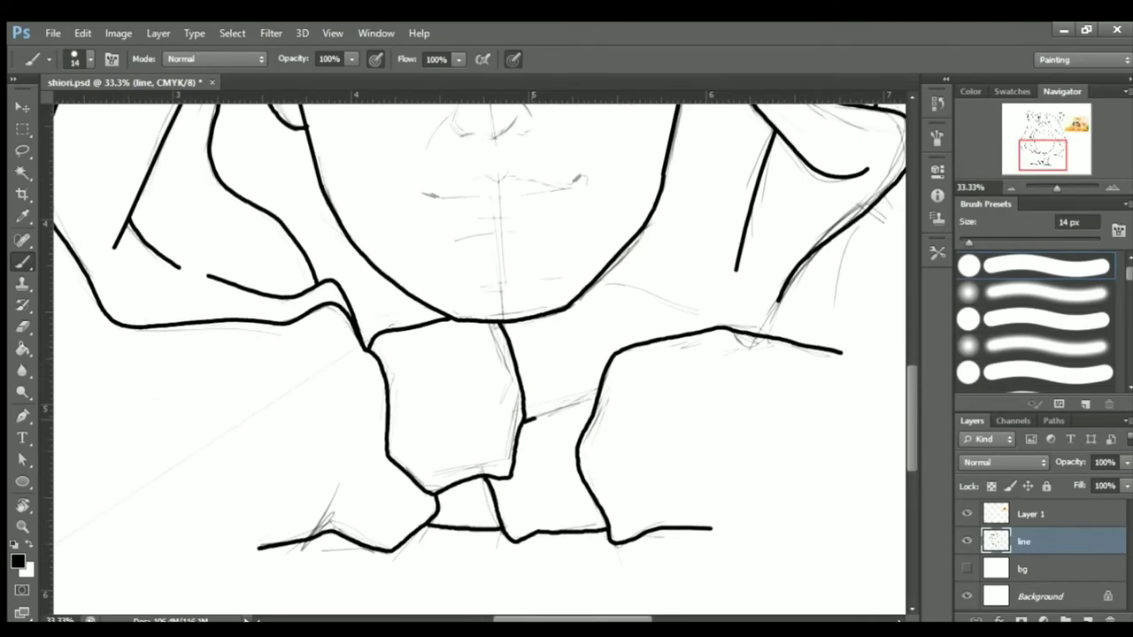
{"action": "mouse_move", "coordinate": [687, 326]}
{"action": "left_mouse_down"}
{"action": "mouse_move", "coordinate": [450, 354]}
{"action": "mouse_move", "coordinate": [481, 395]}
{"action": "mouse_move", "coordinate": [617, 447]}
{"action": "mouse_move", "coordinate": [605, 406]}
{"action": "mouse_move", "coordinate": [582, 451]}
{"action": "mouse_move", "coordinate": [607, 380]}
{"action": "left_mouse_up"}
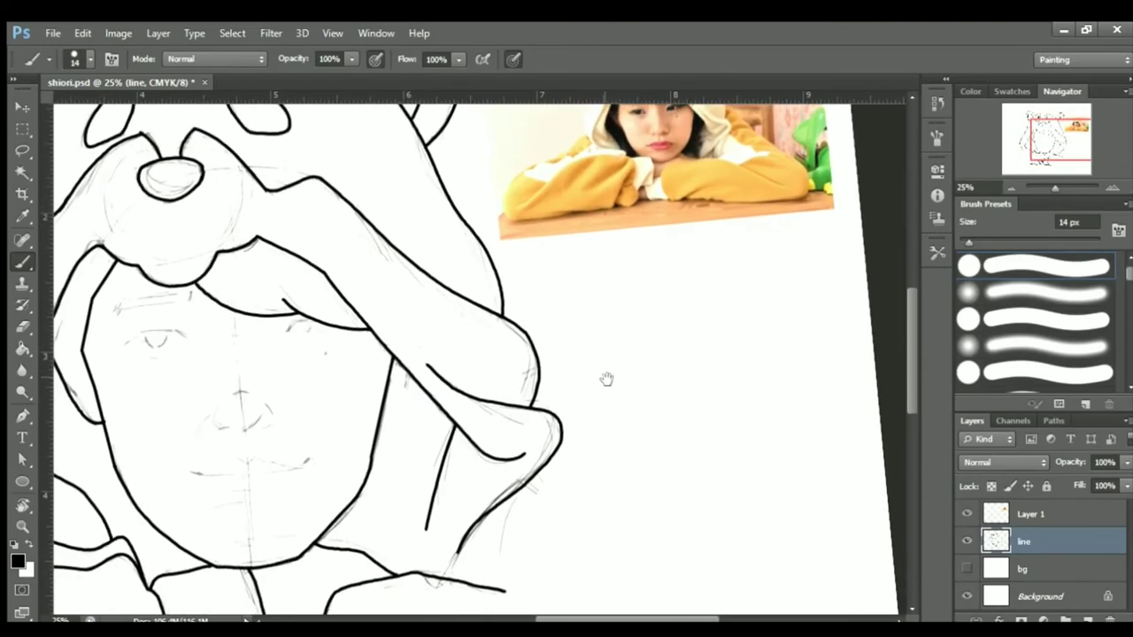
Erase the inked lines below the hand, between the left cuff and the right sleeve's end, with the 125 px Eraser.
{"action": "key", "text": "e"}
{"action": "left_click", "coordinate": [607, 422], "text": "alt"}
{"action": "left_click", "coordinate": [619, 401], "text": "alt"}
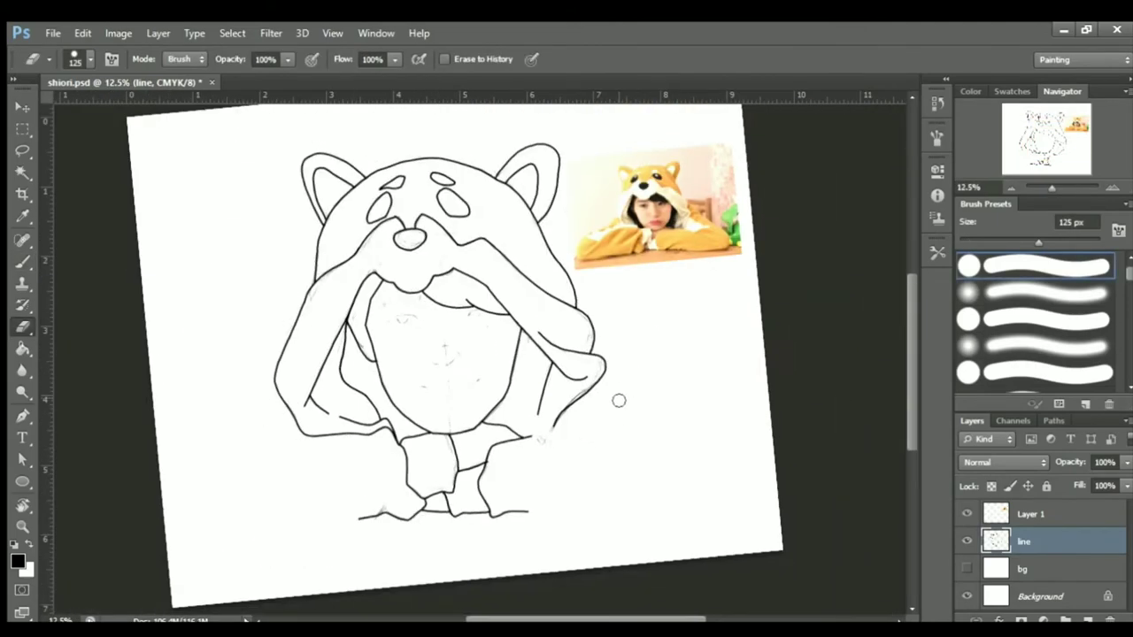
{"action": "left_click", "coordinate": [476, 480], "text": "ctrl"}
{"action": "left_click", "coordinate": [444, 506], "text": "ctrl"}
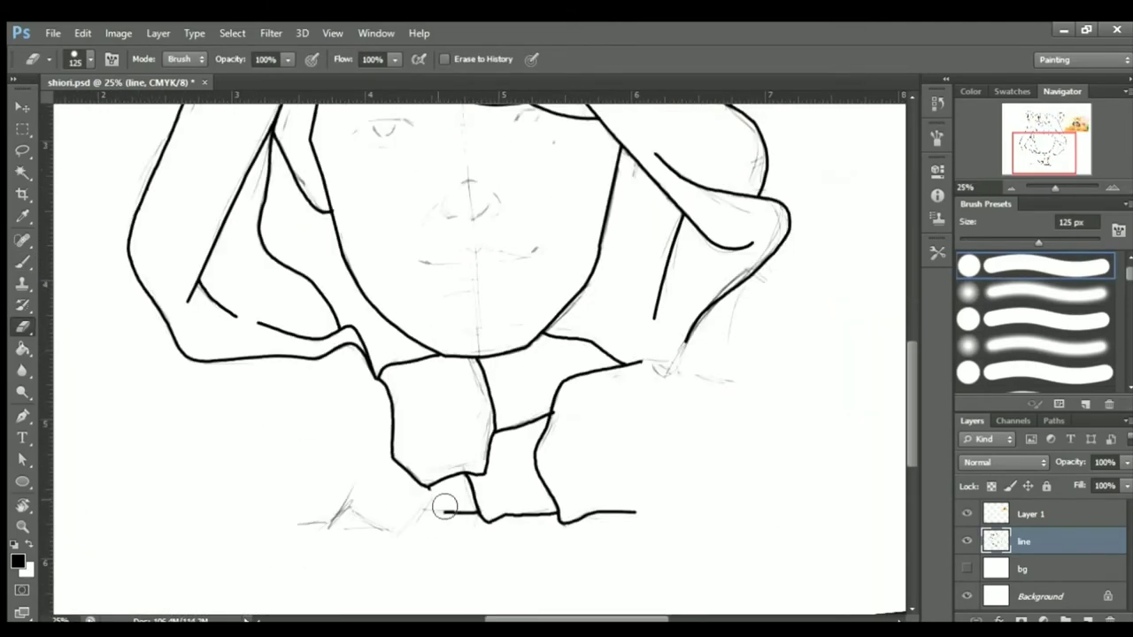
{"action": "left_click", "coordinate": [553, 513], "text": "ctrl"}
{"action": "left_click", "coordinate": [576, 481], "text": "alt"}
{"action": "left_click", "coordinate": [611, 500], "text": "ctrl"}
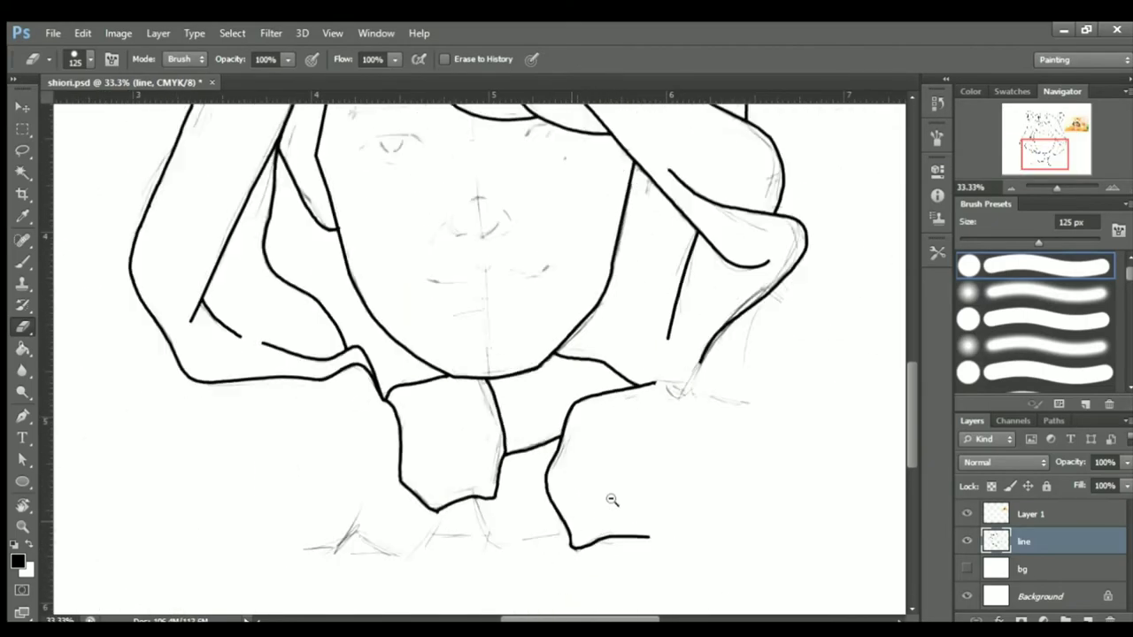
{"action": "left_click", "coordinate": [611, 501], "text": "alt"}
{"action": "left_click", "coordinate": [352, 425], "text": "ctrl"}
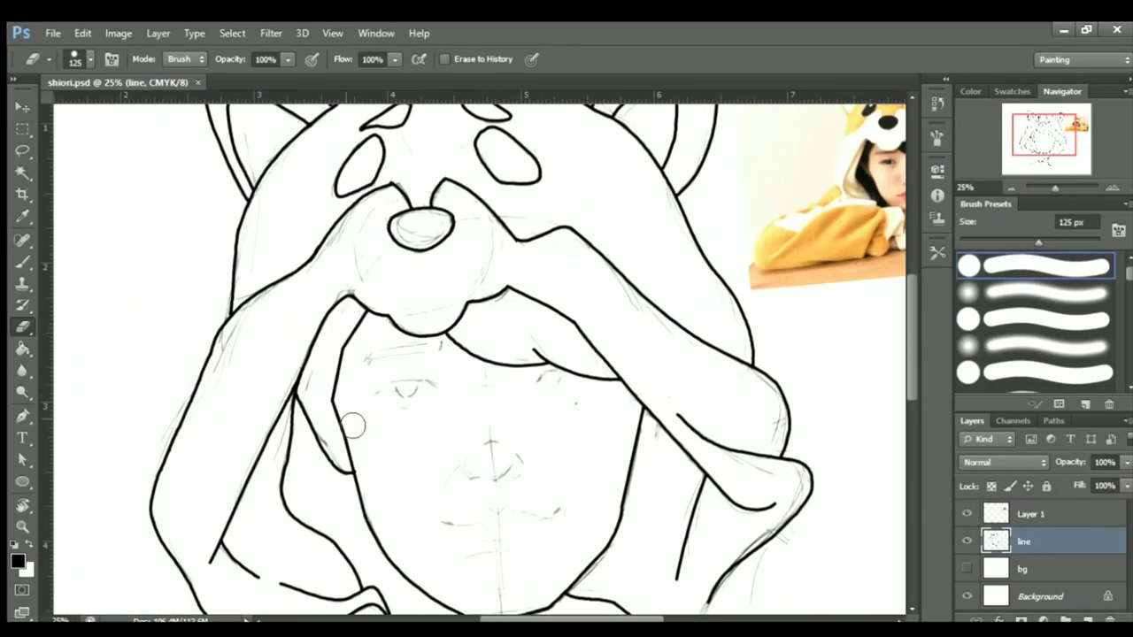
Try to ink the lips over the mouth sketch with an 8 px Brush.
{"action": "key", "text": "b"}
{"action": "left_click", "coordinate": [399, 447], "text": "ctrl"}
{"action": "left_click", "coordinate": [399, 447], "text": "ctrl"}
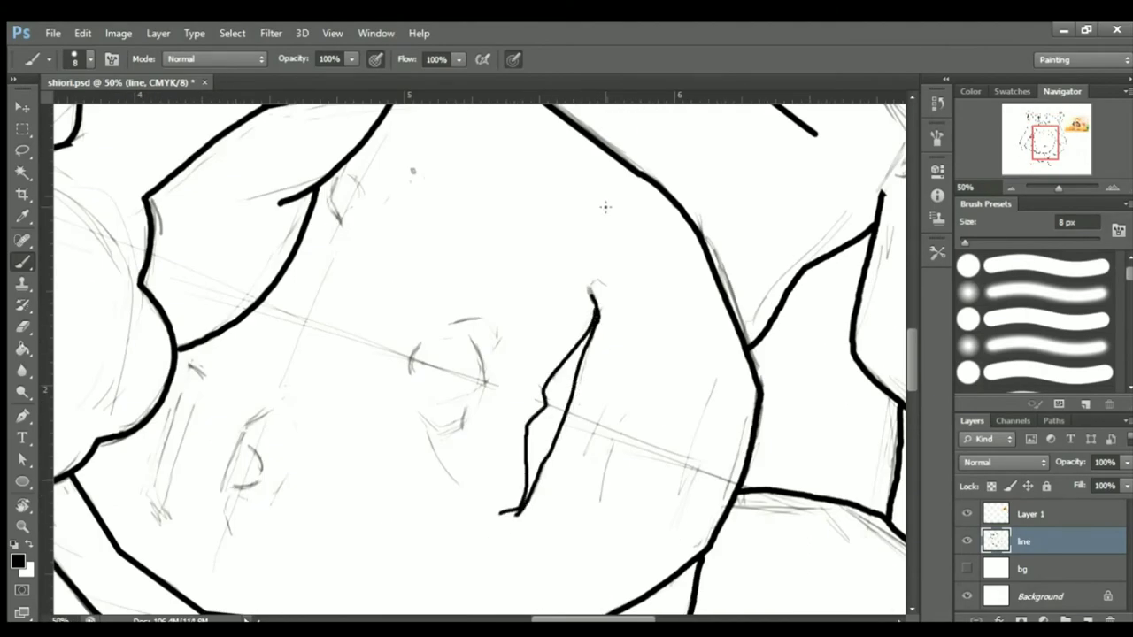
{"action": "key", "text": "e"}
{"action": "key", "text": "r"}
{"action": "mouse_move", "coordinate": [556, 475]}
{"action": "left_mouse_down"}
{"action": "mouse_move", "coordinate": [569, 345]}
{"action": "mouse_move", "coordinate": [470, 455]}
{"action": "left_mouse_up"}
{"action": "key", "text": "ctrl+minus"}
{"action": "key", "text": "ctrl+minus"}
{"action": "key", "text": "ctrl+minus"}
{"action": "key", "text": "ctrl+minus"}
{"action": "key", "text": "ctrl+minus"}
{"action": "key", "text": "r"}
{"action": "key", "text": "Escape"}
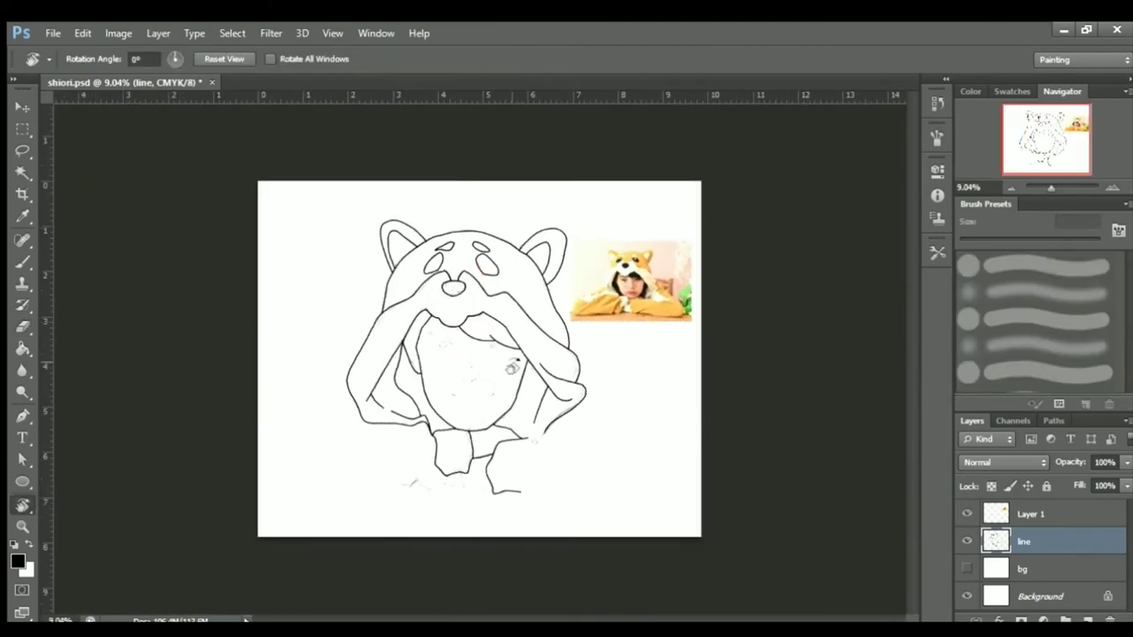
Lasso the outer outlines of the right flap's lower bend and move them slightly outward from the face.
{"action": "key", "text": "ctrl+plus"}
{"action": "key", "text": "e"}
{"action": "key", "text": "ctrl+plus"}
{"action": "key", "text": "l"}
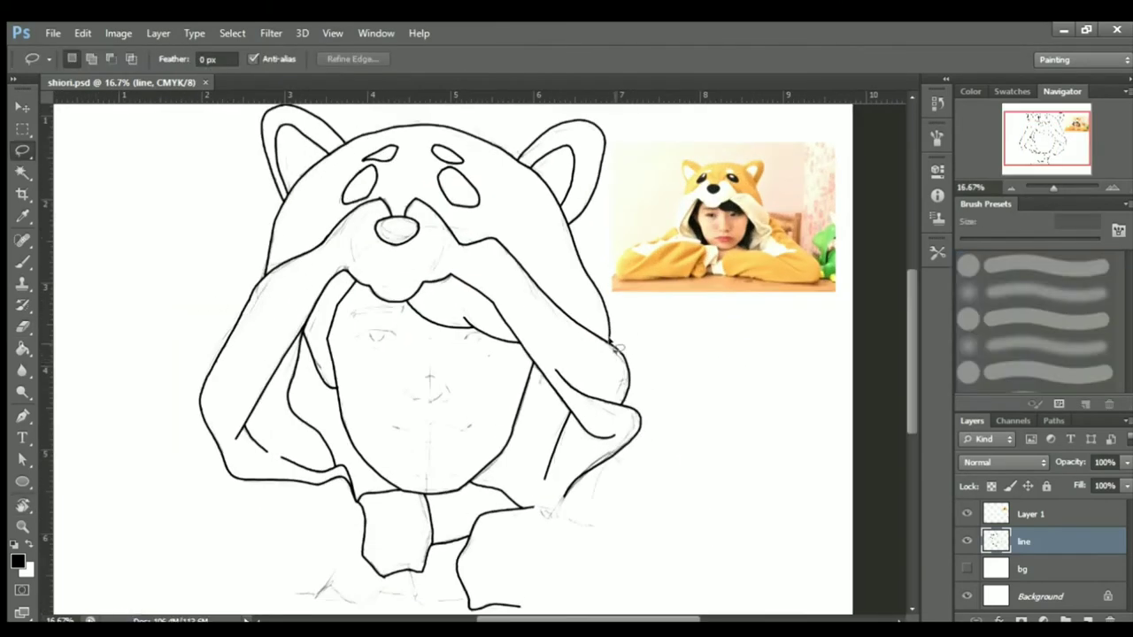
{"action": "key", "text": "v"}
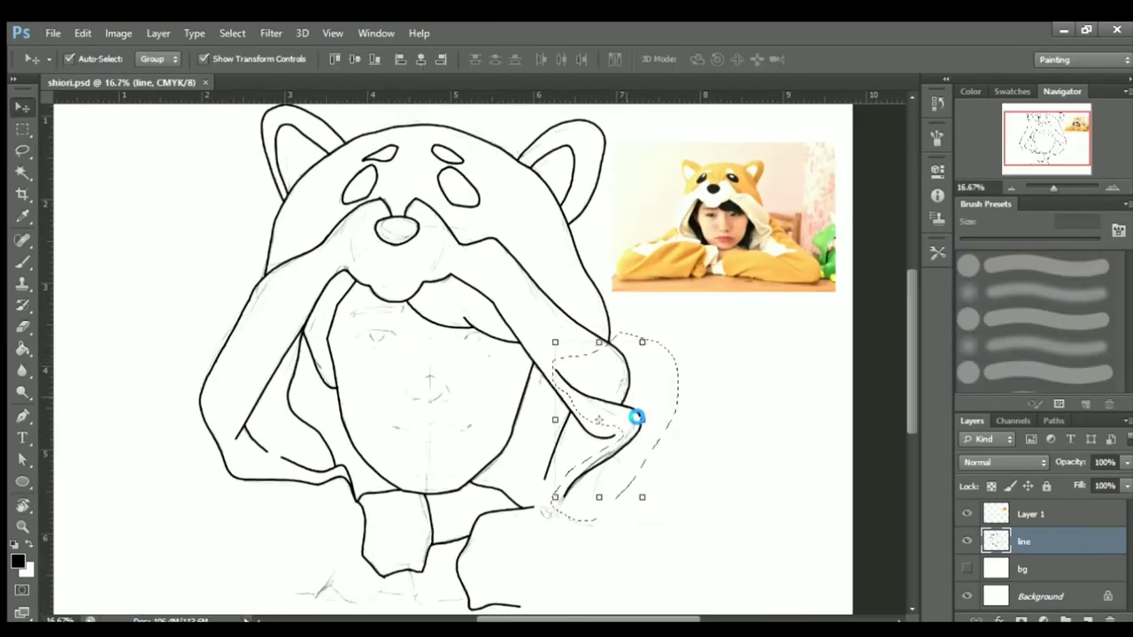
{"action": "mouse_move", "coordinate": [637, 416]}
{"action": "left_mouse_down"}
{"action": "mouse_move", "coordinate": [624, 432]}
{"action": "mouse_move", "coordinate": [627, 403]}
{"action": "left_mouse_up"}
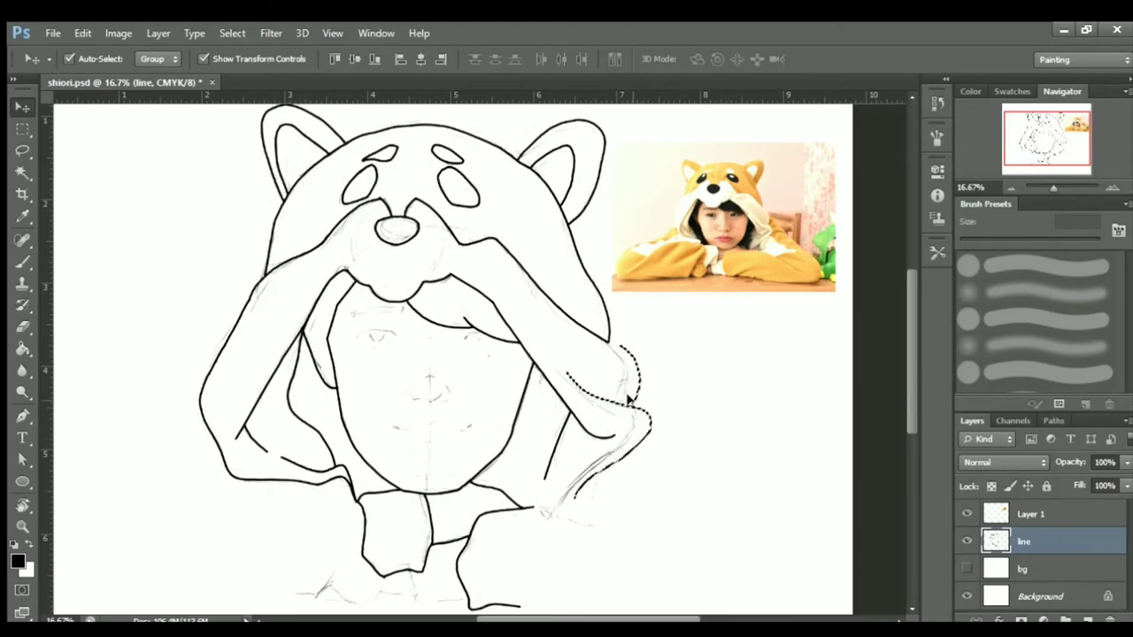
{"action": "key", "text": "ctrl+d"}
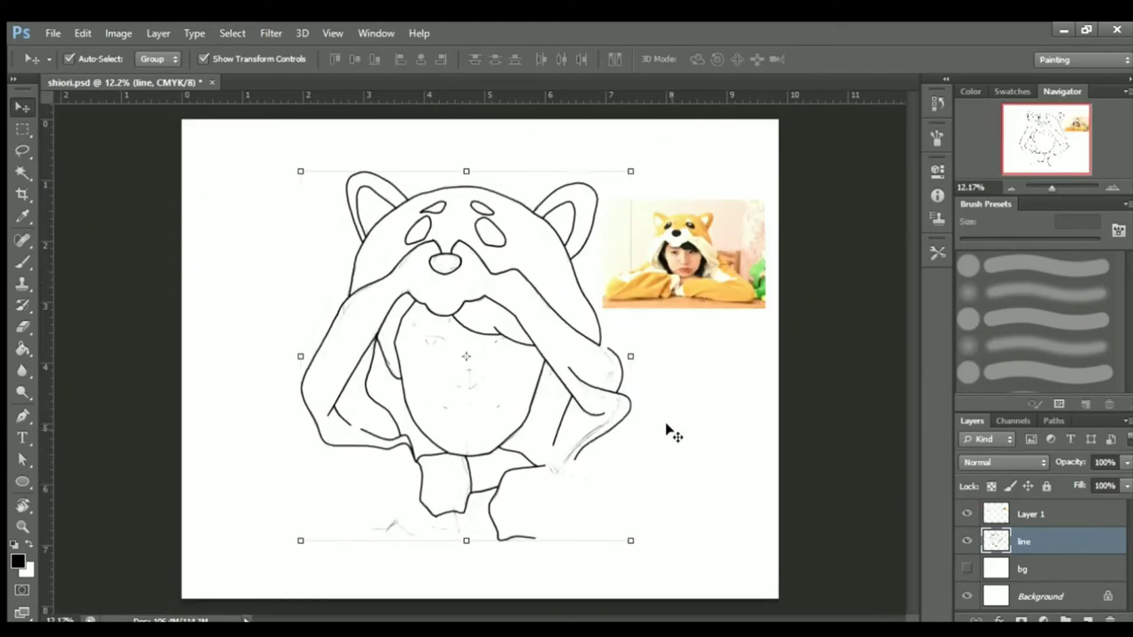
Ink the gap between the hood's side outline and the moved right flap with the 14 px Brush on the line layer.
{"action": "key", "text": "z"}
{"action": "left_click", "coordinate": [667, 428]}
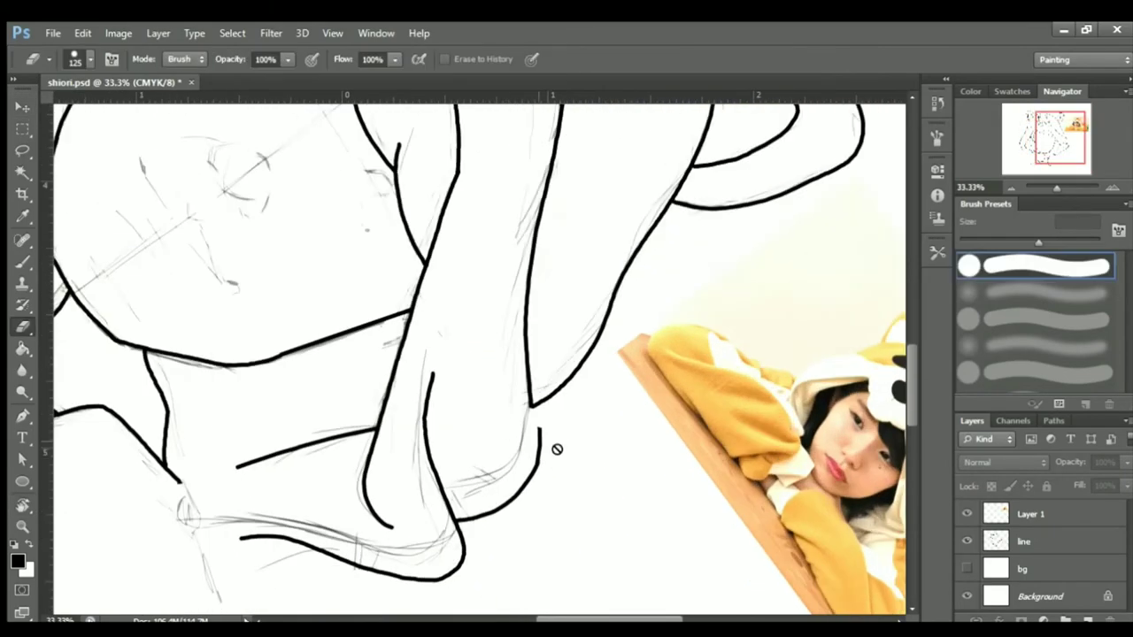
{"action": "key", "text": "v"}
{"action": "left_click", "coordinate": [536, 433]}
{"action": "key", "text": "b"}
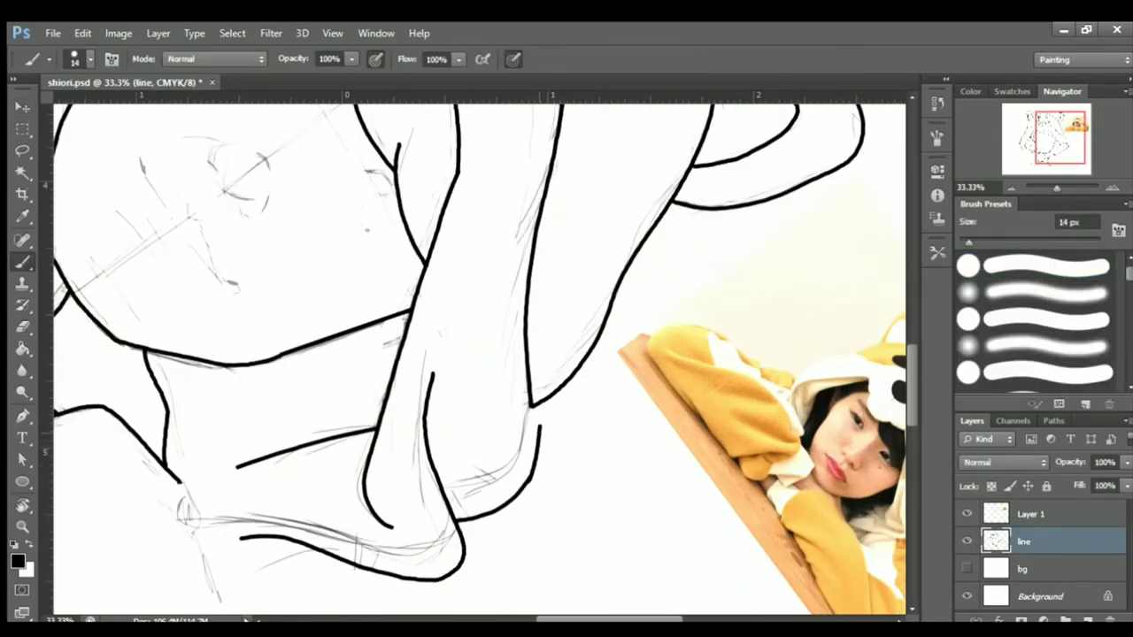
{"action": "scroll", "coordinate": [529, 403], "scroll_direction": "down", "scroll_amount": 1}
{"action": "scroll", "coordinate": [528, 403], "scroll_direction": "up", "scroll_amount": 3}
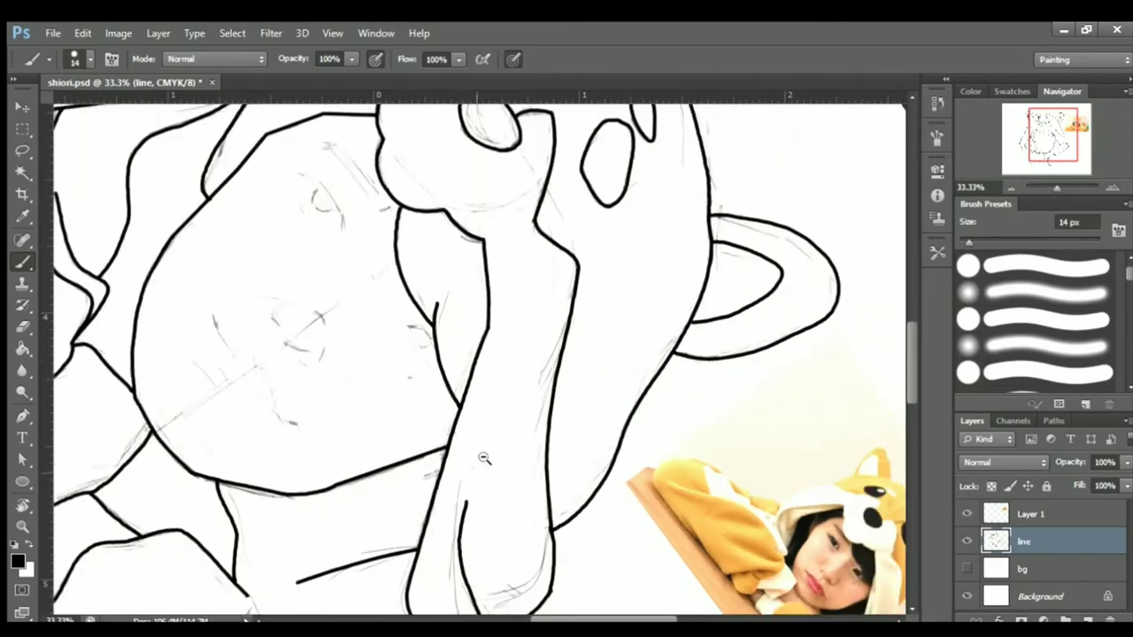
Ink a short fold line inside the upper part of the right flap, starting from its inner edge.
{"action": "scroll", "coordinate": [465, 491], "scroll_direction": "up", "scroll_amount": 2}
{"action": "scroll", "coordinate": [464, 491], "scroll_direction": "down", "scroll_amount": 3}
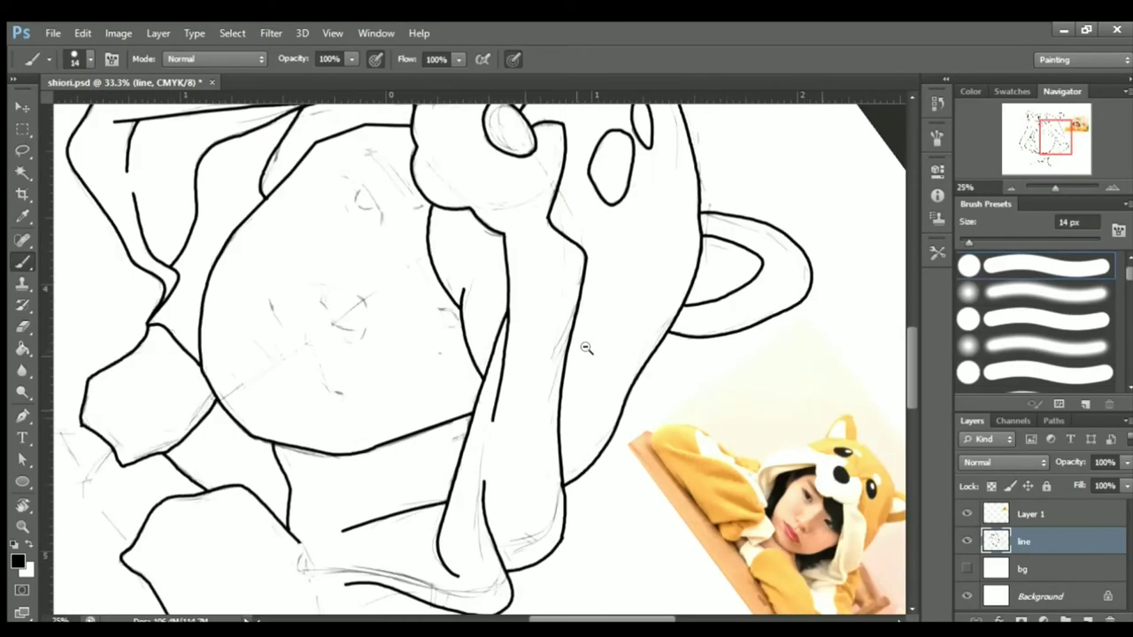
Erase the upper part of the left flap's inner lining and redraw it as a straight line from the muzzle, rejoining the hair strand.
{"action": "key", "text": "r"}
{"action": "left_click_drag", "start_coordinate": [531, 372], "coordinate": [605, 335]}
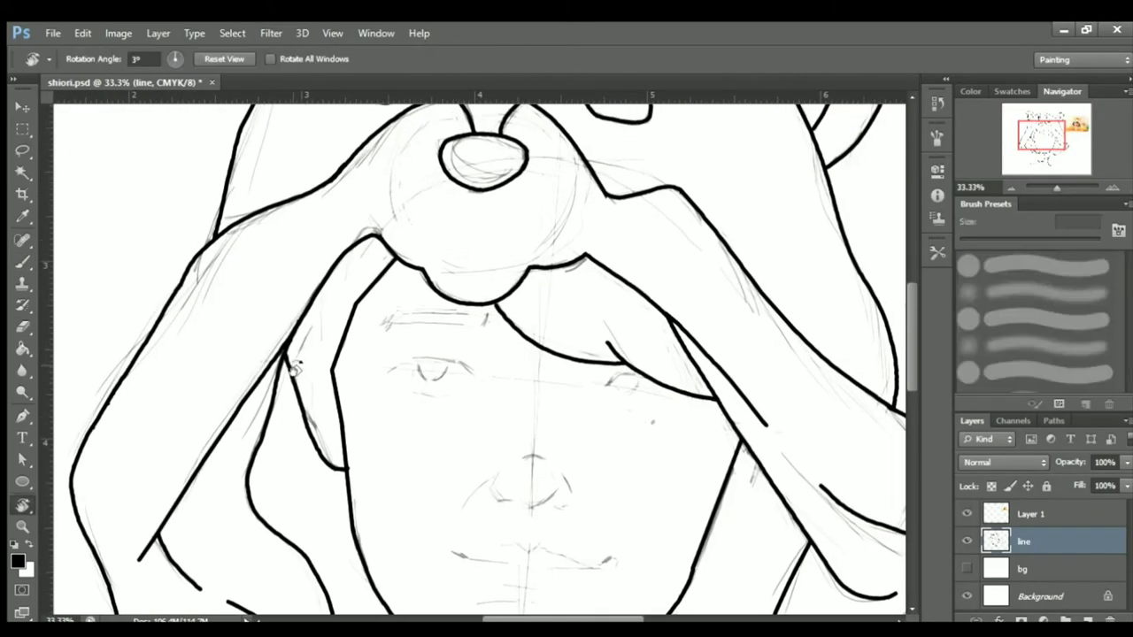
{"action": "key", "text": "e"}
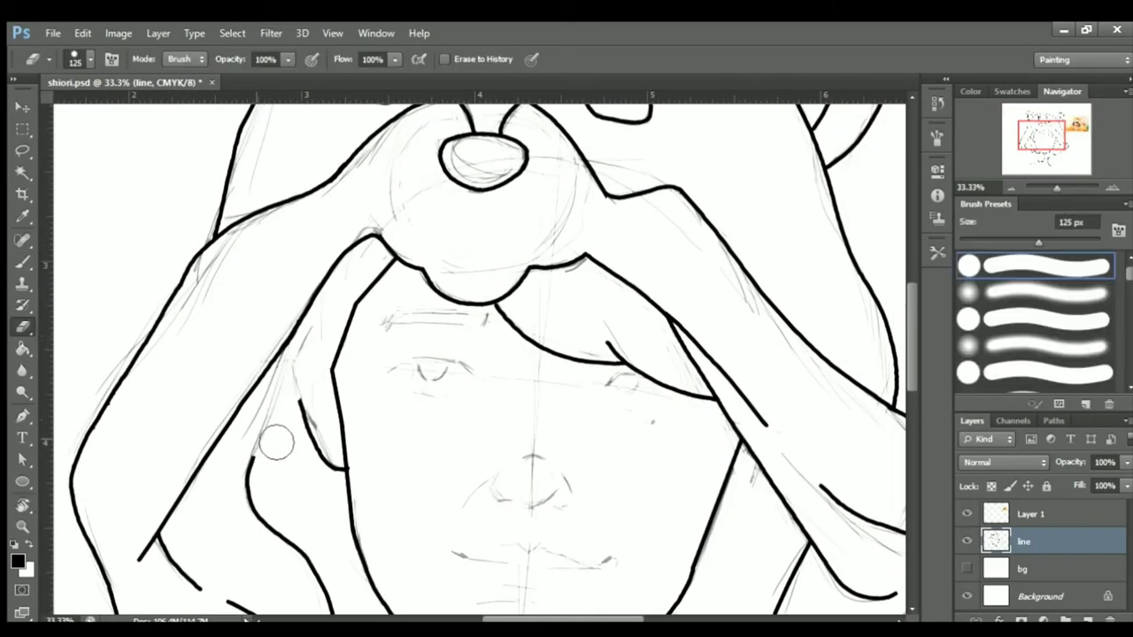
{"action": "scroll", "coordinate": [276, 442], "scroll_direction": "right", "scroll_amount": 5}
{"action": "scroll", "coordinate": [557, 328], "scroll_direction": "left", "scroll_amount": 4}
{"action": "key", "text": "b"}
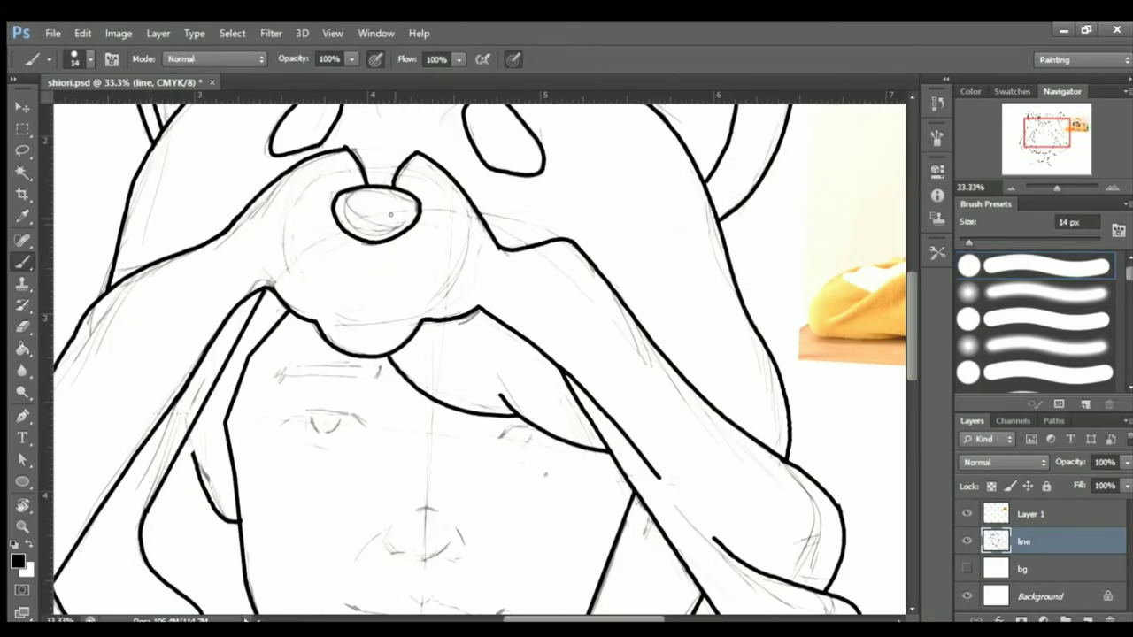
{"action": "key", "text": "e"}
{"action": "key", "text": "b"}
{"action": "key", "text": "ctrl+plus"}
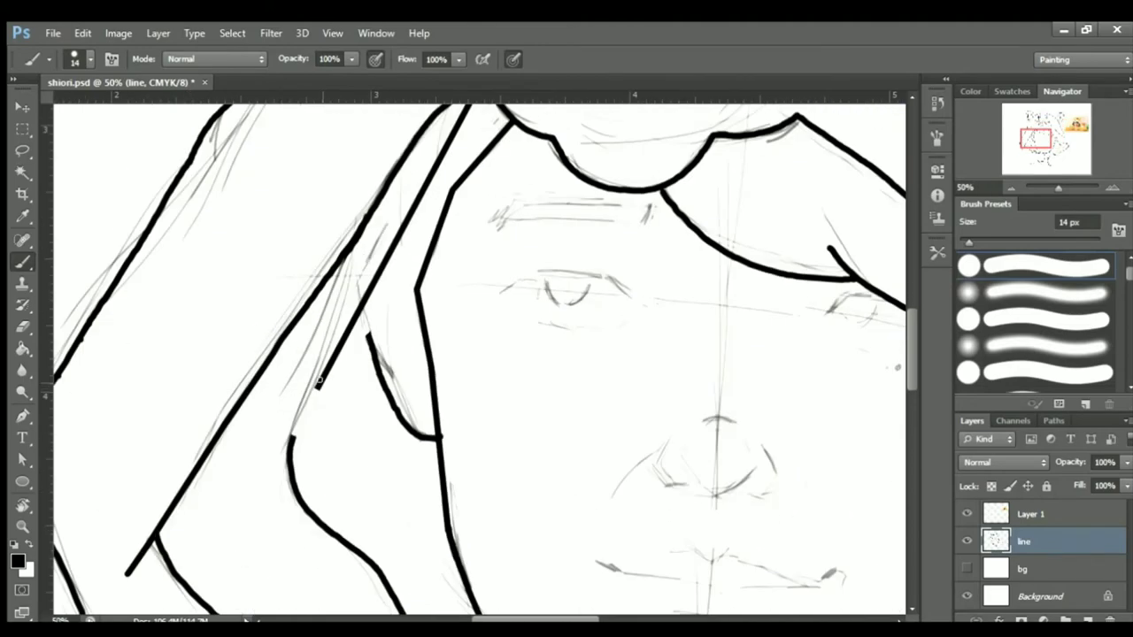
{"action": "key", "text": "ctrl+minus"}
{"action": "scroll", "coordinate": [396, 500], "scroll_direction": "down", "scroll_amount": 5}
{"action": "scroll", "coordinate": [396, 500], "scroll_direction": "right", "scroll_amount": 5}
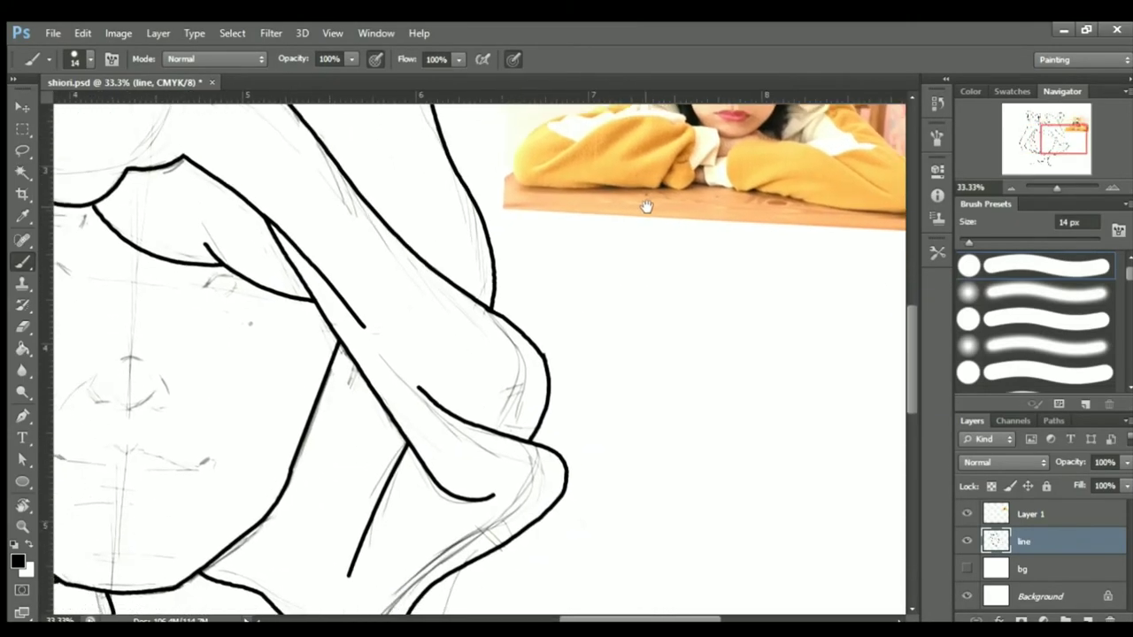
Save the document.
{"action": "key", "text": "e"}
{"action": "scroll", "coordinate": [397, 500], "scroll_direction": "up", "scroll_amount": 5}
{"action": "key", "text": "b"}
{"action": "key", "text": "ctrl+minus"}
{"action": "key", "text": "ctrl+minus"}
{"action": "key", "text": "ctrl+minus"}
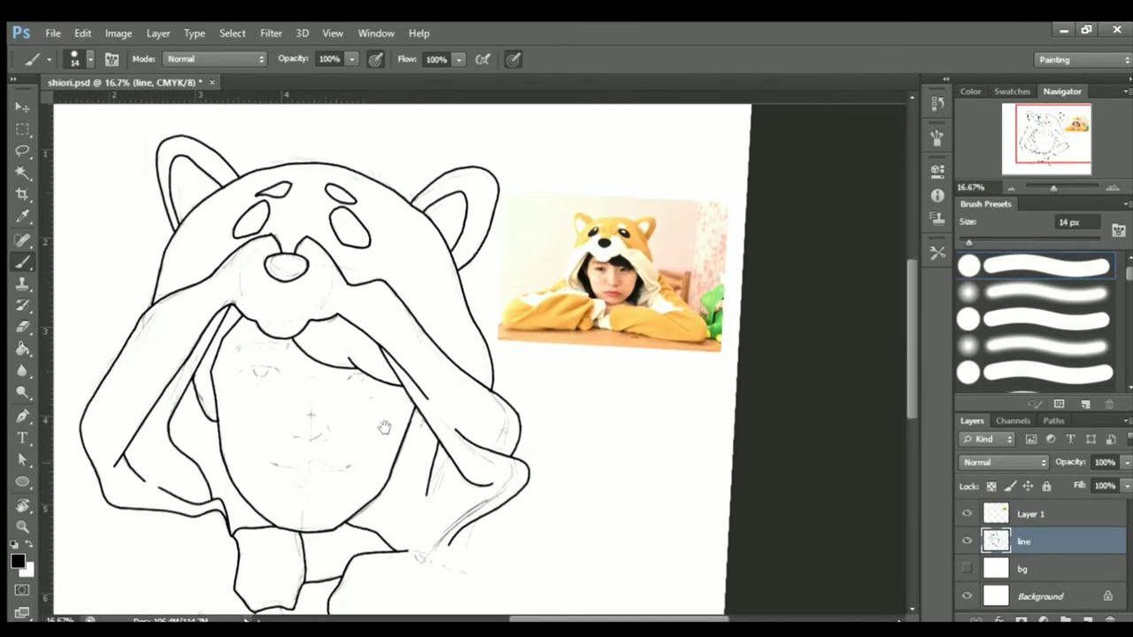
{"action": "key", "text": "ctrl+s"}
Move the reference photo on Layer 1 over the face, next to the right flap's lower end.
{"action": "key", "text": "ctrl+plus"}
{"action": "key", "text": "ctrl+plus"}
{"action": "key", "text": "ctrl+plus"}
{"action": "key", "text": "ctrl+plus"}
{"action": "key", "text": "v"}
{"action": "mouse_move", "coordinate": [673, 124]}
{"action": "left_mouse_down"}
{"action": "mouse_move", "coordinate": [539, 349]}
{"action": "mouse_move", "coordinate": [554, 277]}
{"action": "mouse_move", "coordinate": [224, 376]}
{"action": "mouse_move", "coordinate": [450, 315]}
{"action": "left_mouse_up"}
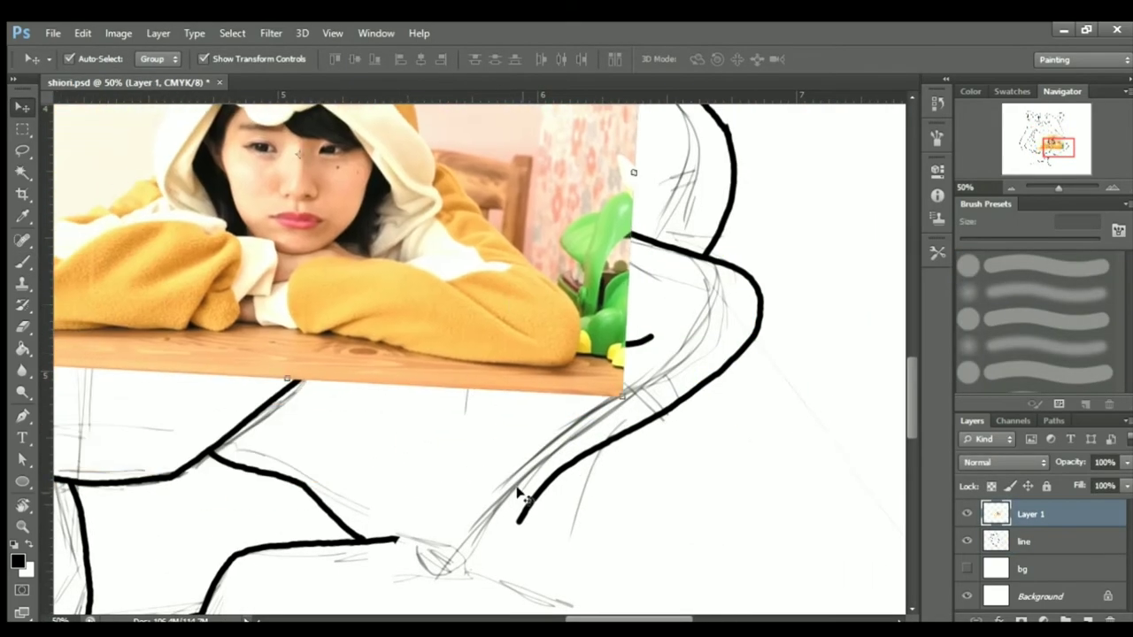
Erase the lower part of the line running from the chin to the right sleeve on the line layer.
{"action": "key", "text": "e"}
{"action": "left_click", "coordinate": [1003, 547]}
{"action": "mouse_move", "coordinate": [390, 535]}
{"action": "left_mouse_down"}
{"action": "mouse_move", "coordinate": [316, 518]}
{"action": "mouse_move", "coordinate": [301, 496]}
{"action": "left_mouse_up"}
{"action": "key", "text": "b"}
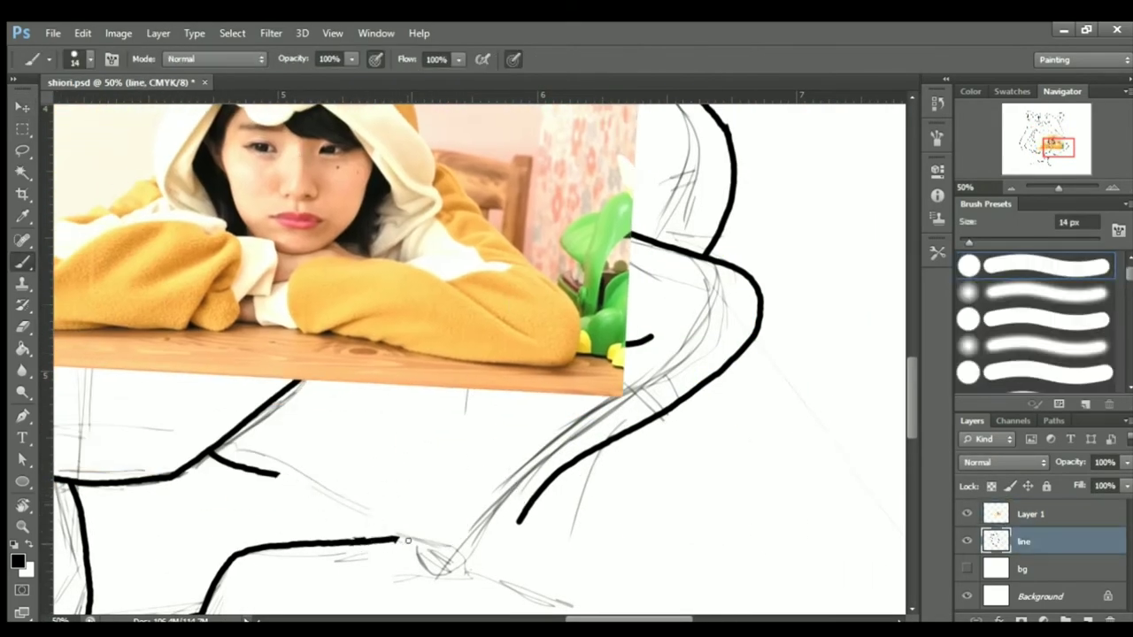
Turn the canvas view to 90° and redraw the line from the chin down to the right sleeve with the 14 px Brush.
{"action": "key", "text": "ctrl+minus"}
{"action": "key", "text": "ctrl+minus"}
{"action": "key", "text": "r"}
{"action": "left_click_drag", "start_coordinate": [393, 477], "coordinate": [453, 293]}
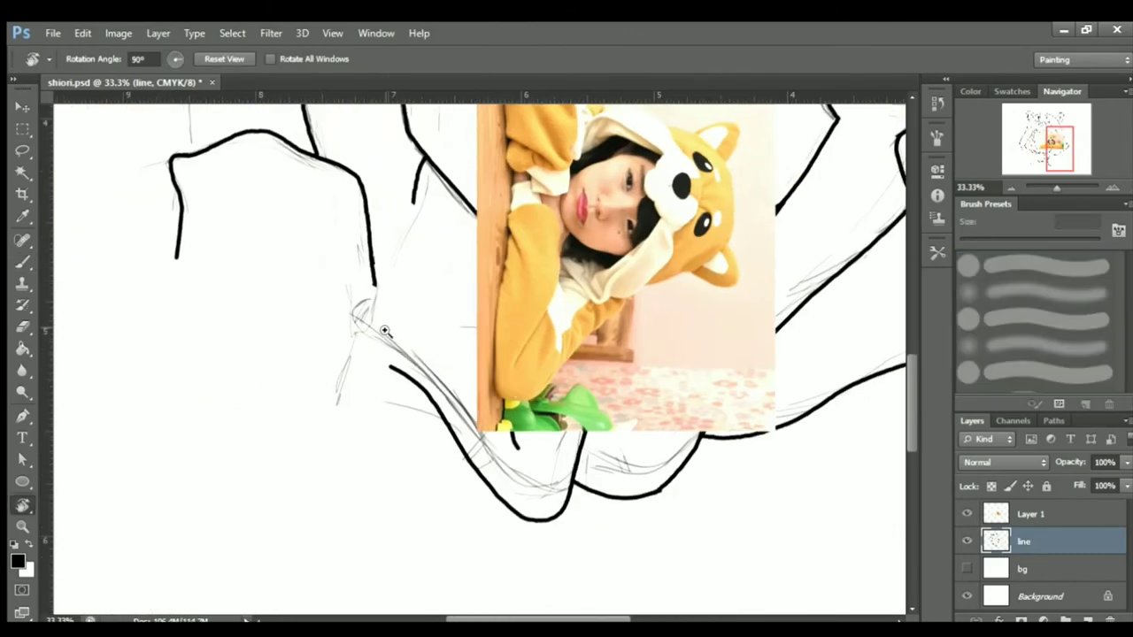
{"action": "key", "text": "ctrl+plus"}
{"action": "key", "text": "ctrl+plus"}
{"action": "key", "text": "e"}
{"action": "left_click_drag", "start_coordinate": [429, 252], "coordinate": [426, 232]}
{"action": "key", "text": "b"}
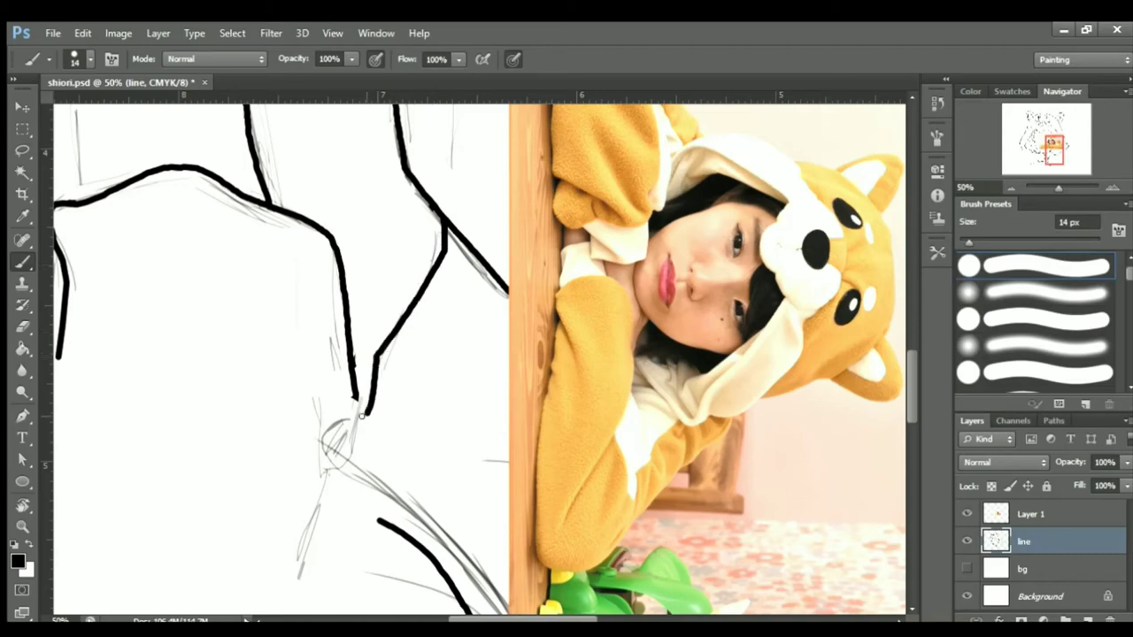
Extend the right sleeve's upper edge to the right flap and close the flap's lower end, undoing one stray stroke.
{"action": "mouse_move", "coordinate": [361, 414]}
{"action": "left_mouse_down"}
{"action": "mouse_move", "coordinate": [368, 402]}
{"action": "mouse_move", "coordinate": [383, 438]}
{"action": "left_mouse_up"}
{"action": "key", "text": "ctrl+z"}
{"action": "scroll", "coordinate": [427, 400], "scroll_direction": "down", "scroll_amount": 2}
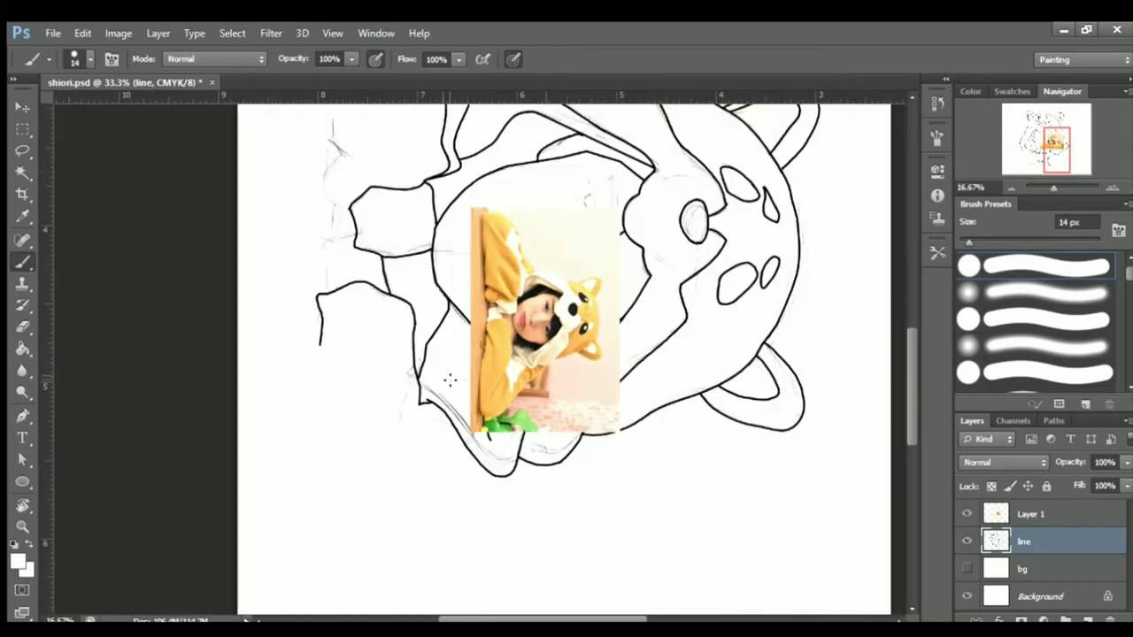
{"action": "left_click_drag", "start_coordinate": [443, 381], "coordinate": [447, 425]}
Erase the middle of the line between the chin and the right sleeve and tidy its upper end with the Brush.
{"action": "scroll", "coordinate": [445, 448], "scroll_direction": "up", "scroll_amount": 2}
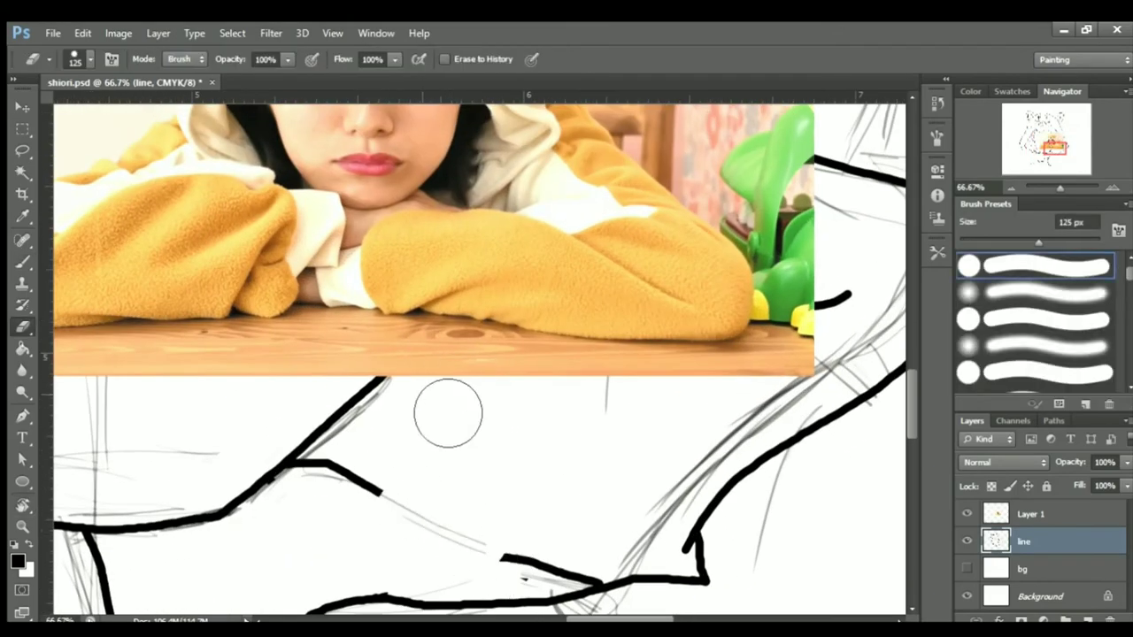
{"action": "scroll", "coordinate": [451, 489], "scroll_direction": "down", "scroll_amount": 4}
{"action": "scroll", "coordinate": [589, 474], "scroll_direction": "up", "scroll_amount": 4}
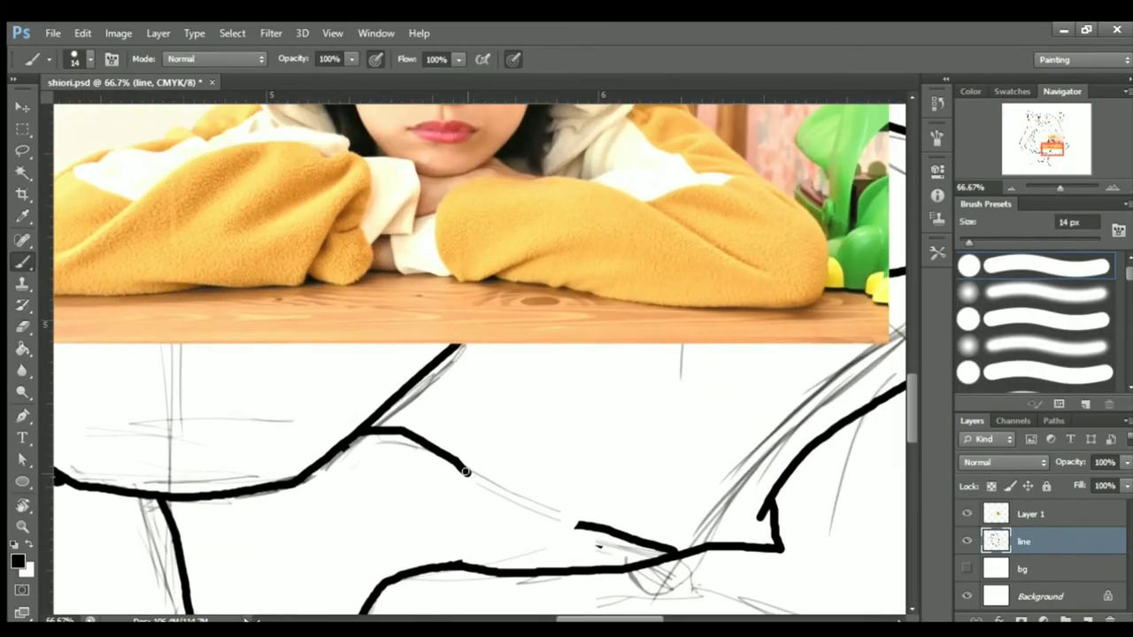
Move the reference photo back beside the hood, clear of the face.
{"action": "scroll", "coordinate": [466, 472], "scroll_direction": "down", "scroll_amount": 5}
{"action": "key", "text": "v"}
{"action": "left_click_drag", "start_coordinate": [637, 380], "coordinate": [672, 222]}
{"action": "scroll", "coordinate": [305, 290], "scroll_direction": "up", "scroll_amount": 2}
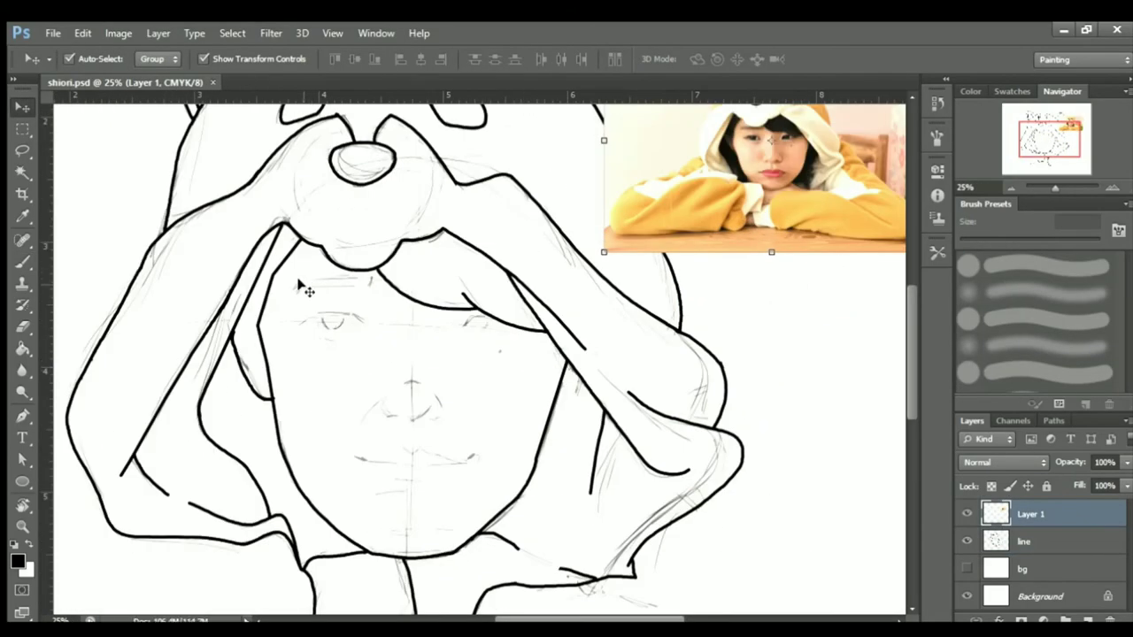
Ink the nose tip, both nostril wings and the bridge mark with a 9 px Brush.
{"action": "key", "text": "b"}
{"action": "scroll", "coordinate": [403, 376], "scroll_direction": "up", "scroll_amount": 1}
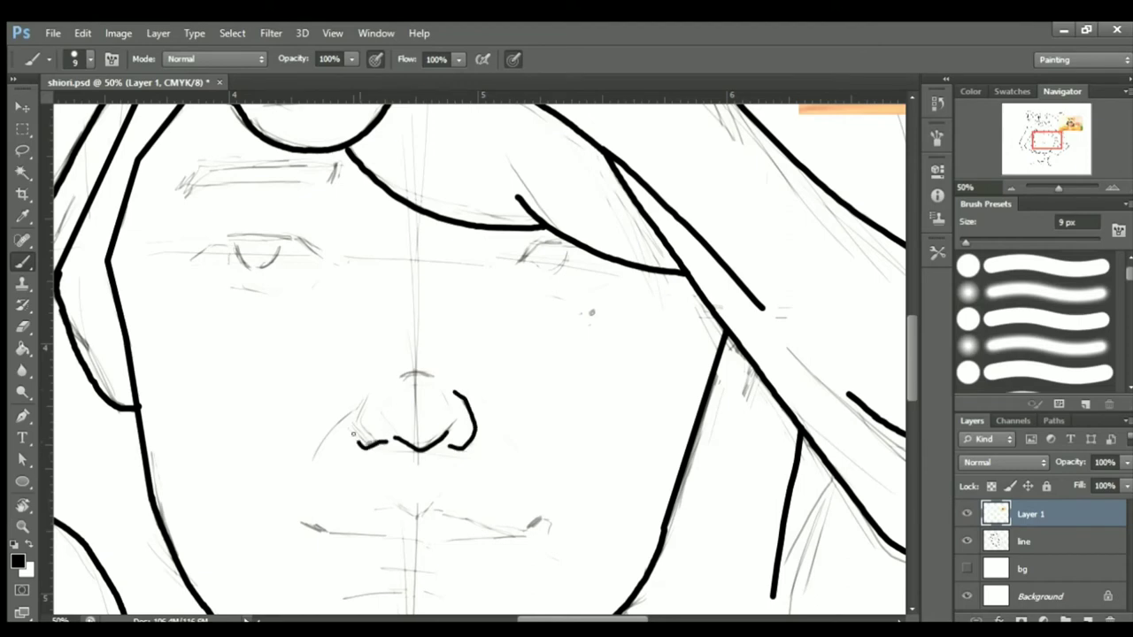
{"action": "left_click_drag", "start_coordinate": [435, 385], "coordinate": [585, 482]}
Ink the left eyebrow as a closed narrow outline, undoing and redrawing the first attempts.
{"action": "left_click_drag", "start_coordinate": [485, 260], "coordinate": [482, 275]}
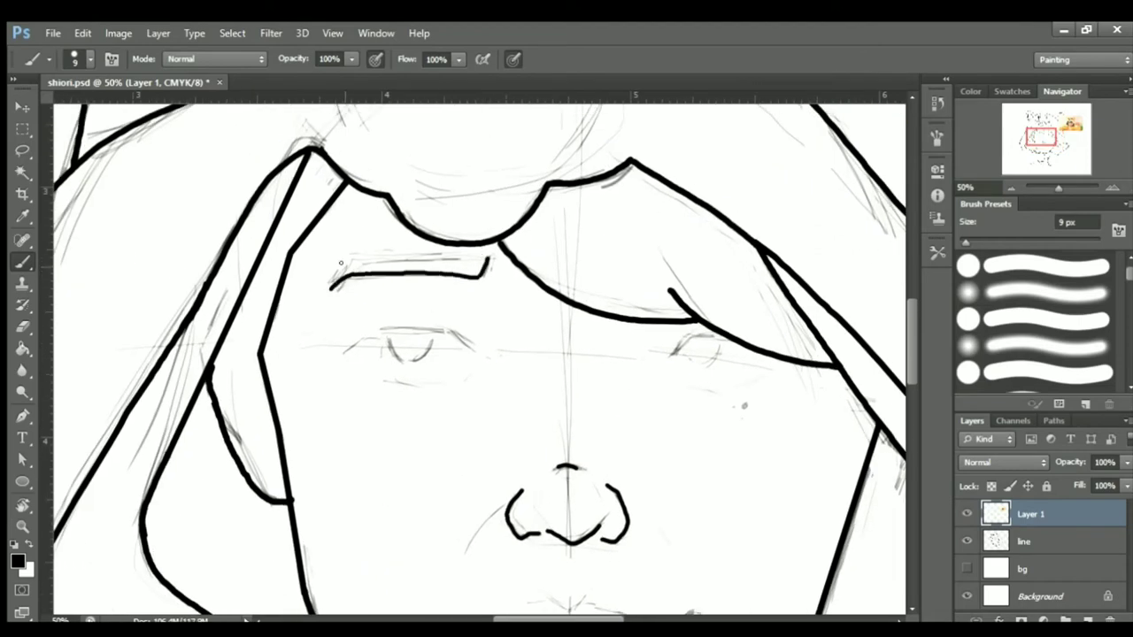
{"action": "key", "text": "ctrl+z"}
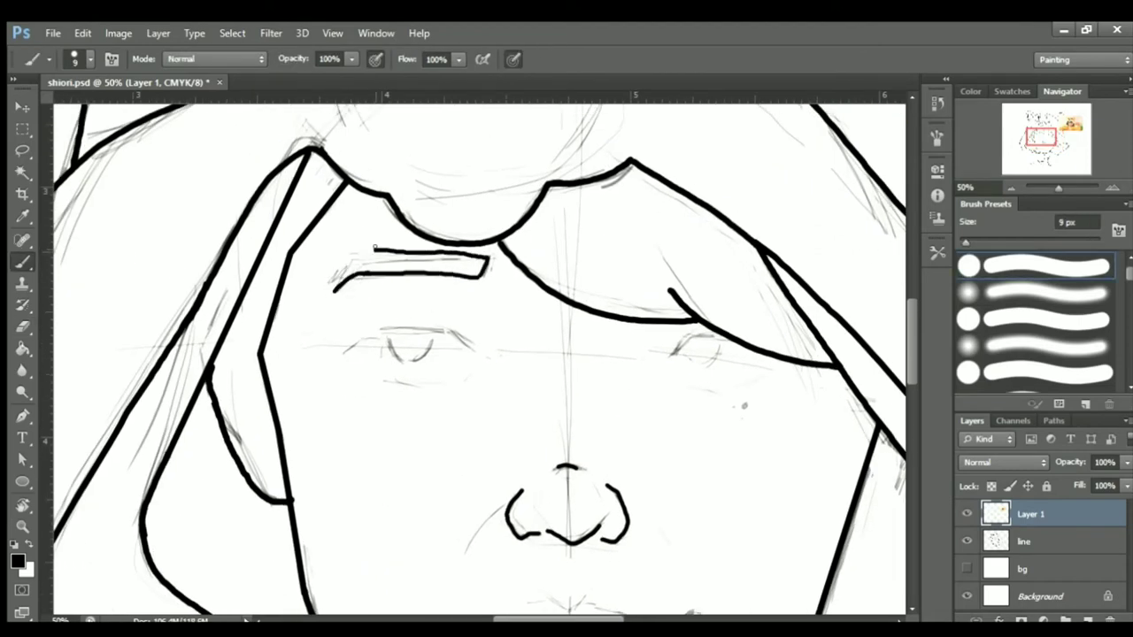
{"action": "key", "text": "ctrl+z"}
{"action": "key", "text": "e"}
{"action": "key", "text": "b"}
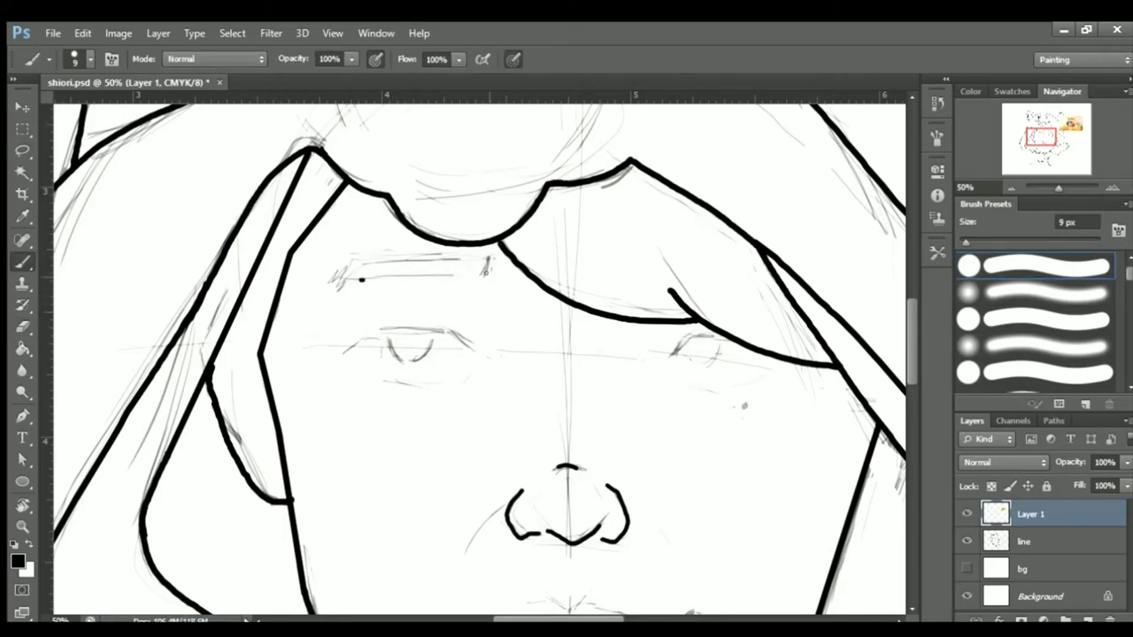
{"action": "scroll", "coordinate": [381, 353], "scroll_direction": "up", "scroll_amount": 1}
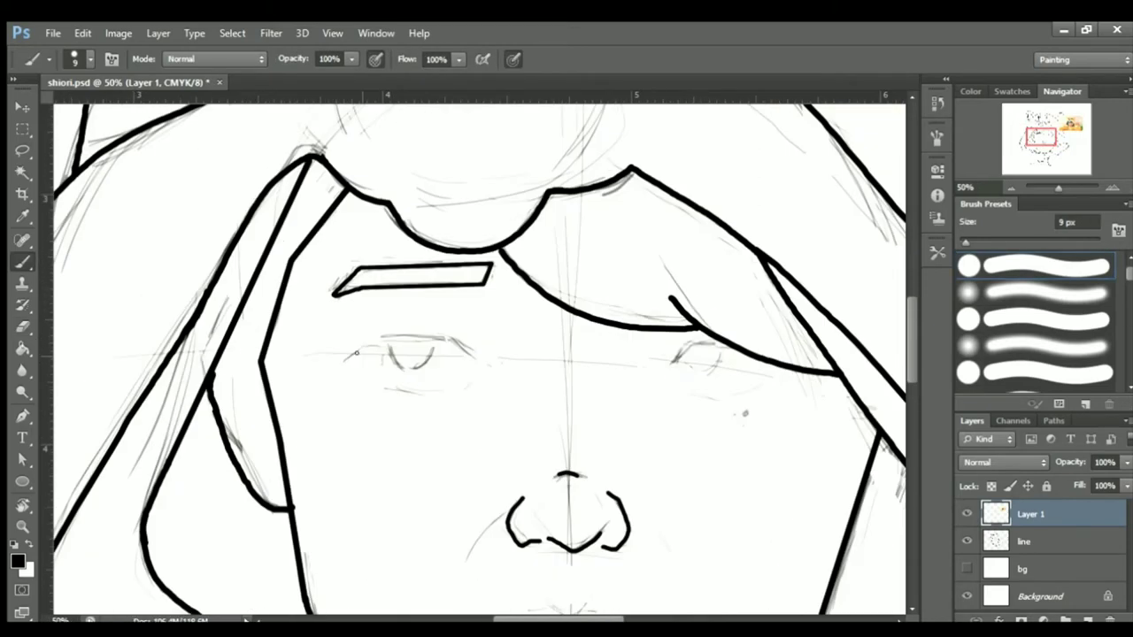
Ink the left eye's upper lid as one long arched line over the sketch, erasing stray ends.
{"action": "key", "text": "e"}
{"action": "mouse_move", "coordinate": [451, 350]}
{"action": "left_mouse_down"}
{"action": "mouse_move", "coordinate": [512, 379]}
{"action": "mouse_move", "coordinate": [451, 356]}
{"action": "left_mouse_up"}
{"action": "key", "text": "ctrl+plus"}
{"action": "key", "text": "ctrl+plus"}
{"action": "key", "text": "ctrl+plus"}
{"action": "key", "text": "ctrl+minus"}
{"action": "key", "text": "ctrl+minus"}
{"action": "key", "text": "ctrl+minus"}
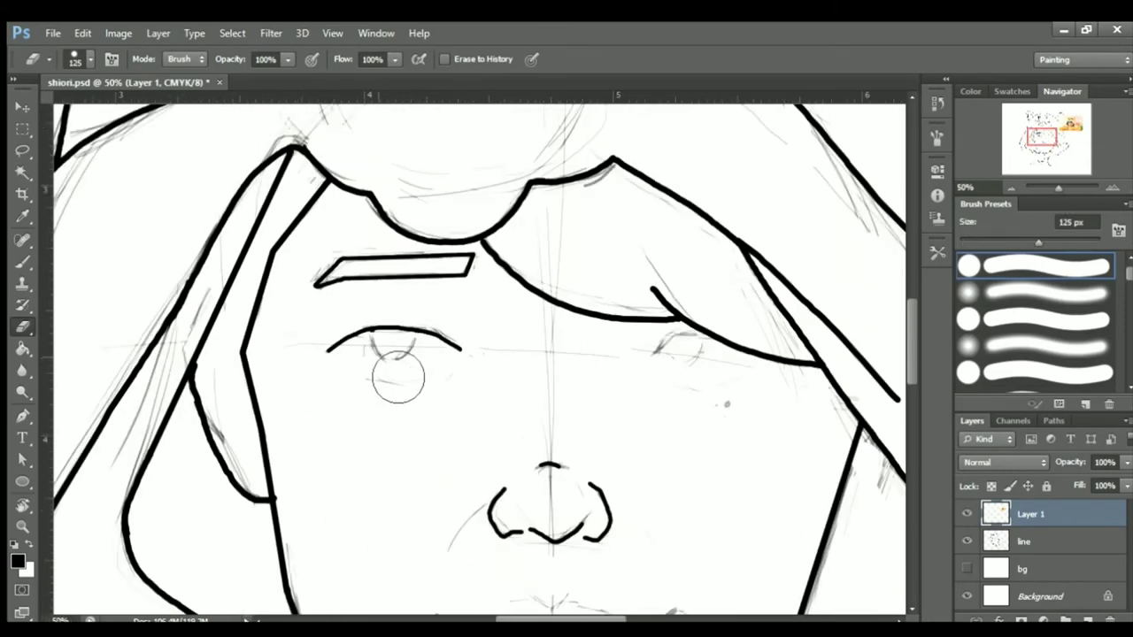
Ink the left eye's iris as a rounded U hanging from the upper lid with the 9 px Brush.
{"action": "key", "text": "b"}
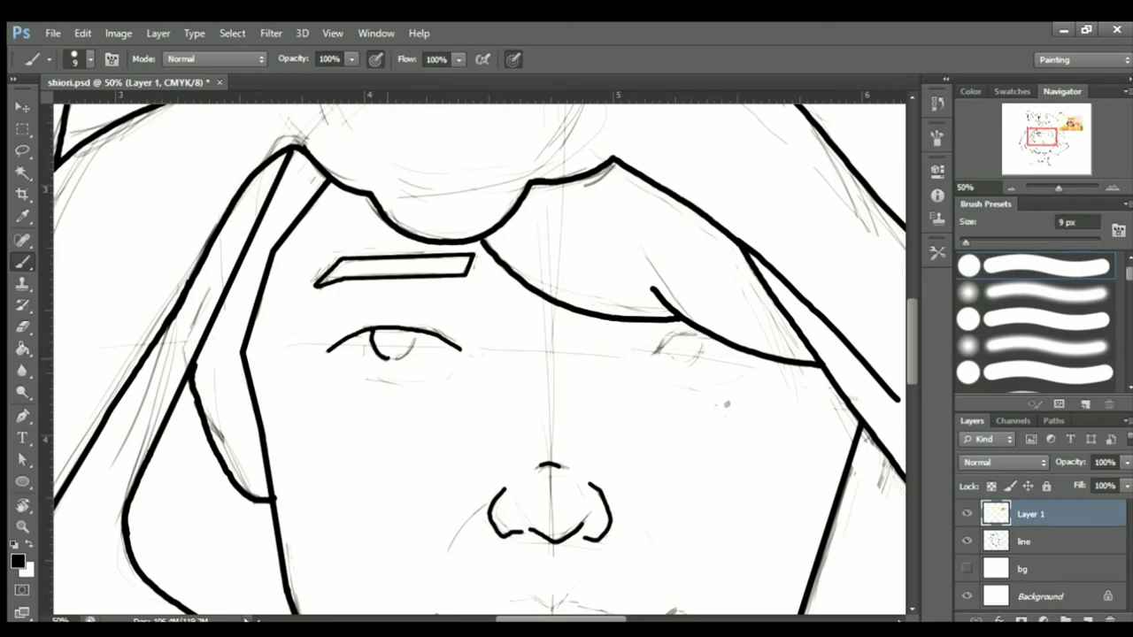
{"action": "key", "text": "ctrl+plus"}
{"action": "left_click_drag", "start_coordinate": [409, 342], "coordinate": [383, 365]}
{"action": "key", "text": "ctrl+z"}
Ink the right eye's upper lid up to the fringe line and its rounded iris beneath.
{"action": "left_click_drag", "start_coordinate": [631, 340], "coordinate": [690, 309]}
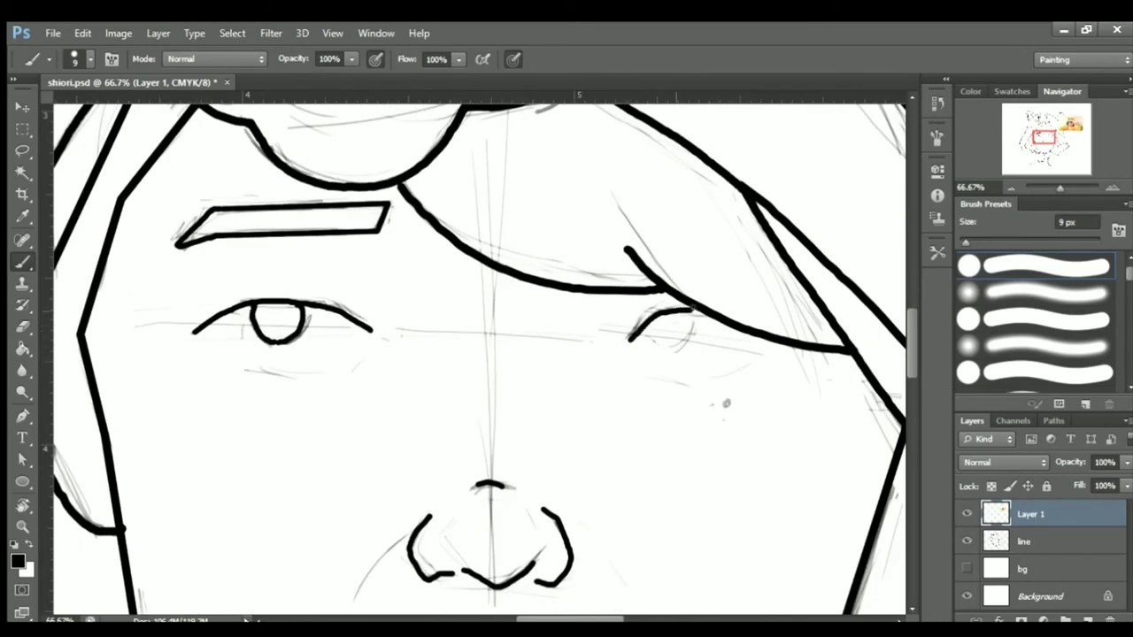
{"action": "scroll", "coordinate": [670, 344], "scroll_direction": "down", "scroll_amount": 1}
{"action": "scroll", "coordinate": [519, 430], "scroll_direction": "up", "scroll_amount": 1}
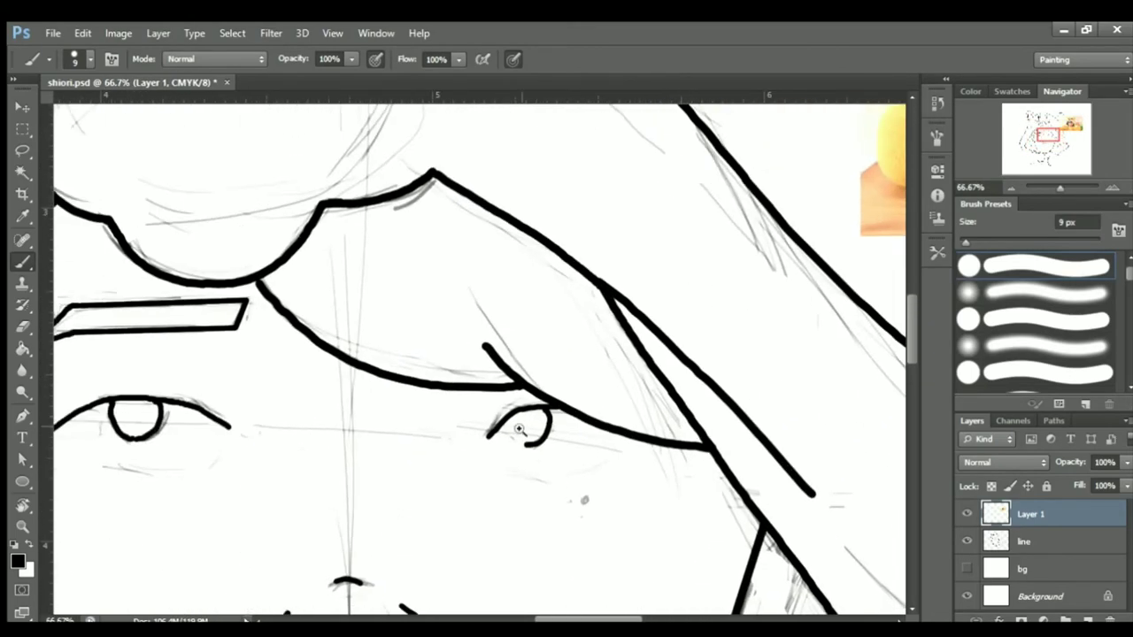
{"action": "scroll", "coordinate": [518, 430], "scroll_direction": "down", "scroll_amount": 1}
{"action": "scroll", "coordinate": [550, 434], "scroll_direction": "up", "scroll_amount": 2}
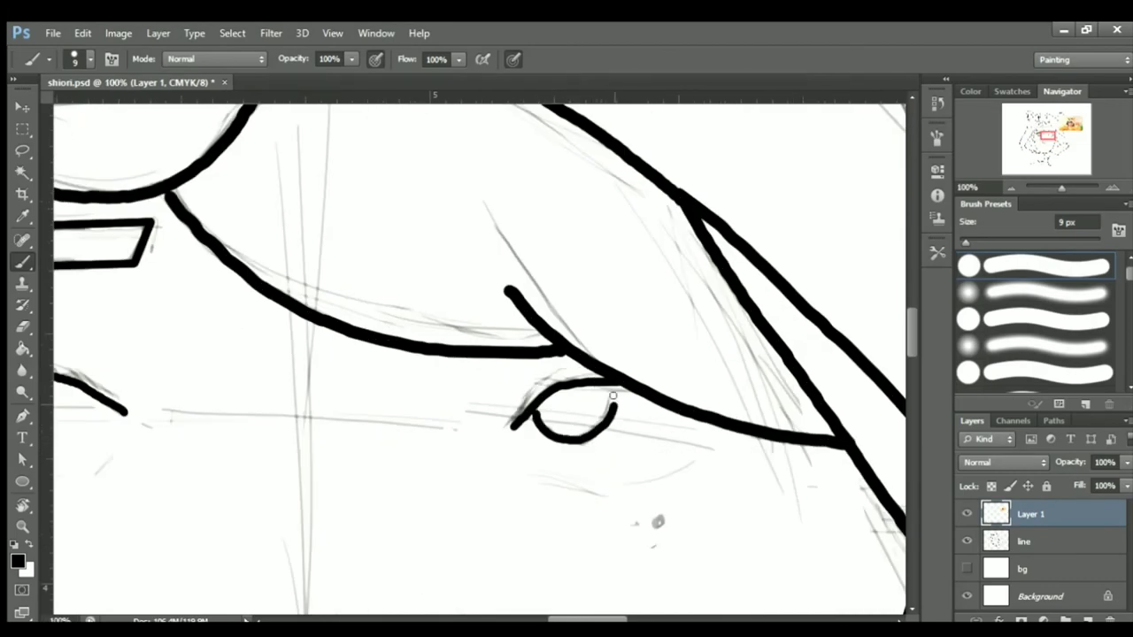
{"action": "scroll", "coordinate": [575, 434], "scroll_direction": "down", "scroll_amount": 2}
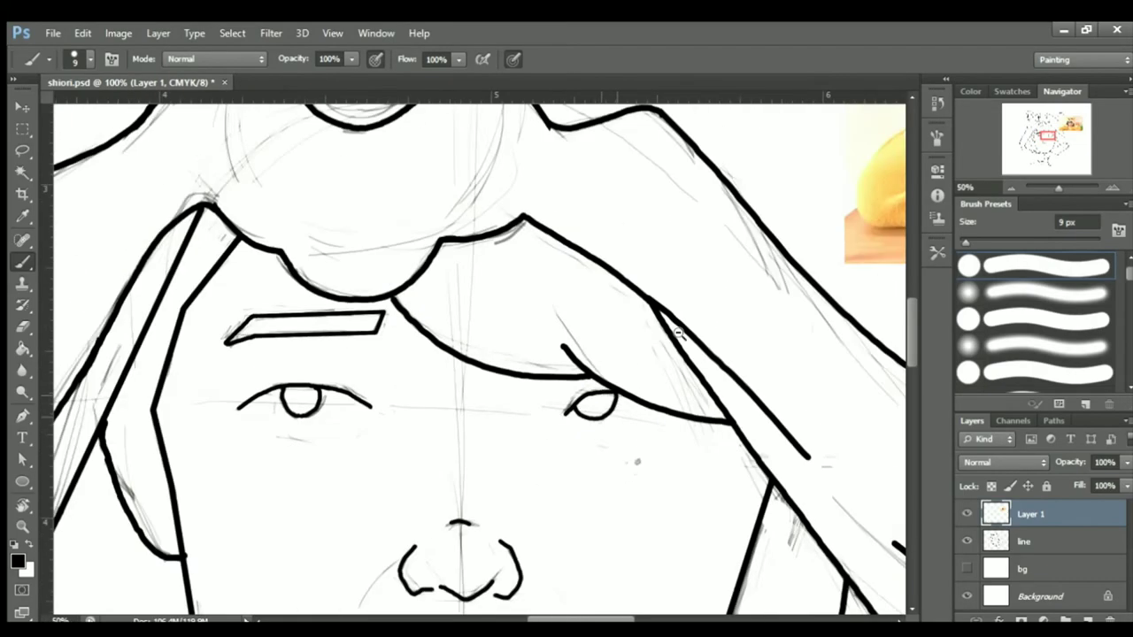
Check the two inked eyes against the reference photo, also with the canvas mirrored.
{"action": "scroll", "coordinate": [531, 367], "scroll_direction": "up", "scroll_amount": 1}
{"action": "scroll", "coordinate": [531, 366], "scroll_direction": "down", "scroll_amount": 1}
{"action": "scroll", "coordinate": [459, 369], "scroll_direction": "up", "scroll_amount": 1}
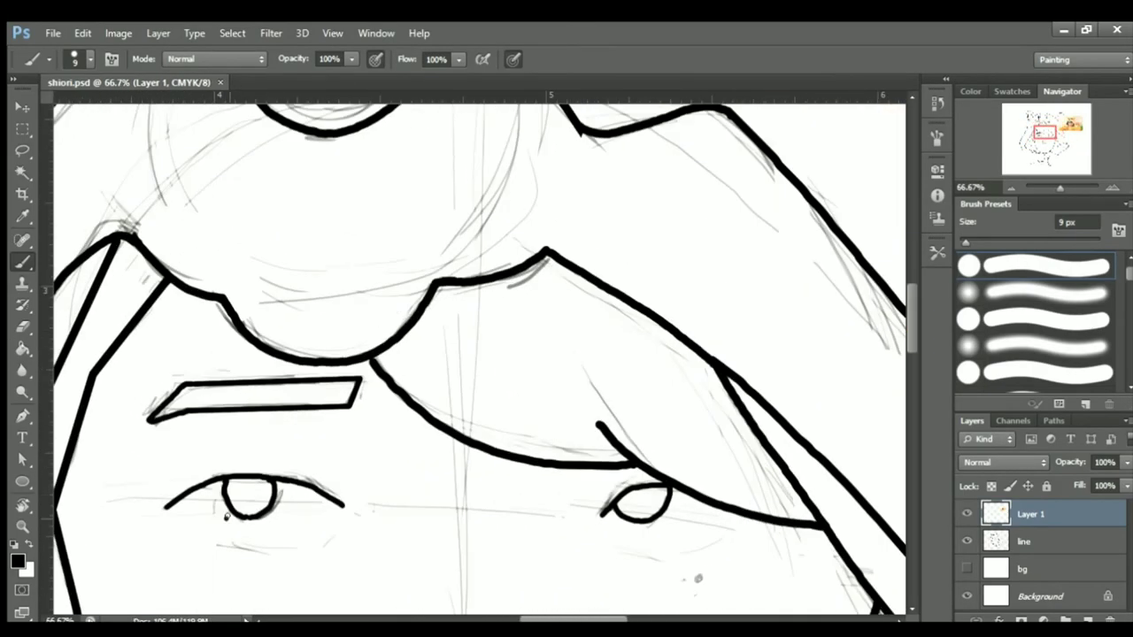
{"action": "scroll", "coordinate": [443, 371], "scroll_direction": "down", "scroll_amount": 2}
{"action": "scroll", "coordinate": [425, 398], "scroll_direction": "down", "scroll_amount": 1}
{"action": "scroll", "coordinate": [393, 428], "scroll_direction": "down", "scroll_amount": 2}
{"action": "scroll", "coordinate": [393, 428], "scroll_direction": "up", "scroll_amount": 2}
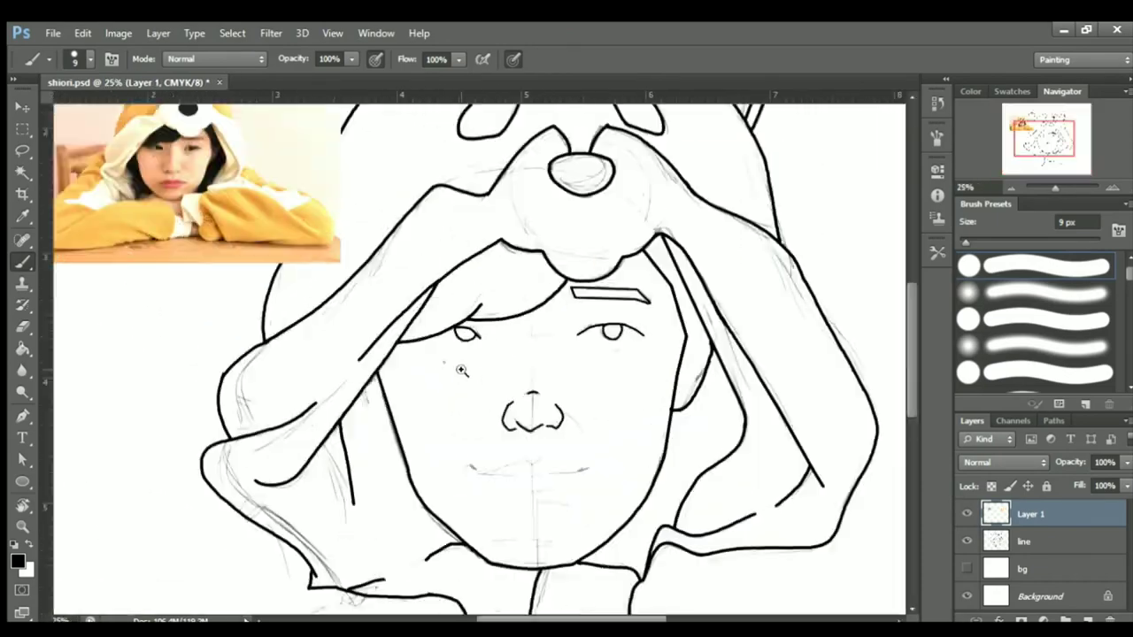
{"action": "scroll", "coordinate": [463, 357], "scroll_direction": "up", "scroll_amount": 1}
{"action": "scroll", "coordinate": [463, 357], "scroll_direction": "up", "scroll_amount": 1}
{"action": "scroll", "coordinate": [549, 336], "scroll_direction": "down", "scroll_amount": 1}
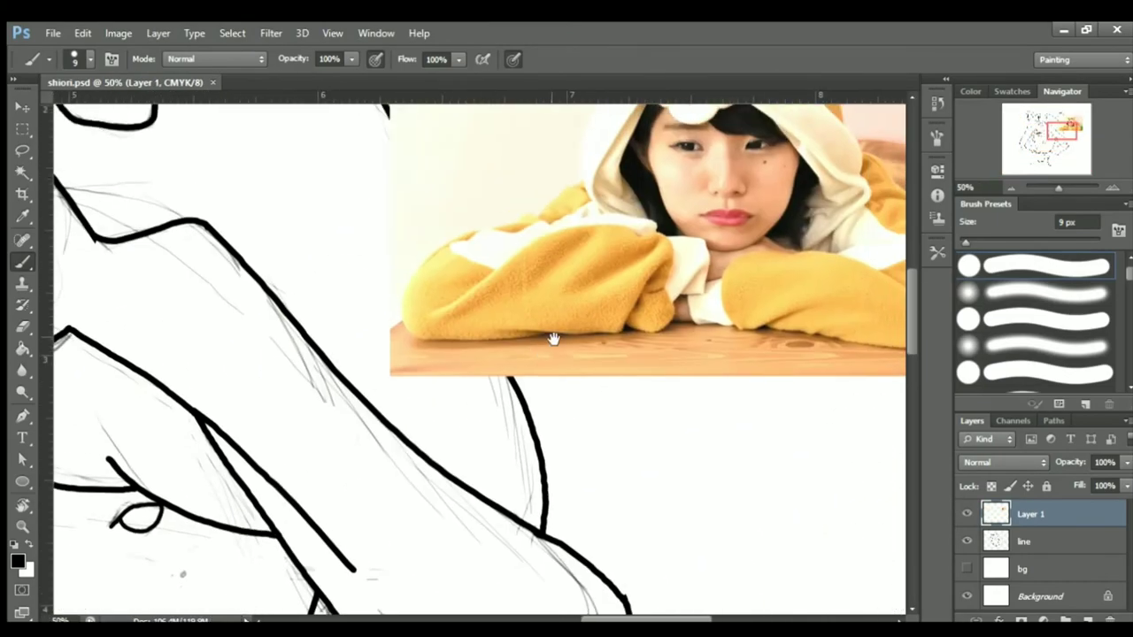
Ink the outline of both lips and a short straight mark beneath the lower lip.
{"action": "scroll", "coordinate": [469, 443], "scroll_direction": "up", "scroll_amount": 1}
{"action": "scroll", "coordinate": [469, 443], "scroll_direction": "up", "scroll_amount": 1}
{"action": "left_click_drag", "start_coordinate": [483, 434], "coordinate": [320, 417]}
{"action": "scroll", "coordinate": [462, 469], "scroll_direction": "down", "scroll_amount": 1}
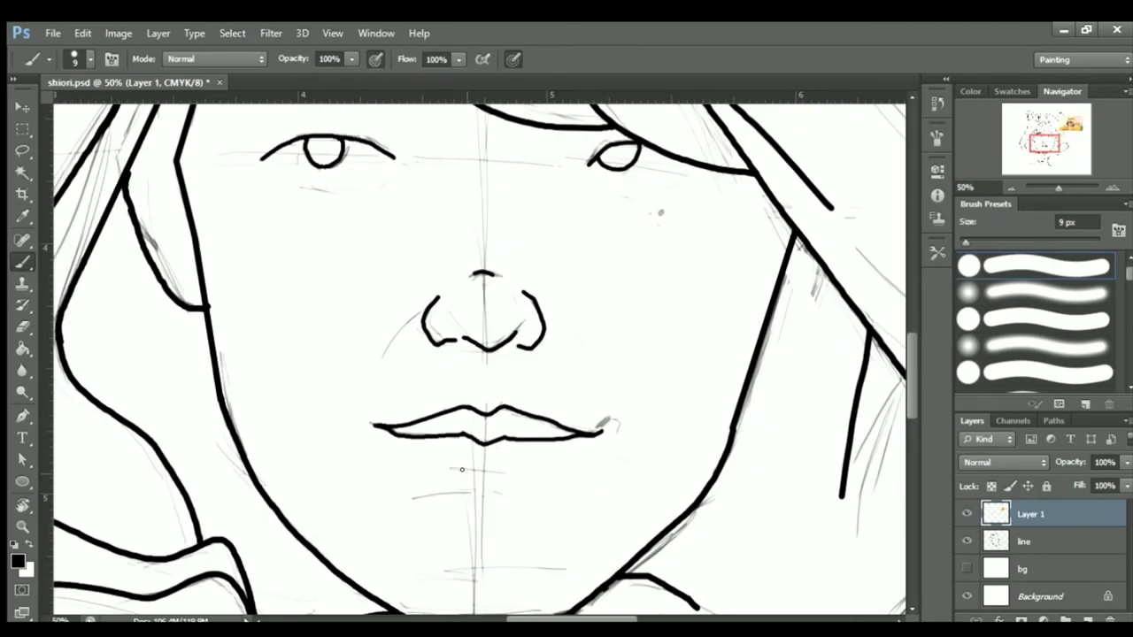
{"action": "left_click", "coordinate": [505, 473], "text": "shift"}
Ink the curved crease running from the left nostril wing down towards the mouth corner.
{"action": "scroll", "coordinate": [493, 470], "scroll_direction": "down", "scroll_amount": 1}
{"action": "scroll", "coordinate": [496, 461], "scroll_direction": "down", "scroll_amount": 1}
{"action": "scroll", "coordinate": [452, 414], "scroll_direction": "up", "scroll_amount": 2}
{"action": "left_click_drag", "start_coordinate": [438, 299], "coordinate": [372, 363]}
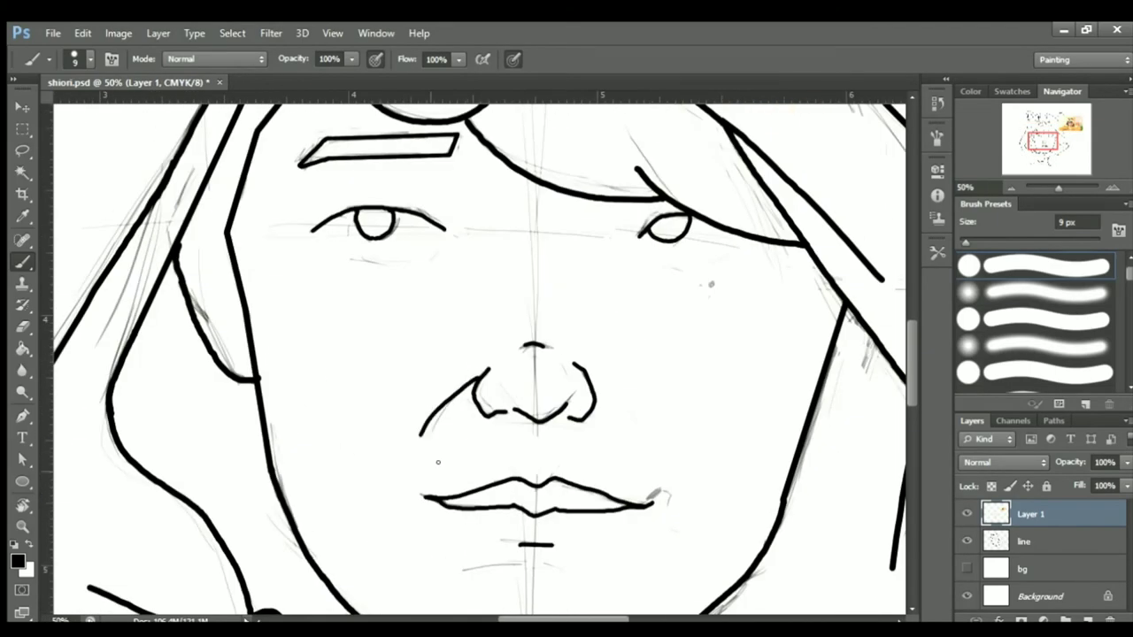
Separate the inked facial features from Layer 1 and merge them into the line layer, then lock Layer 1.
{"action": "scroll", "coordinate": [619, 380], "scroll_direction": "down", "scroll_amount": 4}
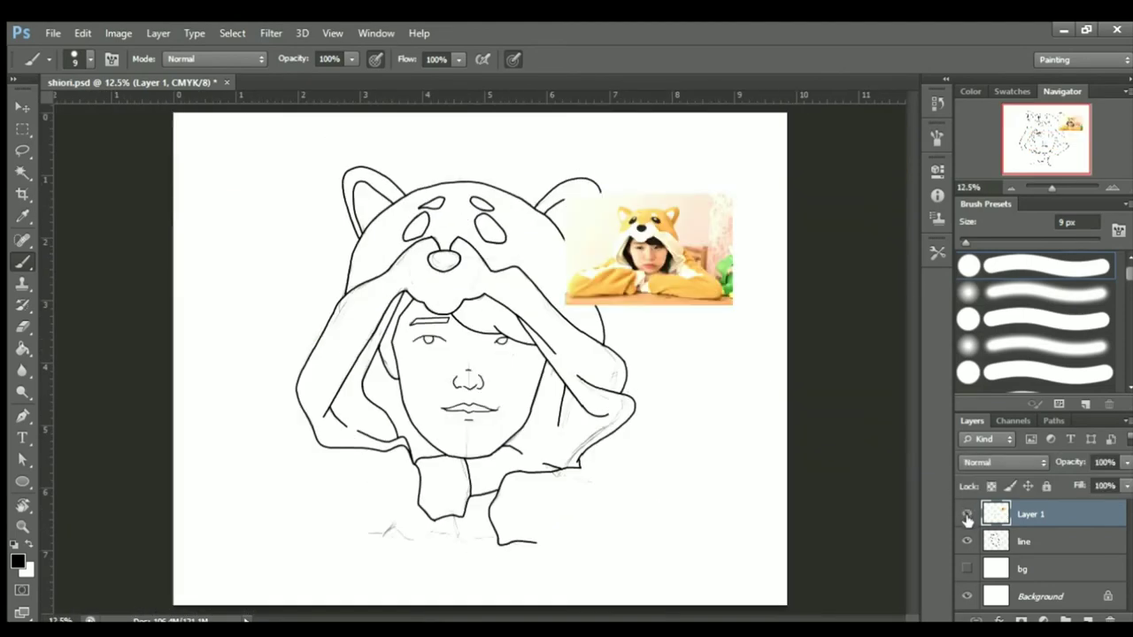
{"action": "left_click", "coordinate": [967, 540]}
{"action": "key", "text": "m"}
{"action": "left_click_drag", "start_coordinate": [384, 298], "coordinate": [537, 451]}
{"action": "key", "text": "ctrl+j"}
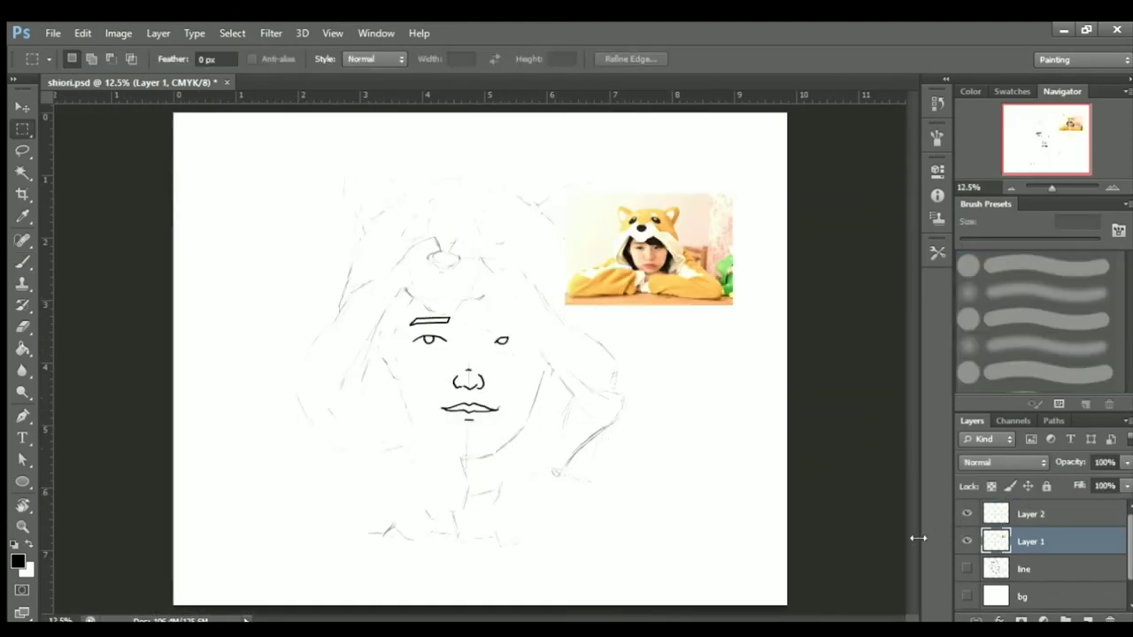
{"action": "key", "text": "e"}
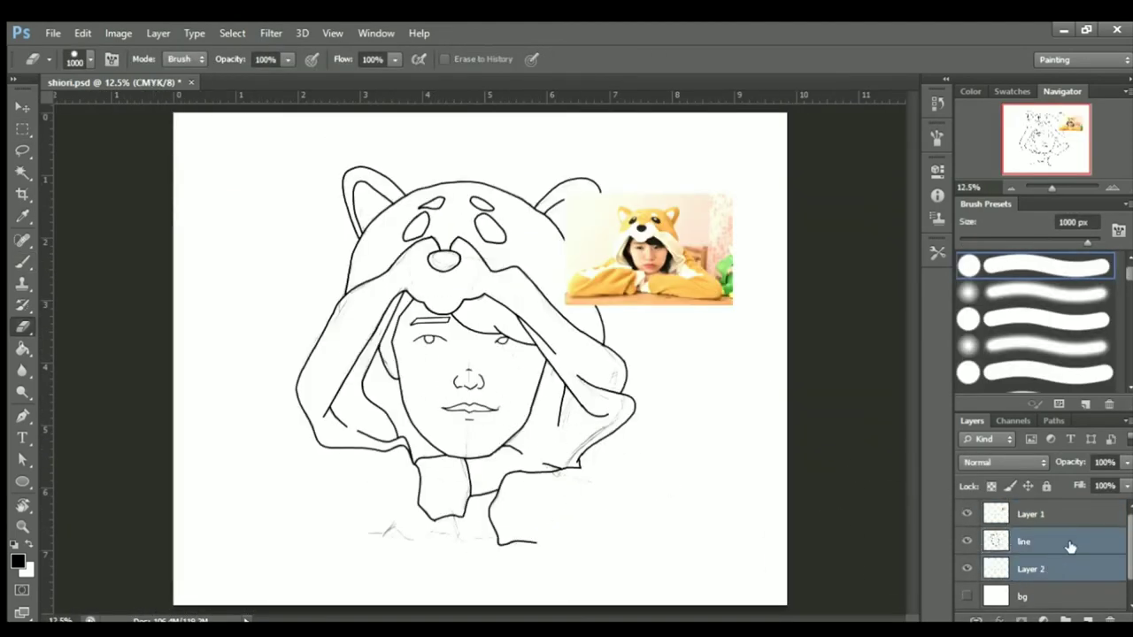
{"action": "key", "text": "ctrl+plus"}
{"action": "key", "text": "ctrl+plus"}
{"action": "key", "text": "ctrl+plus"}
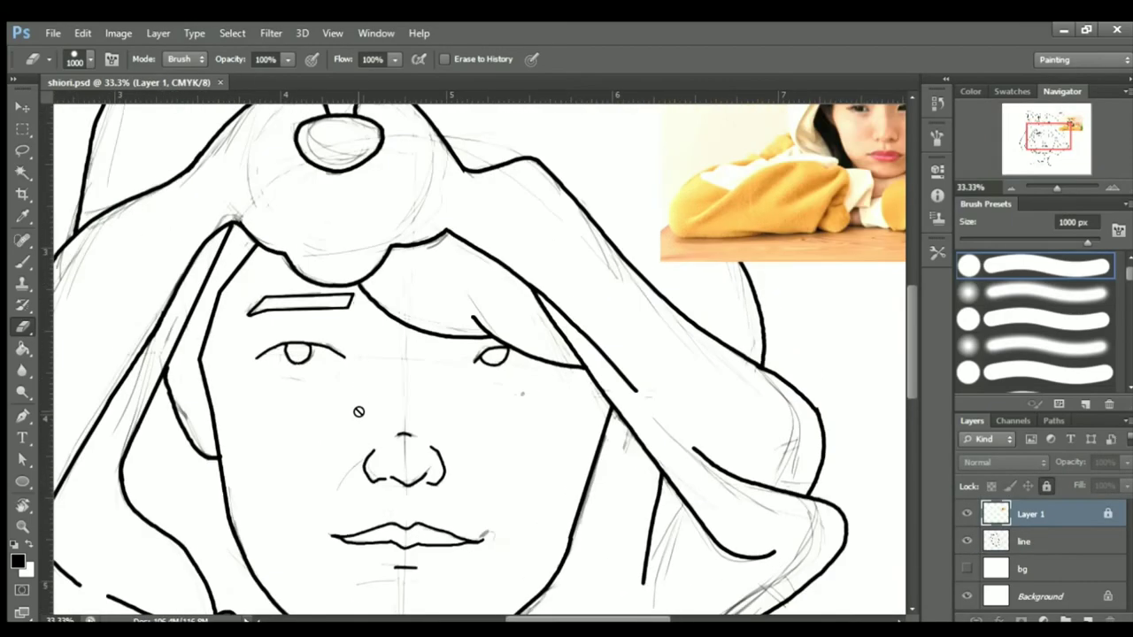
Ink the lines under both eyes and the mole below the right eye on the line layer with an 8 px Brush.
{"action": "key", "text": "b"}
{"action": "key", "text": "alt+bracketleft"}
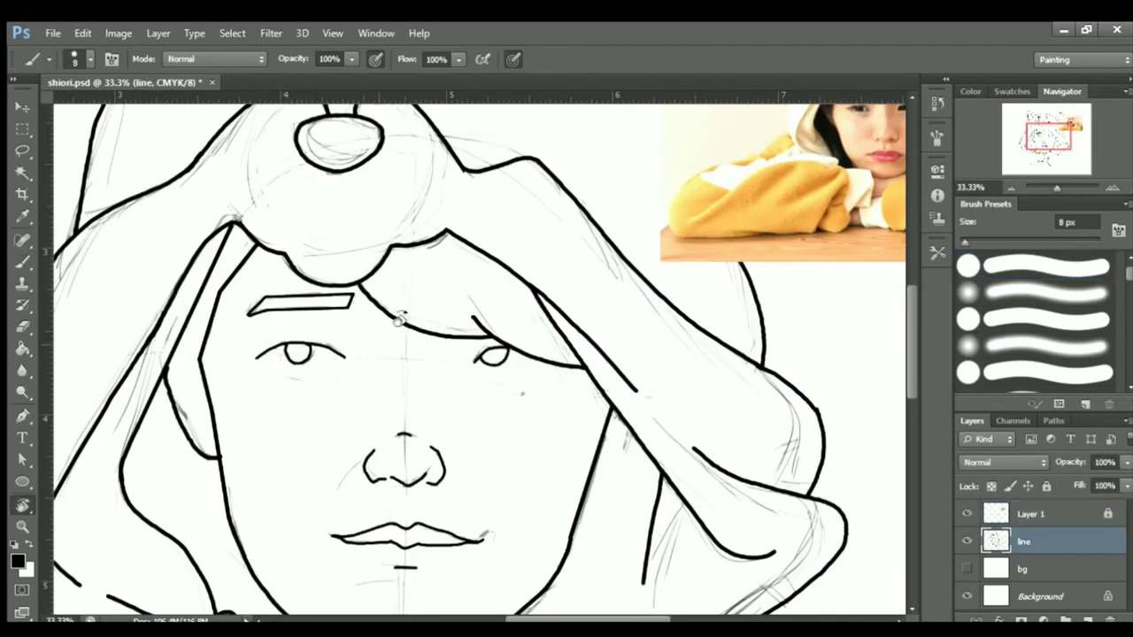
{"action": "mouse_move", "coordinate": [400, 320]}
{"action": "left_mouse_down"}
{"action": "mouse_move", "coordinate": [457, 344]}
{"action": "mouse_move", "coordinate": [496, 266]}
{"action": "left_mouse_up"}
{"action": "key", "text": "ctrl+minus"}
{"action": "key", "text": "ctrl+minus"}
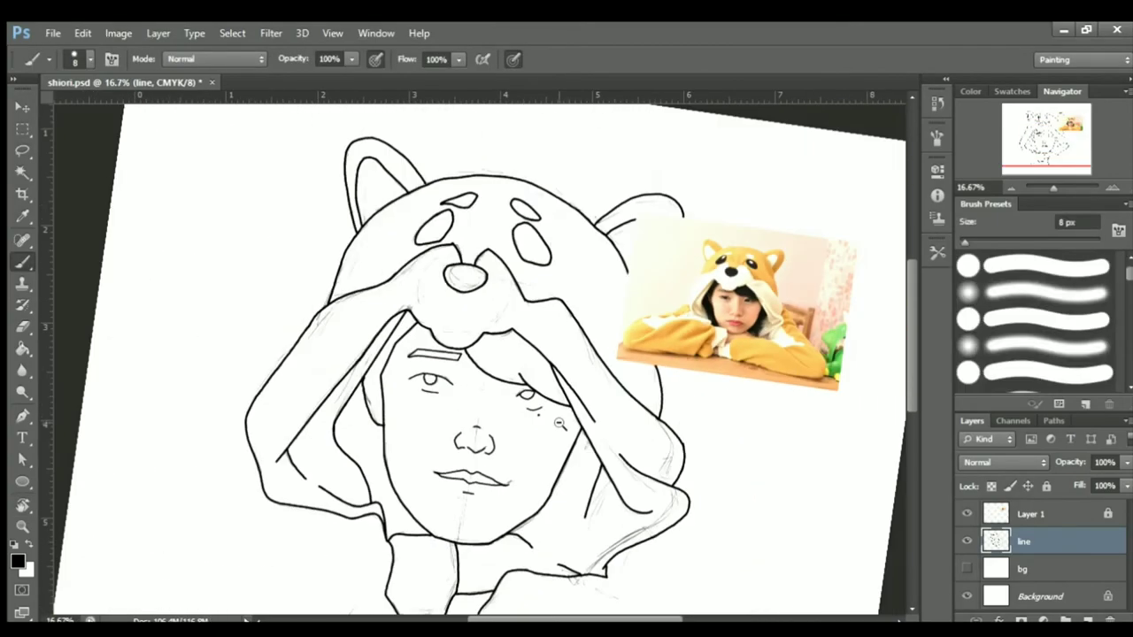
Ink the curved crease beside the right nostril wing to match the left one.
{"action": "key", "text": "ctrl+plus"}
{"action": "key", "text": "ctrl+plus"}
{"action": "key", "text": "ctrl+plus"}
{"action": "key", "text": "ctrl+plus"}
{"action": "key", "text": "ctrl+minus"}
{"action": "key", "text": "ctrl+minus"}
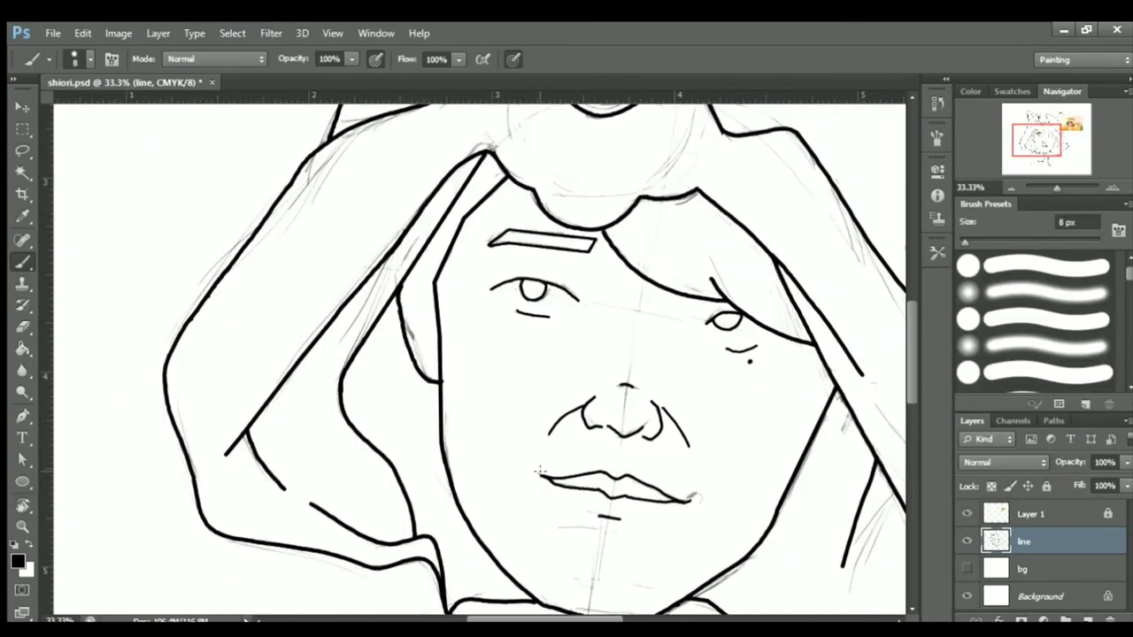
{"action": "key", "text": "ctrl+plus"}
{"action": "key", "text": "ctrl+minus"}
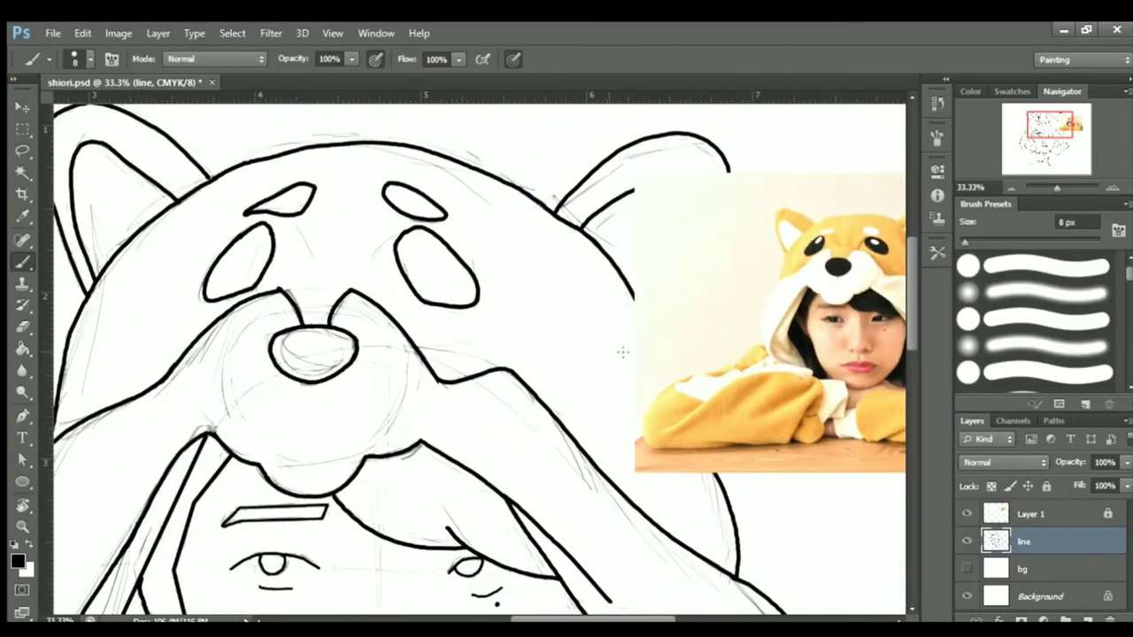
Ink the vertical line below the hood's animal nose and the short mouth line across its end, and save the document.
{"action": "key", "text": "ctrl+plus"}
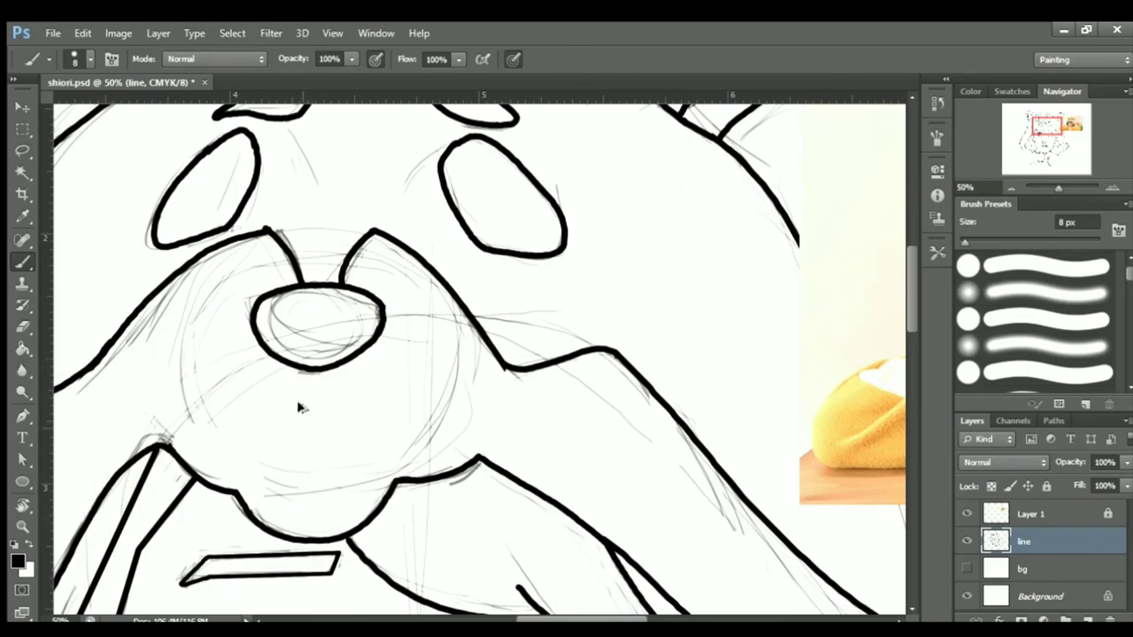
{"action": "key", "text": "ctrl+minus"}
{"action": "left_click_drag", "start_coordinate": [309, 457], "coordinate": [473, 254]}
{"action": "key", "text": "ctrl+plus"}
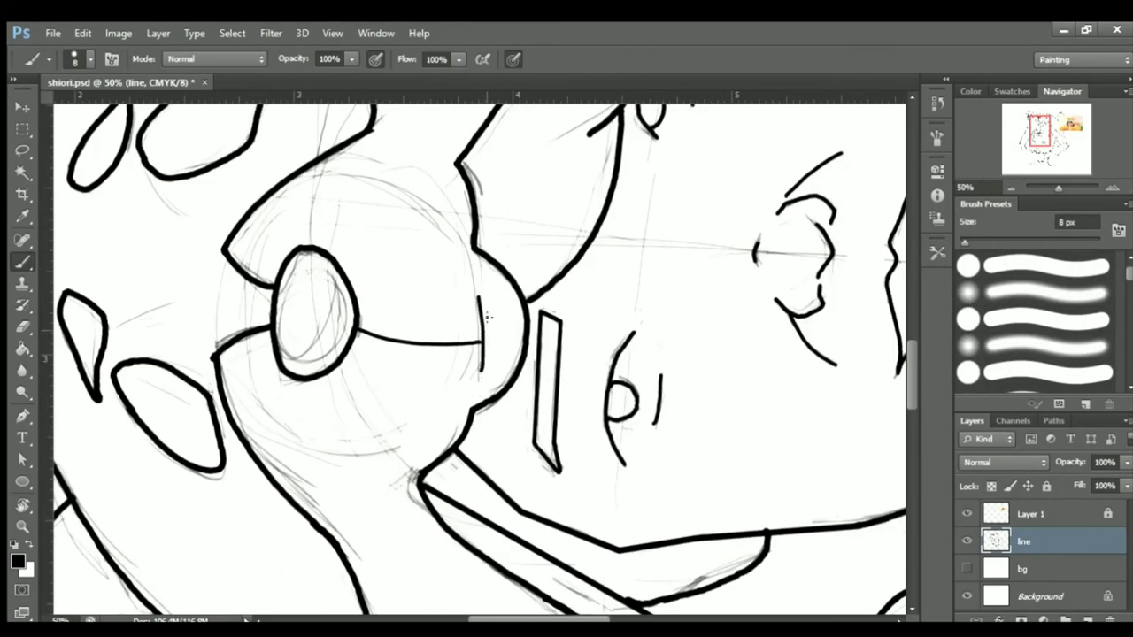
{"action": "left_click_drag", "start_coordinate": [487, 316], "coordinate": [560, 345]}
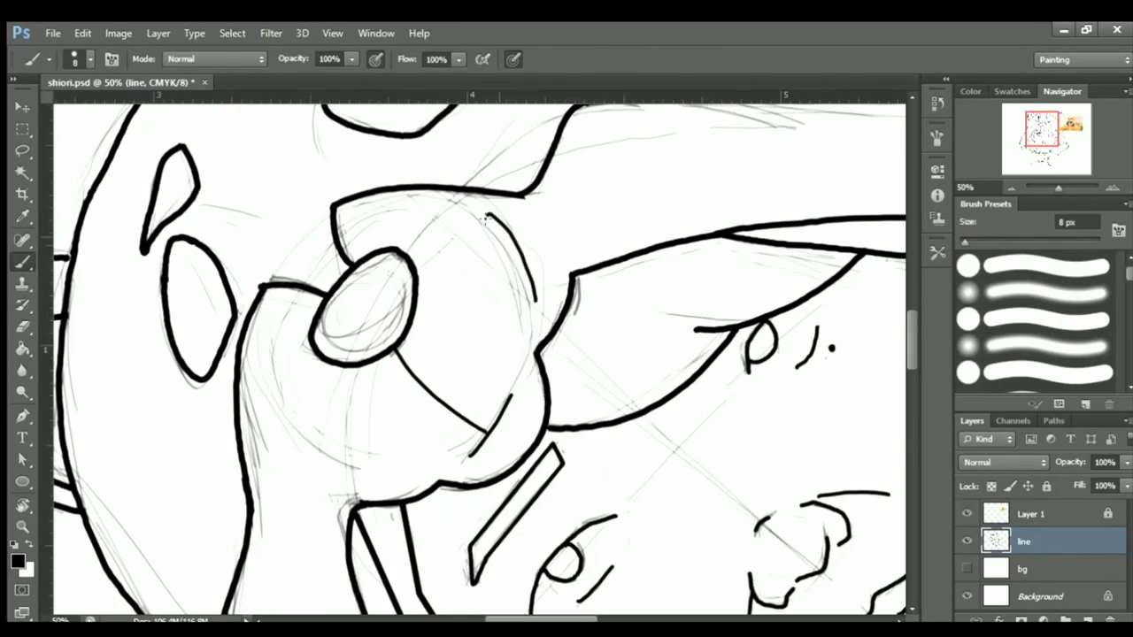
{"action": "key", "text": "ctrl+minus"}
{"action": "key", "text": "ctrl+minus"}
{"action": "left_click_drag", "start_coordinate": [533, 325], "coordinate": [455, 381]}
{"action": "key", "text": "ctrl+minus"}
{"action": "key", "text": "ctrl+minus"}
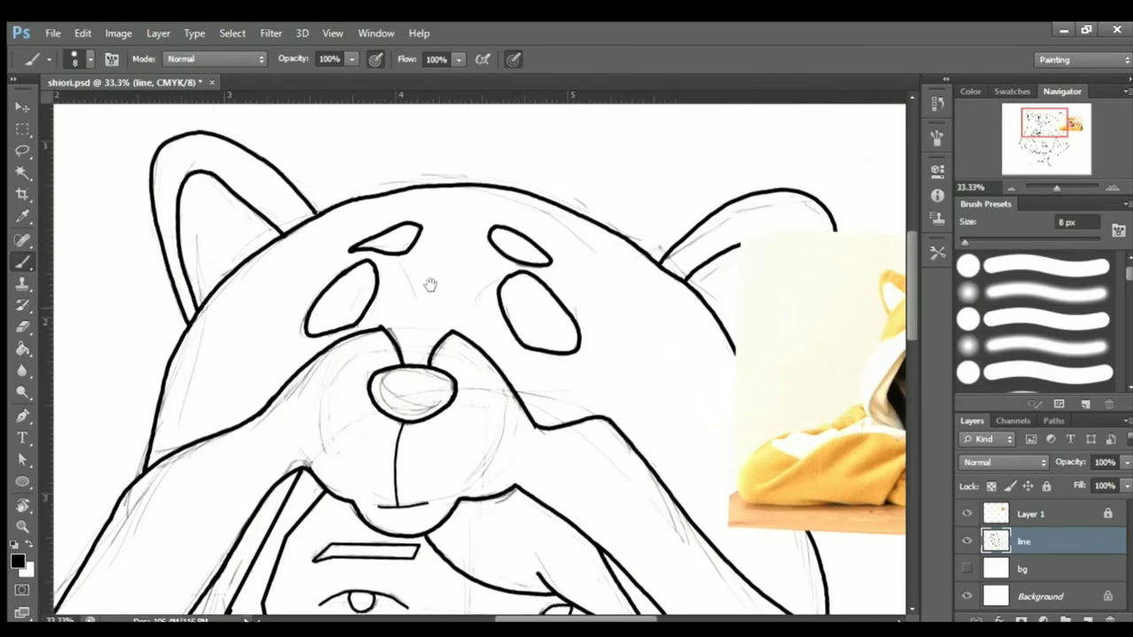
{"action": "key", "text": "ctrl+s"}
Select the bg layer and make it visible to cover the remaining sketch.
{"action": "key", "text": "ctrl+plus"}
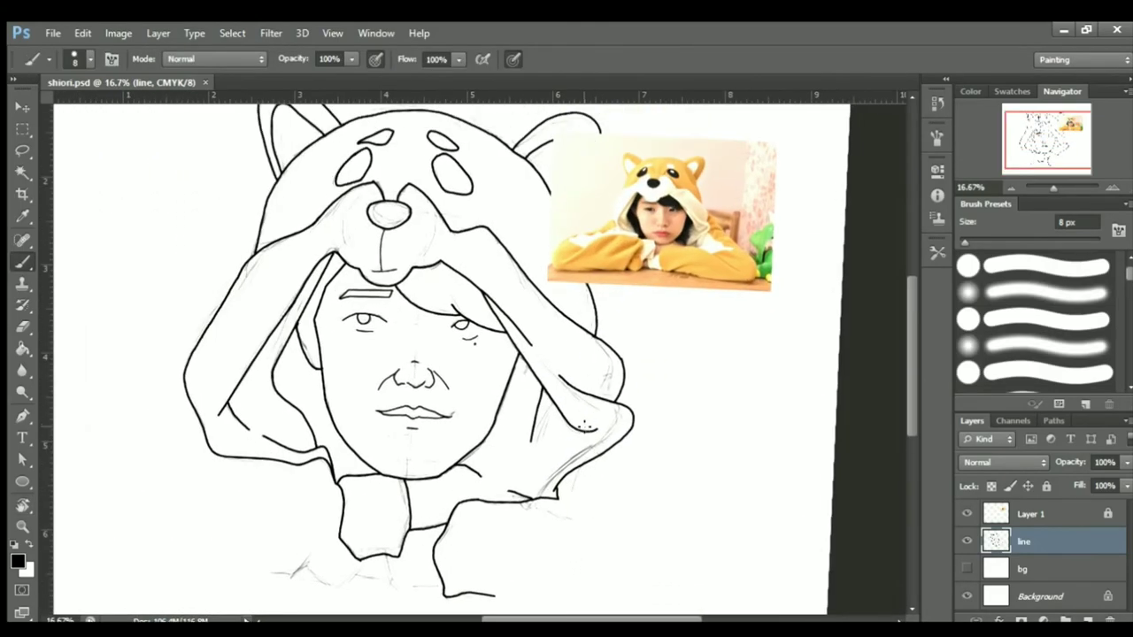
{"action": "key", "text": "ctrl+plus"}
{"action": "key", "text": "alt+bracketleft"}
{"action": "key", "text": "ctrl+minus"}
{"action": "key", "text": "ctrl+minus"}
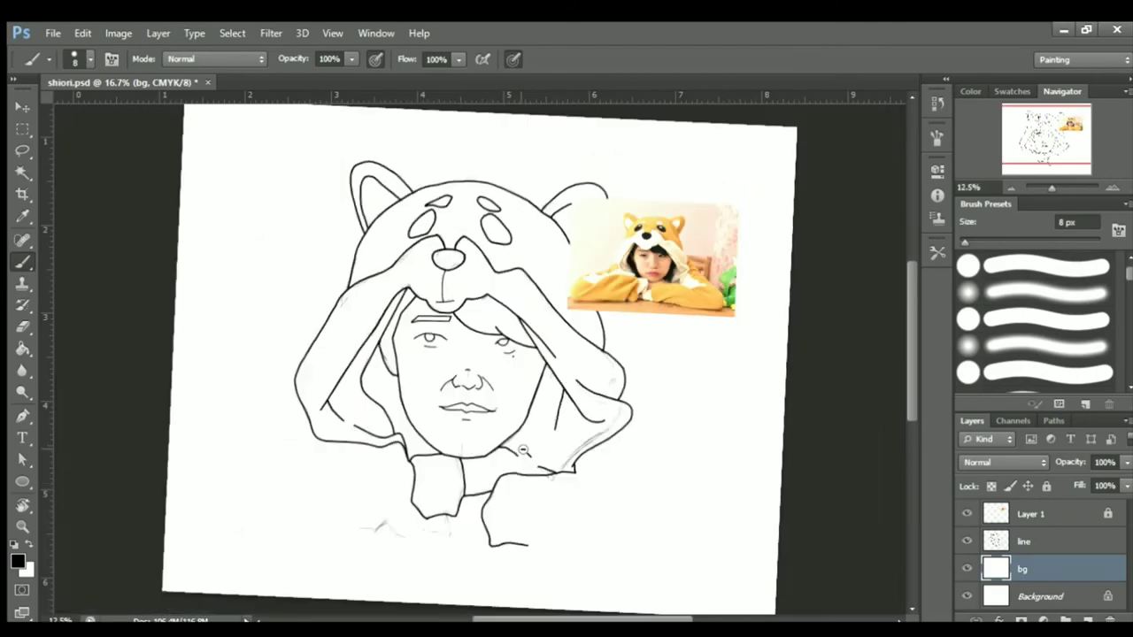
Flip the canvas horizontally with the view rotation at 0°, and add an empty layer above bg.
{"action": "key", "text": "ctrl+alt+h"}
{"action": "key", "text": "r"}
{"action": "mouse_move", "coordinate": [505, 470]}
{"action": "left_mouse_down"}
{"action": "mouse_move", "coordinate": [531, 447]}
{"action": "mouse_move", "coordinate": [528, 467]}
{"action": "left_mouse_up"}
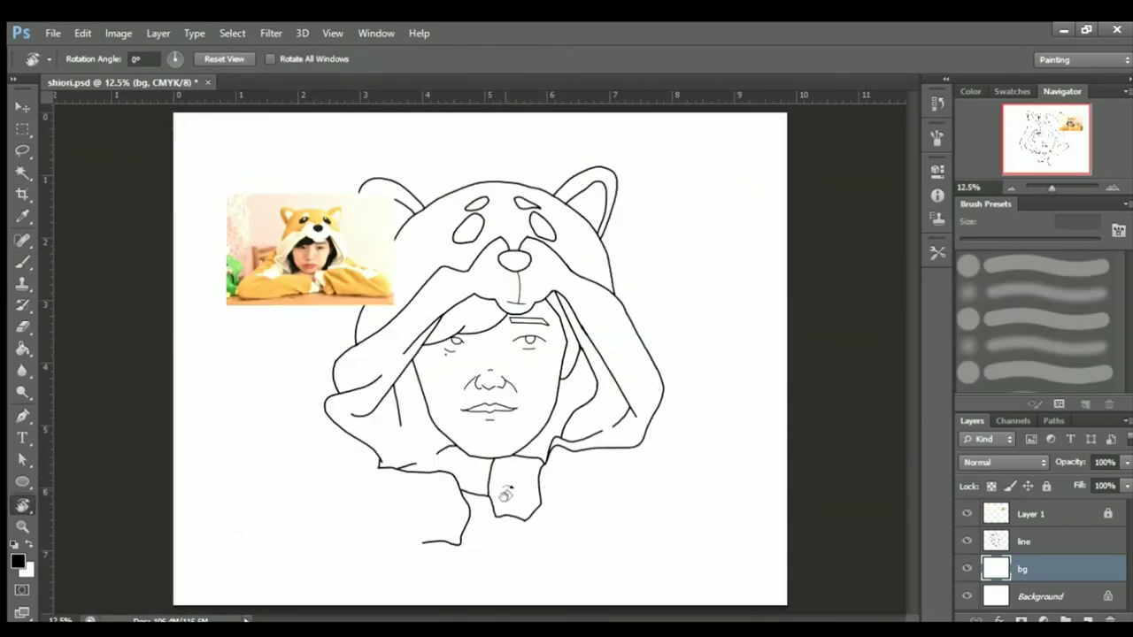
{"action": "key", "text": "ctrl+shift+alt+n"}
{"action": "scroll", "coordinate": [407, 314], "scroll_direction": "up", "scroll_amount": 2}
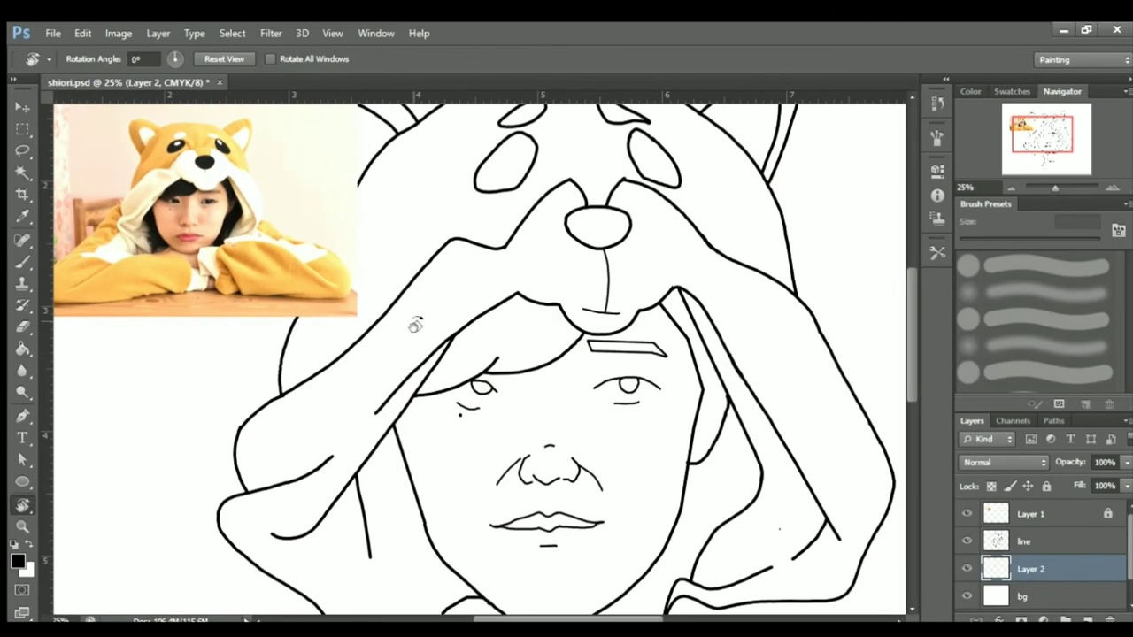
Erase the upper part of the cheek outline below the fringe on the line layer with a 100 px Eraser.
{"action": "key", "text": "alt+bracketright"}
{"action": "key", "text": "e"}
{"action": "scroll", "coordinate": [400, 449], "scroll_direction": "up", "scroll_amount": 2}
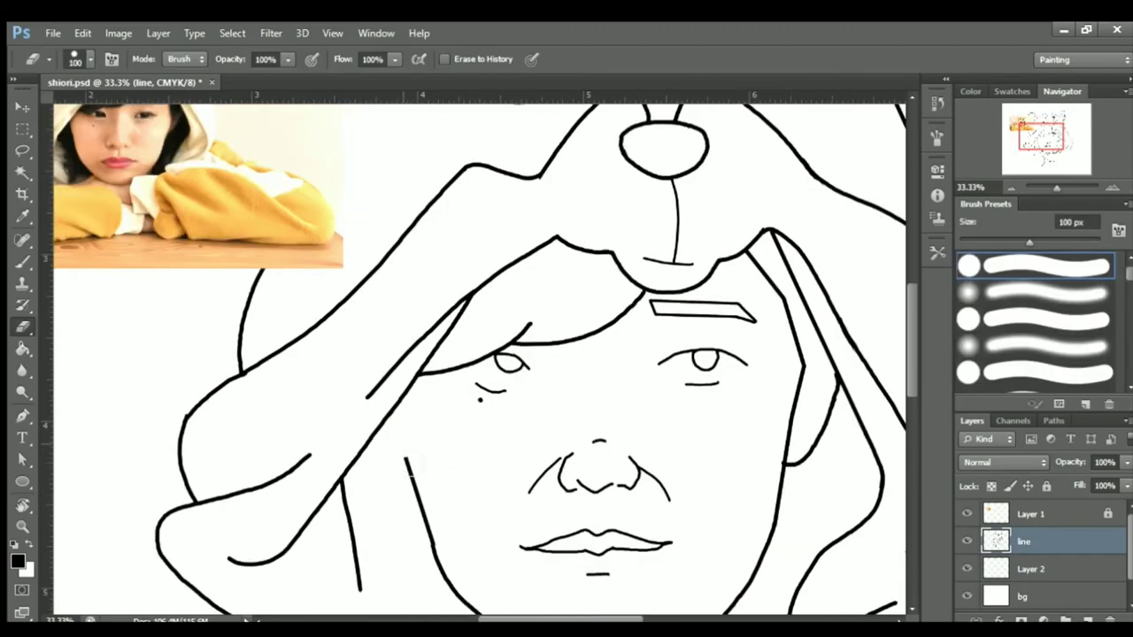
Try to redraw the erased cheek outline in a rotated view with a thin Brush.
{"action": "key", "text": "r"}
{"action": "left_click_drag", "start_coordinate": [475, 584], "coordinate": [292, 460]}
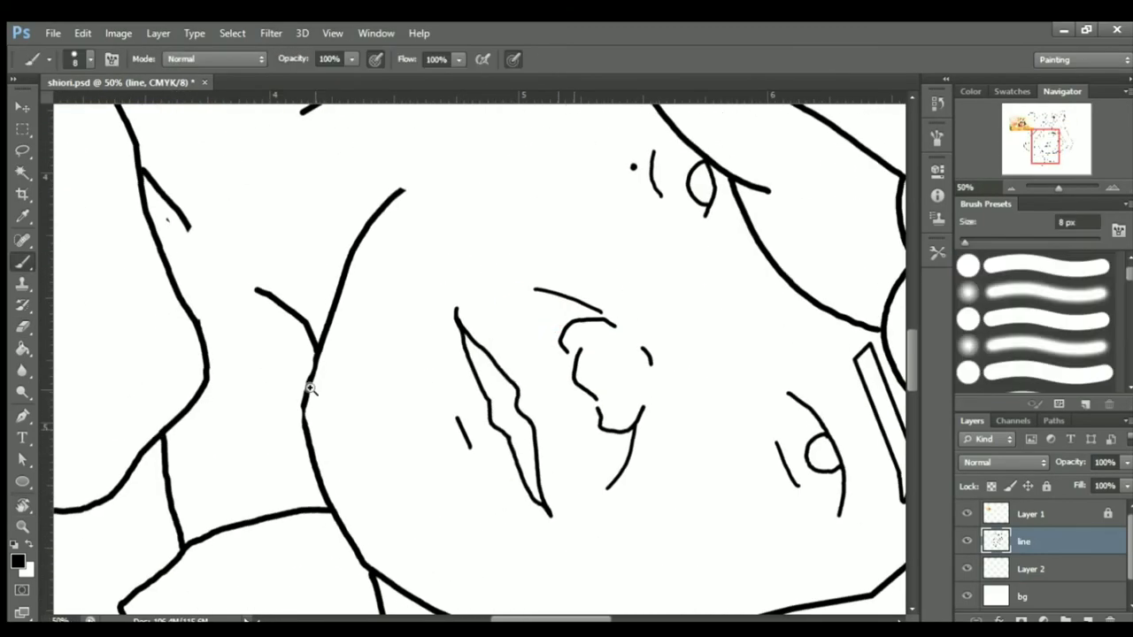
{"action": "key", "text": "b"}
{"action": "scroll", "coordinate": [309, 381], "scroll_direction": "up", "scroll_amount": 1}
{"action": "key", "text": "r"}
{"action": "key", "text": "Escape"}
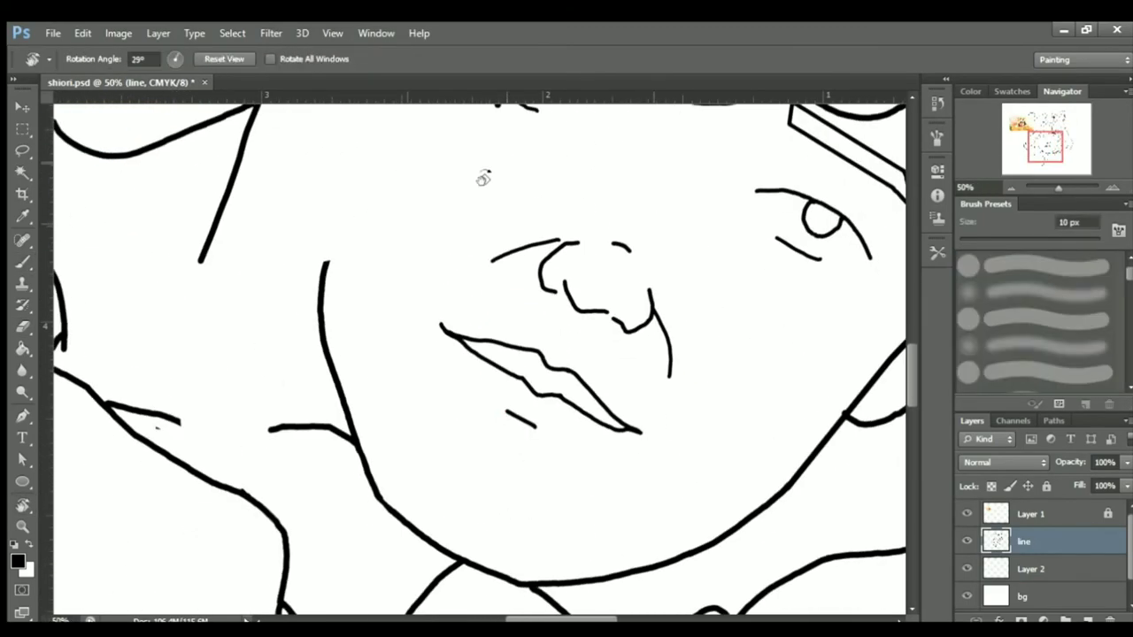
Redraw the cheek outline from the jaw up to the hood edge below the fringe with a 15 px Brush.
{"action": "key", "text": "ctrl+0"}
{"action": "scroll", "coordinate": [426, 391], "scroll_direction": "up", "scroll_amount": 2}
{"action": "key", "text": "b"}
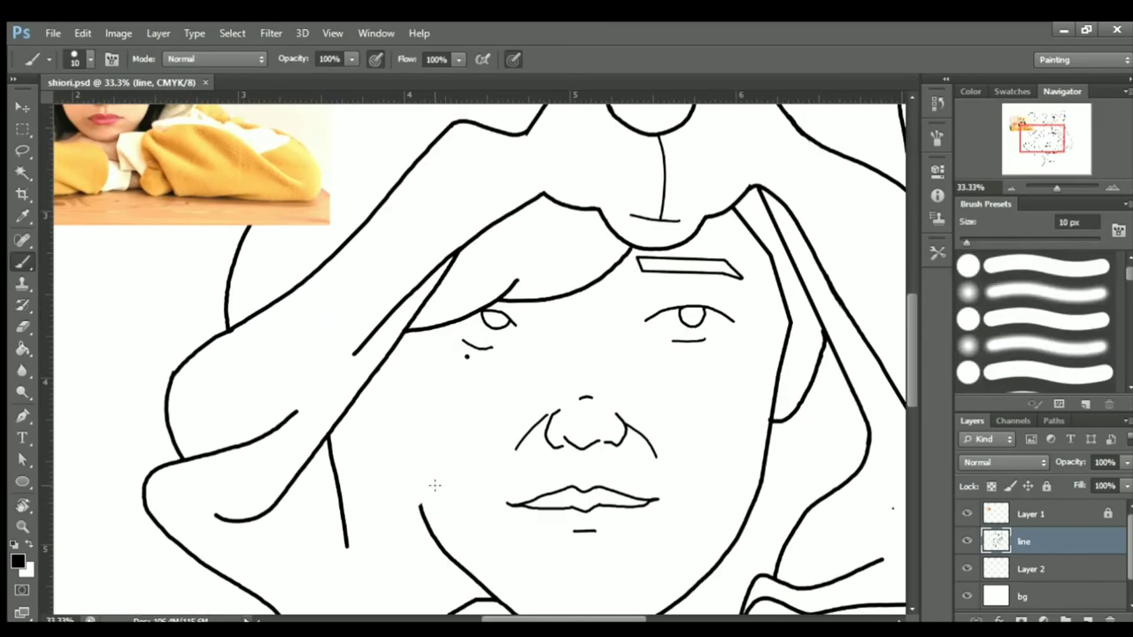
{"action": "scroll", "coordinate": [377, 221], "scroll_direction": "up", "scroll_amount": 1}
{"action": "scroll", "coordinate": [493, 492], "scroll_direction": "down", "scroll_amount": 1}
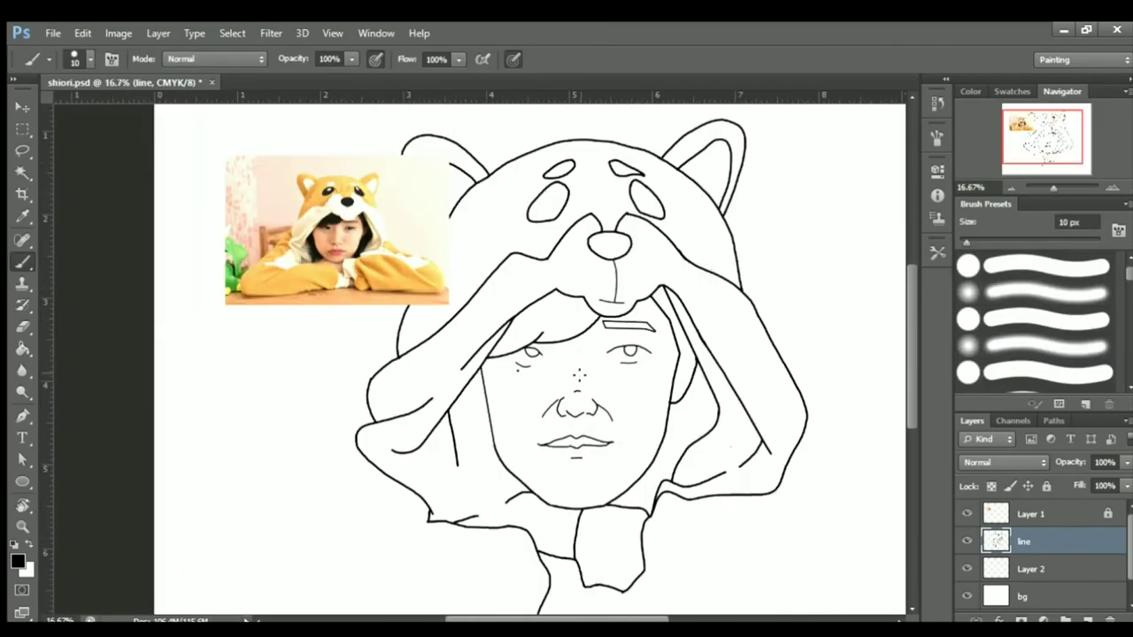
{"action": "scroll", "coordinate": [493, 491], "scroll_direction": "up", "scroll_amount": 2}
{"action": "key", "text": "bracketright"}
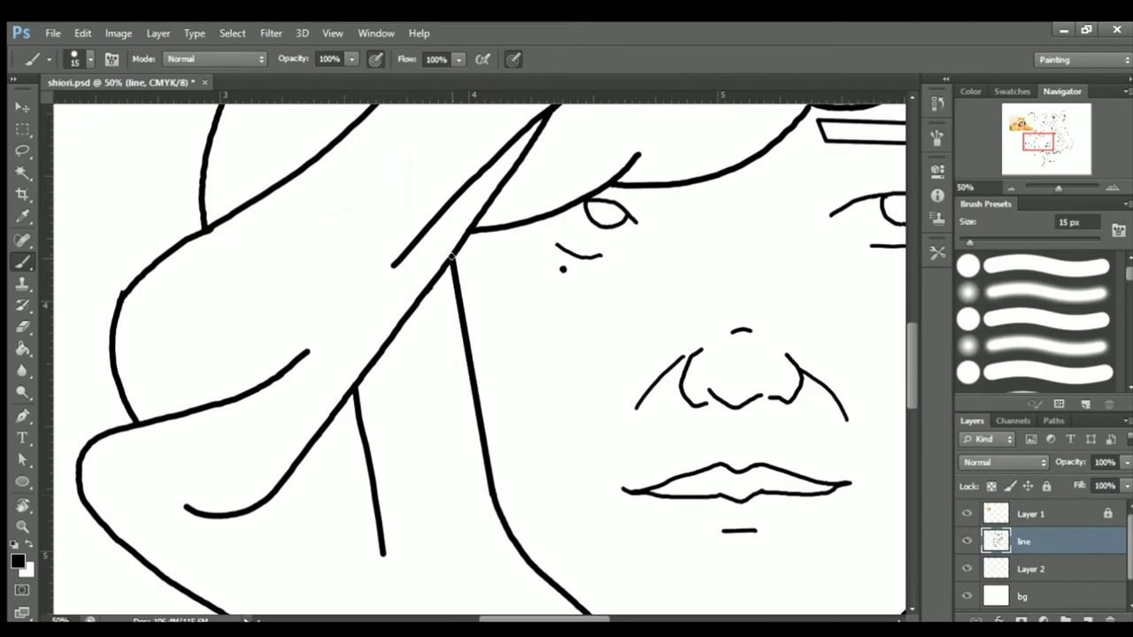
Flip the canvas horizontally back to its original orientation.
{"action": "scroll", "coordinate": [580, 363], "scroll_direction": "down", "scroll_amount": 3}
{"action": "scroll", "coordinate": [584, 380], "scroll_direction": "up", "scroll_amount": 2}
{"action": "scroll", "coordinate": [584, 381], "scroll_direction": "down", "scroll_amount": 3}
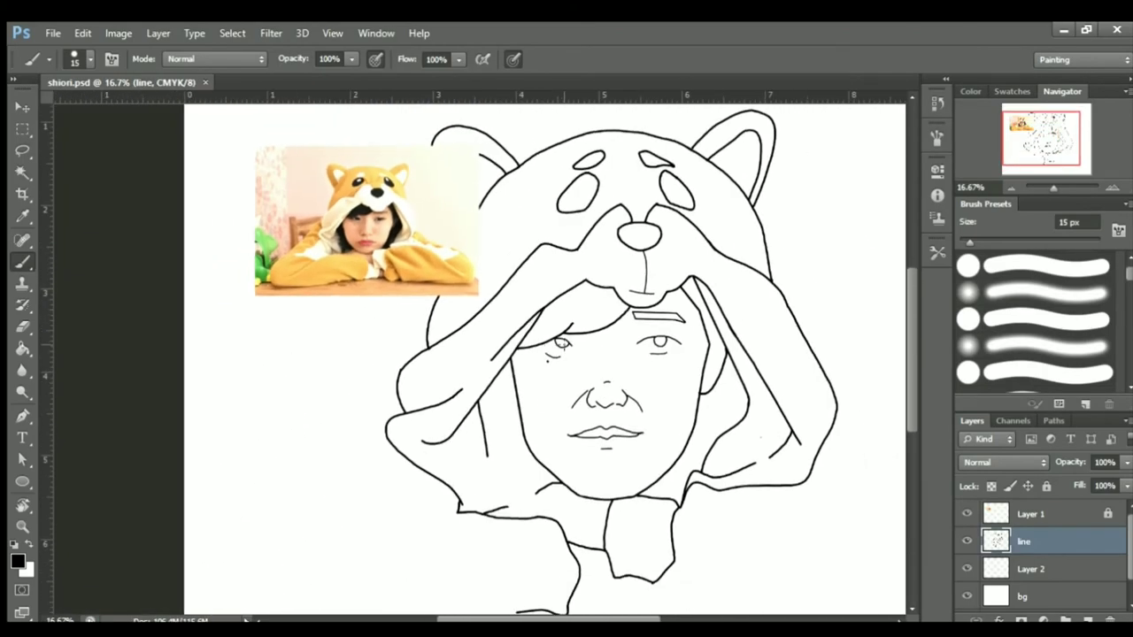
{"action": "key", "text": "ctrl+shift+h"}
{"action": "key", "text": "ctrl+shift+h"}
{"action": "key", "text": "ctrl+shift+h"}
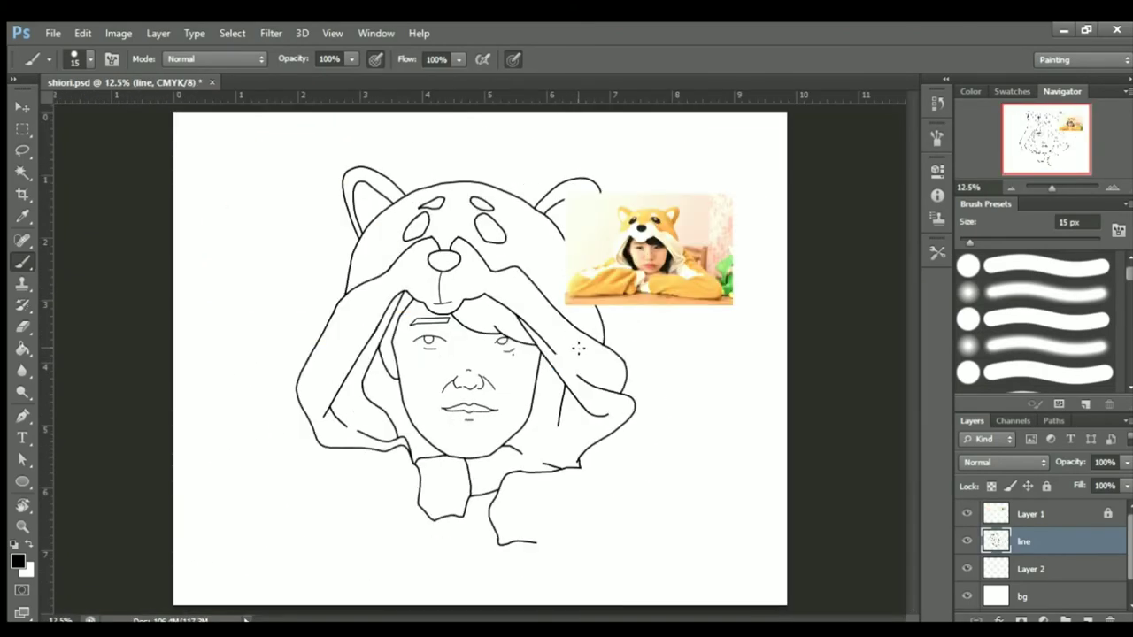
Rename Layer 2 to base and fill the whole figure's silhouette on it with orange sampled from the reference photo.
{"action": "double_click", "coordinate": [1056, 566]}
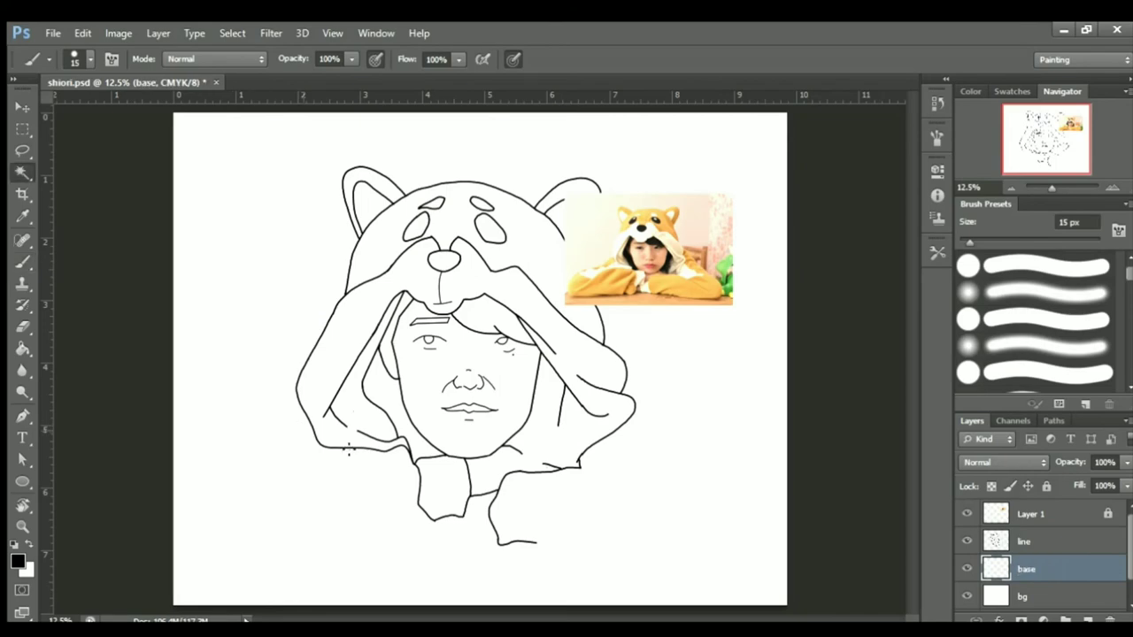
{"action": "key", "text": "w"}
{"action": "left_click", "coordinate": [1024, 541]}
{"action": "left_click", "coordinate": [221, 531]}
{"action": "left_click", "coordinate": [1027, 569]}
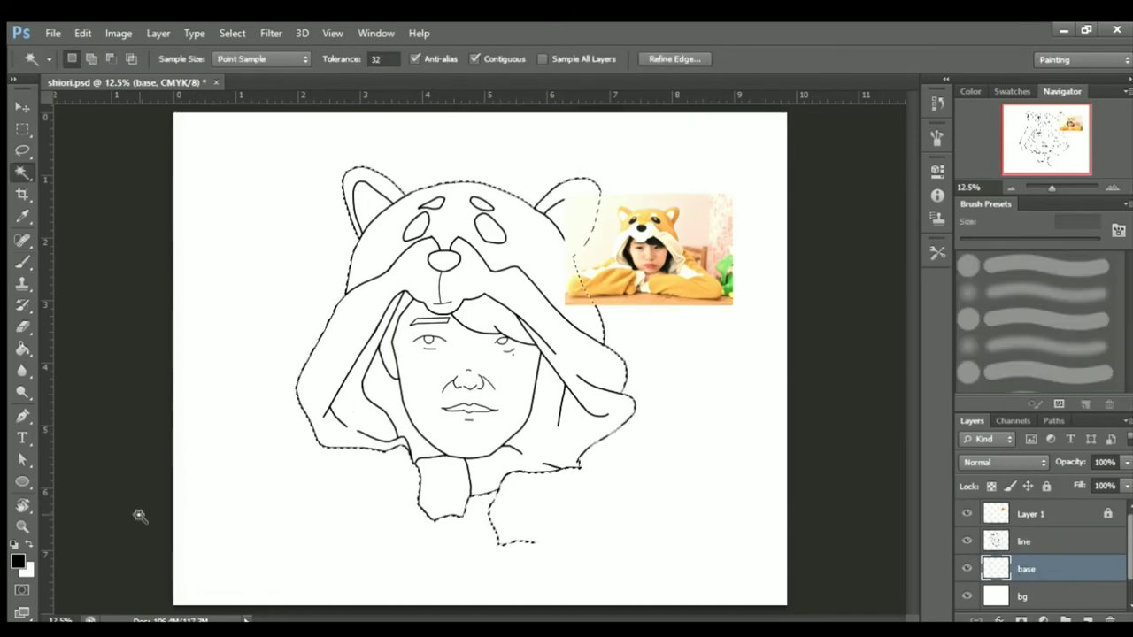
{"action": "key", "text": "i"}
{"action": "key", "text": "w"}
{"action": "key", "text": "g"}
{"action": "left_click", "coordinate": [531, 372]}
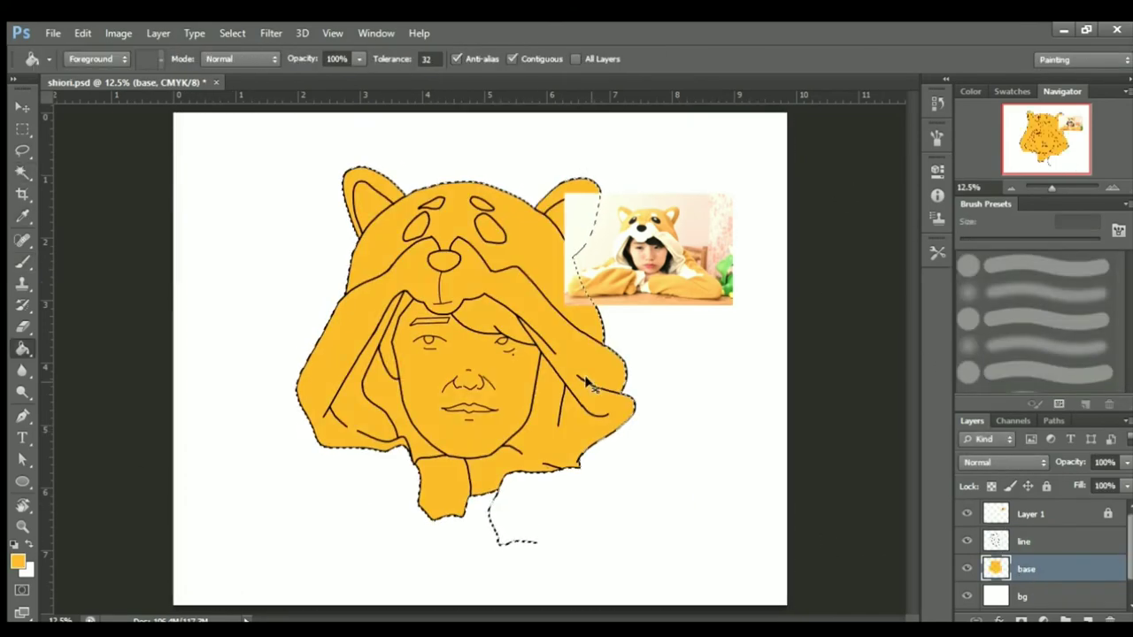
Sample the pale hood colour from the photo and paint the left hood trim on the base layer with a 90 px Brush.
{"action": "scroll", "coordinate": [754, 378], "scroll_direction": "up", "scroll_amount": 3}
{"action": "key", "text": "e"}
{"action": "scroll", "coordinate": [668, 362], "scroll_direction": "down", "scroll_amount": 4}
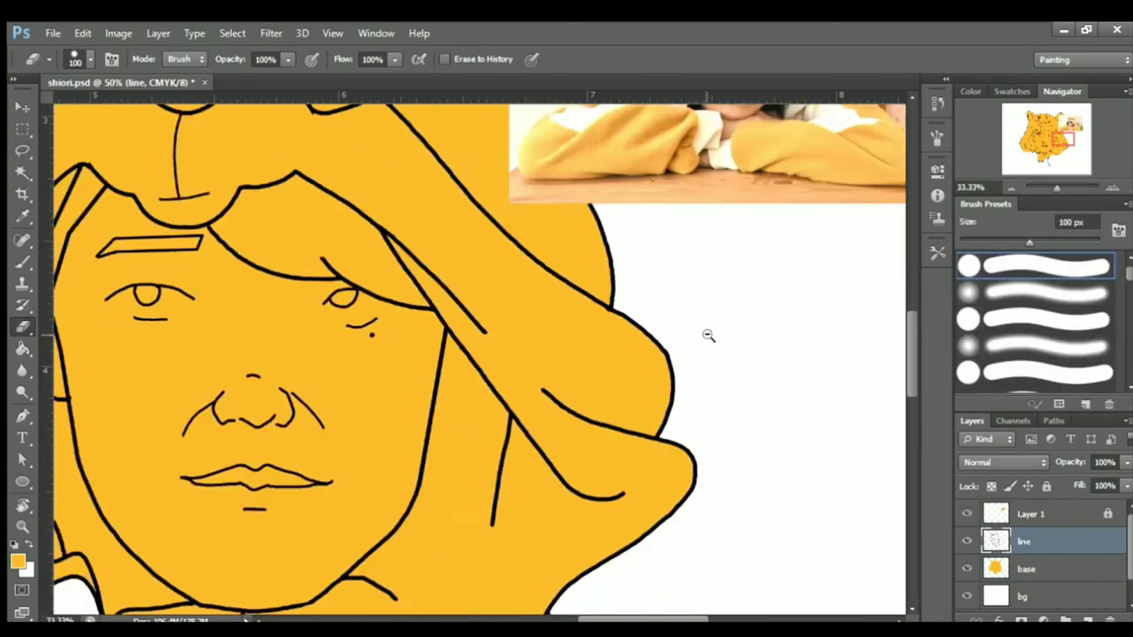
{"action": "key", "text": "i"}
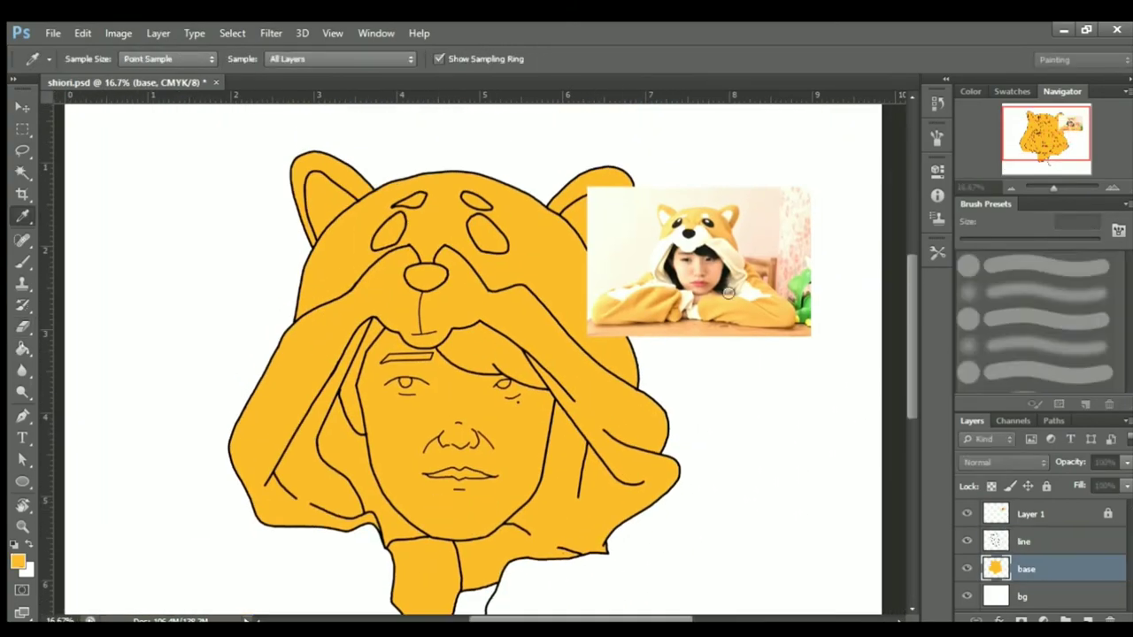
{"action": "key", "text": "b"}
{"action": "scroll", "coordinate": [336, 292], "scroll_direction": "up", "scroll_amount": 2}
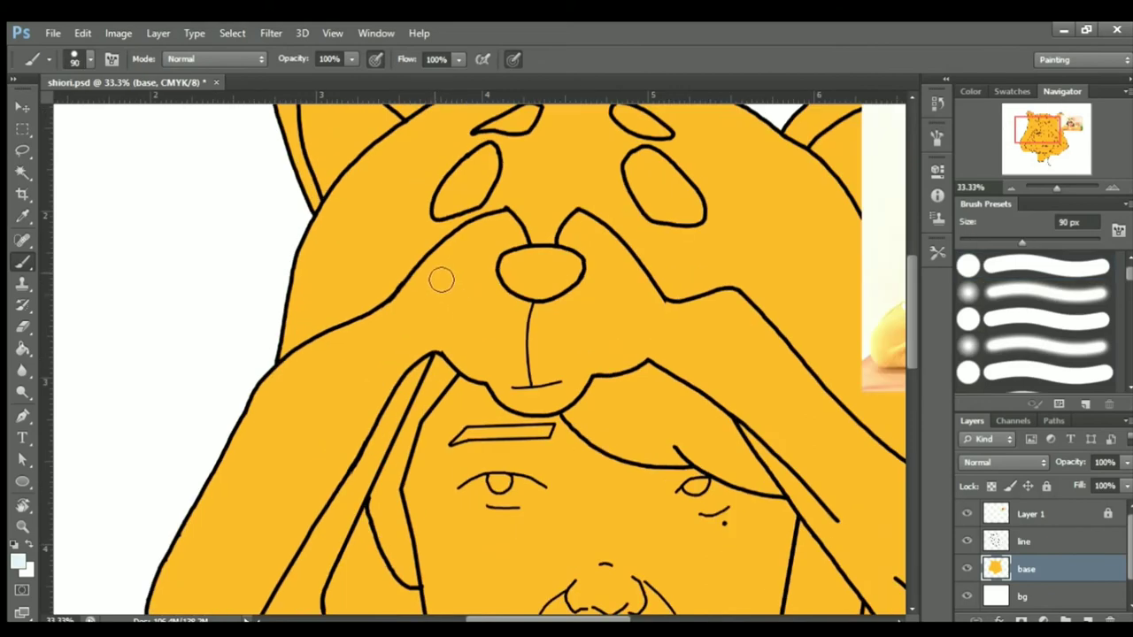
{"action": "left_click_drag", "start_coordinate": [440, 270], "coordinate": [354, 412]}
{"action": "left_click_drag", "start_coordinate": [413, 380], "coordinate": [329, 520]}
{"action": "scroll", "coordinate": [391, 296], "scroll_direction": "down", "scroll_amount": 1}
{"action": "mouse_move", "coordinate": [351, 301]}
{"action": "left_mouse_down"}
{"action": "mouse_move", "coordinate": [250, 438]}
{"action": "mouse_move", "coordinate": [280, 596]}
{"action": "mouse_move", "coordinate": [360, 303]}
{"action": "mouse_move", "coordinate": [359, 391]}
{"action": "mouse_move", "coordinate": [397, 298]}
{"action": "mouse_move", "coordinate": [374, 348]}
{"action": "left_mouse_up"}
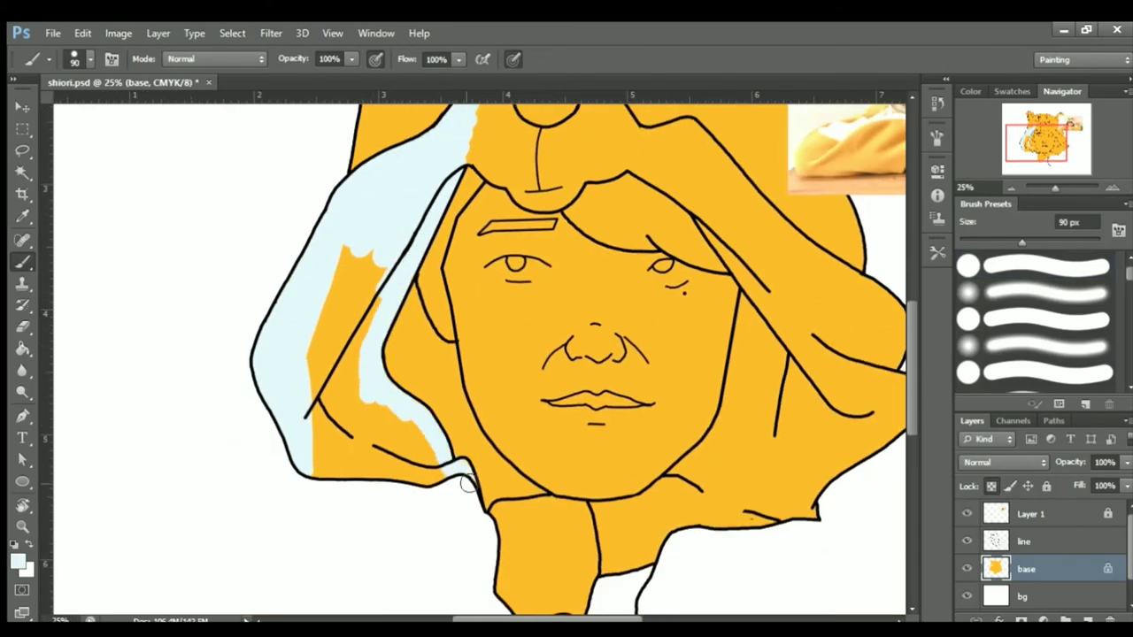
{"action": "mouse_move", "coordinate": [467, 482]}
{"action": "left_mouse_down"}
{"action": "mouse_move", "coordinate": [421, 449]}
{"action": "mouse_move", "coordinate": [339, 293]}
{"action": "mouse_move", "coordinate": [393, 425]}
{"action": "left_mouse_up"}
Paint the right hood trim, from the muzzle down to the lower fold, in the pale colour with the 90 px Brush.
{"action": "scroll", "coordinate": [551, 451], "scroll_direction": "right", "scroll_amount": 5}
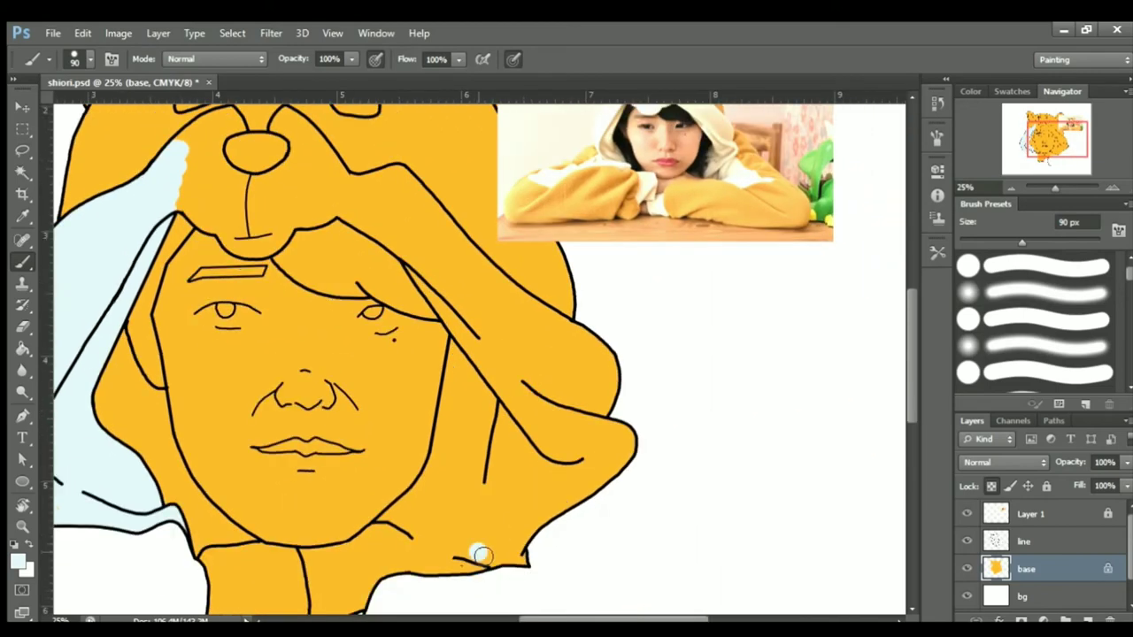
{"action": "mouse_move", "coordinate": [480, 555]}
{"action": "left_mouse_down"}
{"action": "mouse_move", "coordinate": [501, 432]}
{"action": "mouse_move", "coordinate": [537, 503]}
{"action": "mouse_move", "coordinate": [597, 457]}
{"action": "left_mouse_up"}
{"action": "scroll", "coordinate": [395, 288], "scroll_direction": "up", "scroll_amount": 1}
{"action": "mouse_move", "coordinate": [395, 288]}
{"action": "left_mouse_down"}
{"action": "mouse_move", "coordinate": [414, 333]}
{"action": "mouse_move", "coordinate": [462, 208]}
{"action": "left_mouse_up"}
{"action": "left_click", "coordinate": [464, 334], "text": "alt"}
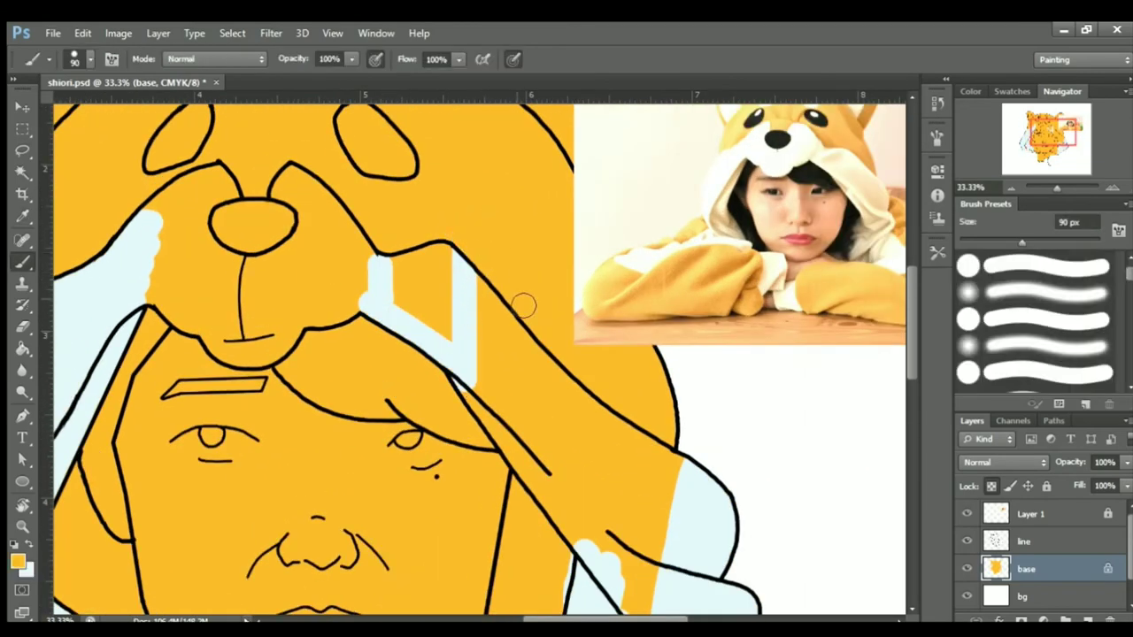
{"action": "mouse_move", "coordinate": [528, 351]}
{"action": "left_mouse_down"}
{"action": "mouse_move", "coordinate": [516, 410]}
{"action": "mouse_move", "coordinate": [616, 574]}
{"action": "left_mouse_up"}
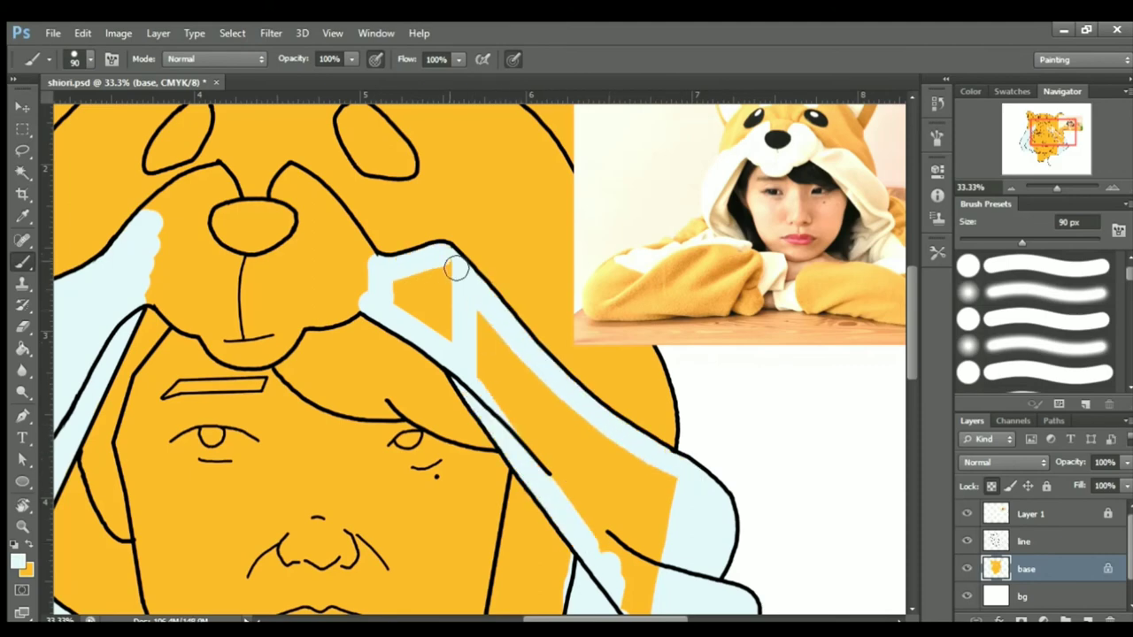
{"action": "left_click_drag", "start_coordinate": [456, 268], "coordinate": [488, 328]}
{"action": "scroll", "coordinate": [488, 328], "scroll_direction": "down", "scroll_amount": 2}
{"action": "left_click_drag", "start_coordinate": [519, 531], "coordinate": [518, 468]}
Paint the hood's muzzle around the nose in the pale colour, leaving the nose orange.
{"action": "scroll", "coordinate": [519, 468], "scroll_direction": "up", "scroll_amount": 3}
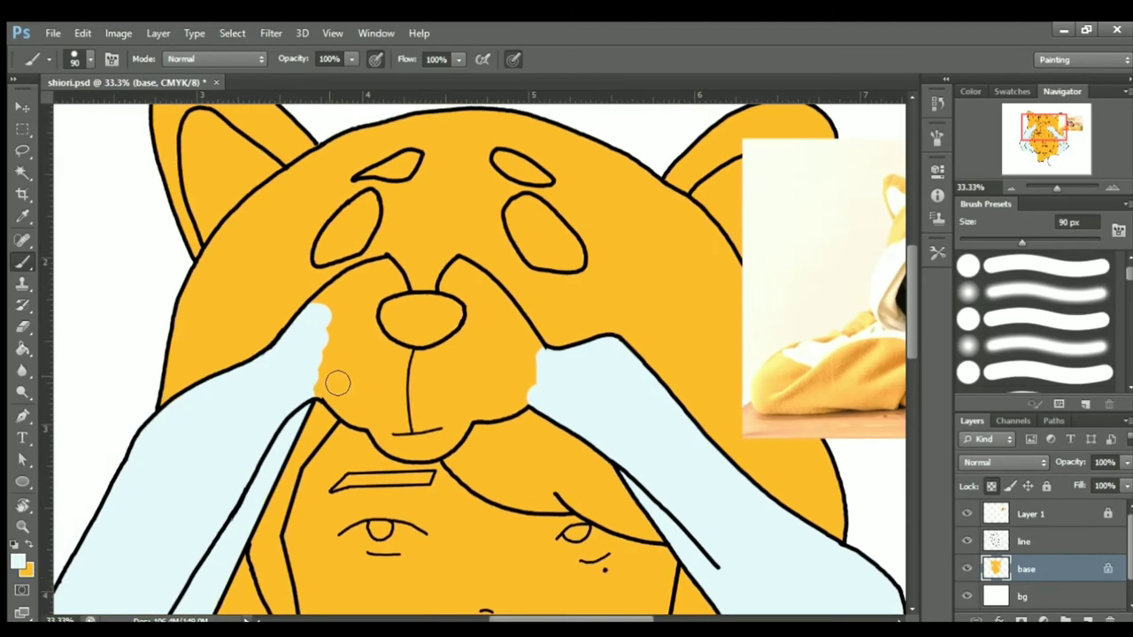
{"action": "left_click_drag", "start_coordinate": [499, 308], "coordinate": [407, 305]}
{"action": "mouse_move", "coordinate": [372, 301]}
{"action": "left_mouse_down"}
{"action": "mouse_move", "coordinate": [454, 392]}
{"action": "mouse_move", "coordinate": [382, 326]}
{"action": "mouse_move", "coordinate": [423, 419]}
{"action": "mouse_move", "coordinate": [453, 365]}
{"action": "mouse_move", "coordinate": [411, 427]}
{"action": "mouse_move", "coordinate": [430, 425]}
{"action": "mouse_move", "coordinate": [450, 444]}
{"action": "mouse_move", "coordinate": [340, 518]}
{"action": "mouse_move", "coordinate": [225, 349]}
{"action": "mouse_move", "coordinate": [288, 361]}
{"action": "left_mouse_up"}
{"action": "scroll", "coordinate": [422, 417], "scroll_direction": "up", "scroll_amount": 1}
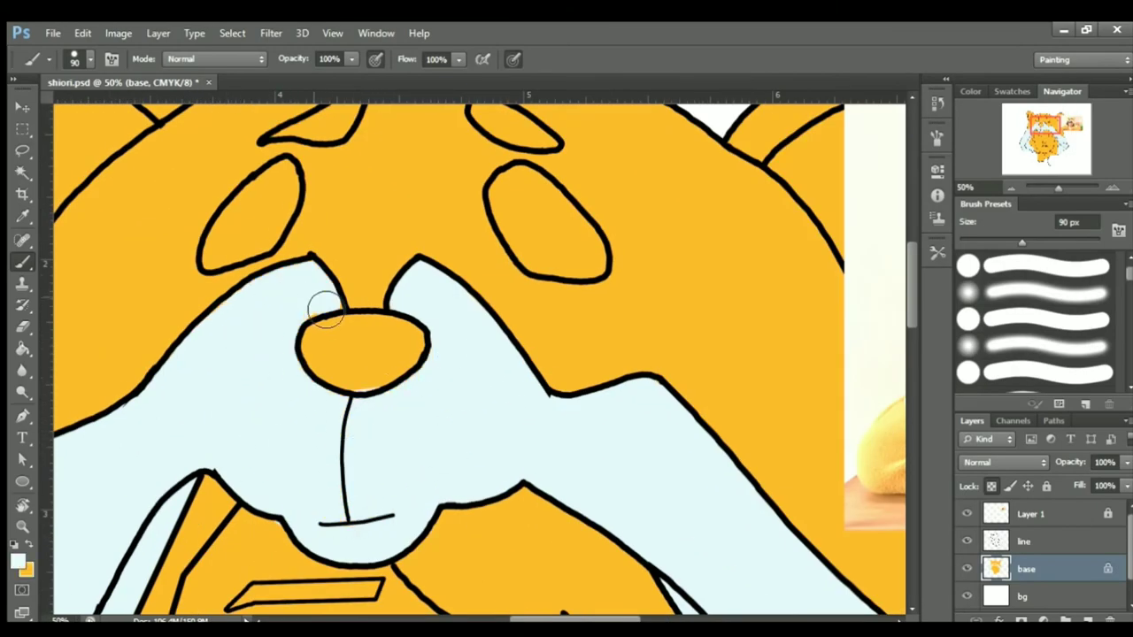
Paint the two small brow marks and the inside of the left ear in the pale colour.
{"action": "scroll", "coordinate": [326, 310], "scroll_direction": "down", "scroll_amount": 1}
{"action": "scroll", "coordinate": [380, 384], "scroll_direction": "up", "scroll_amount": 3}
{"action": "scroll", "coordinate": [399, 374], "scroll_direction": "up", "scroll_amount": 1}
{"action": "left_click_drag", "start_coordinate": [416, 376], "coordinate": [482, 381]}
{"action": "left_click_drag", "start_coordinate": [611, 359], "coordinate": [690, 398]}
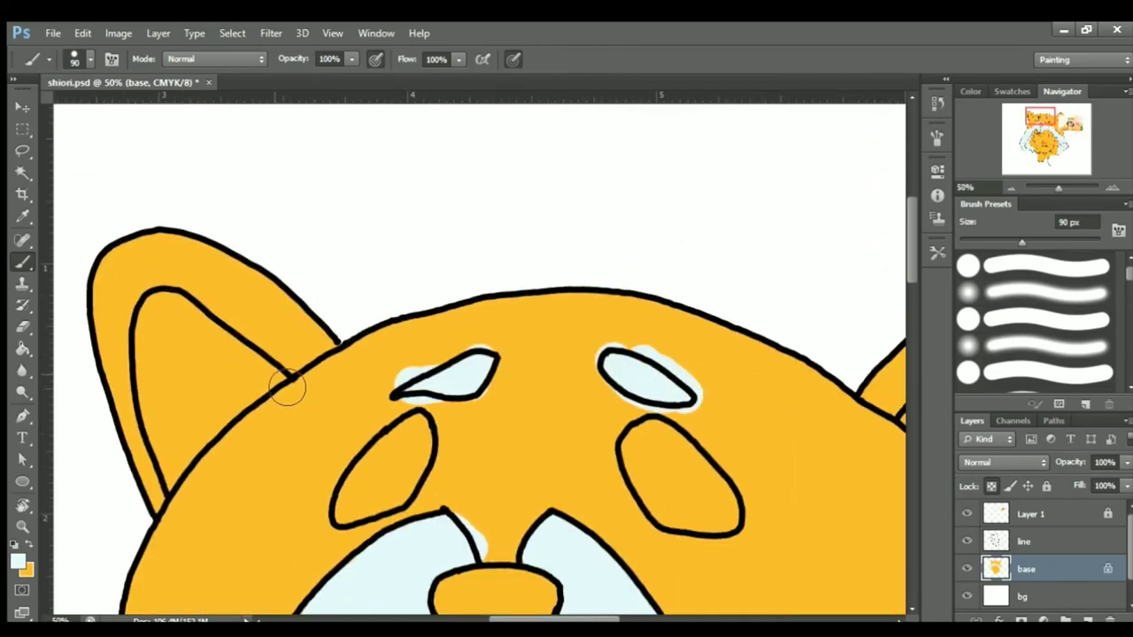
{"action": "left_click_drag", "start_coordinate": [287, 386], "coordinate": [266, 405]}
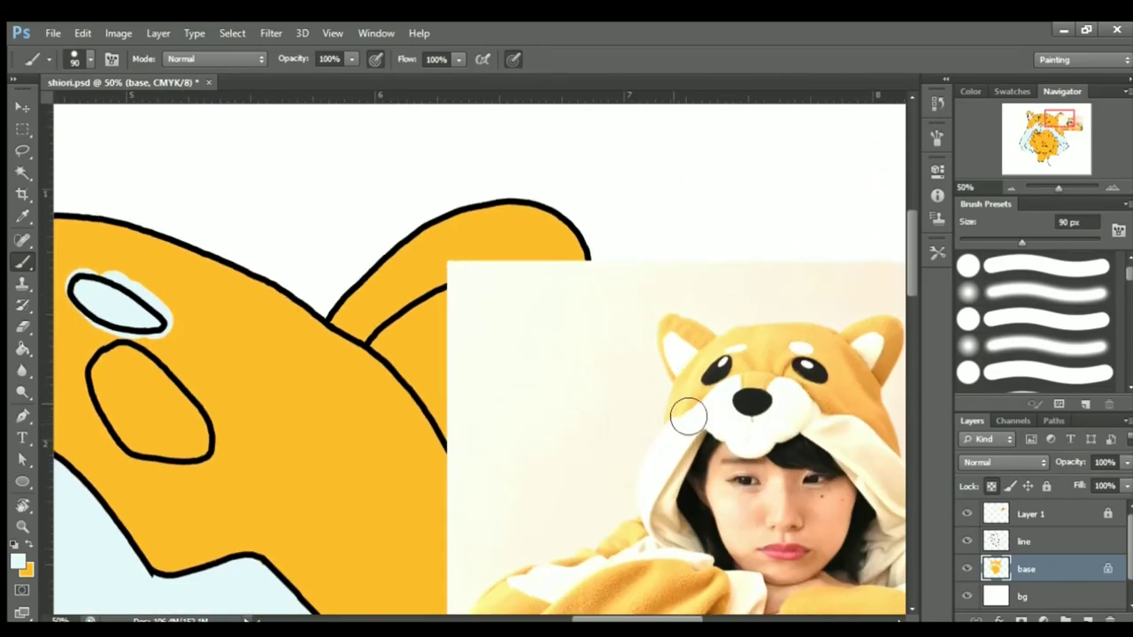
Move the reference photo to the canvas's upper-right corner, clear of the hood's right ear.
{"action": "key", "text": "v"}
{"action": "left_click", "coordinate": [493, 372]}
{"action": "key", "text": "ctrl+0"}
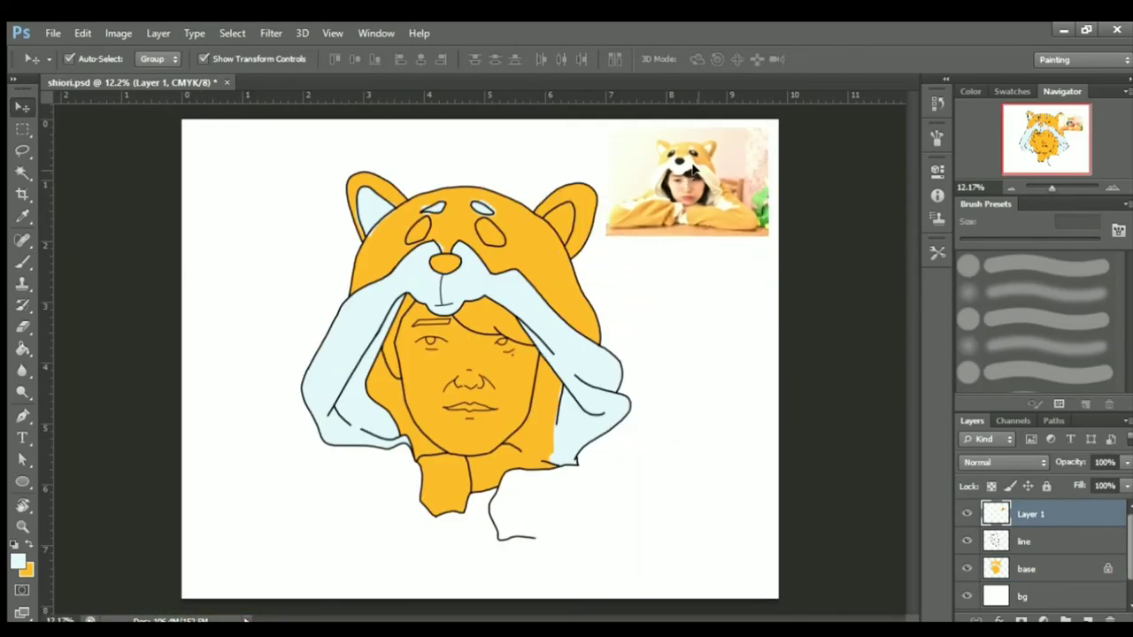
Paint the inside of the right ear pale on the base layer with the 90 px Brush.
{"action": "scroll", "coordinate": [612, 304], "scroll_direction": "up", "scroll_amount": 4}
{"action": "key", "text": "b"}
{"action": "key", "text": "alt+bracketleft"}
{"action": "key", "text": "alt+bracketleft"}
{"action": "left_click_drag", "start_coordinate": [416, 416], "coordinate": [444, 370]}
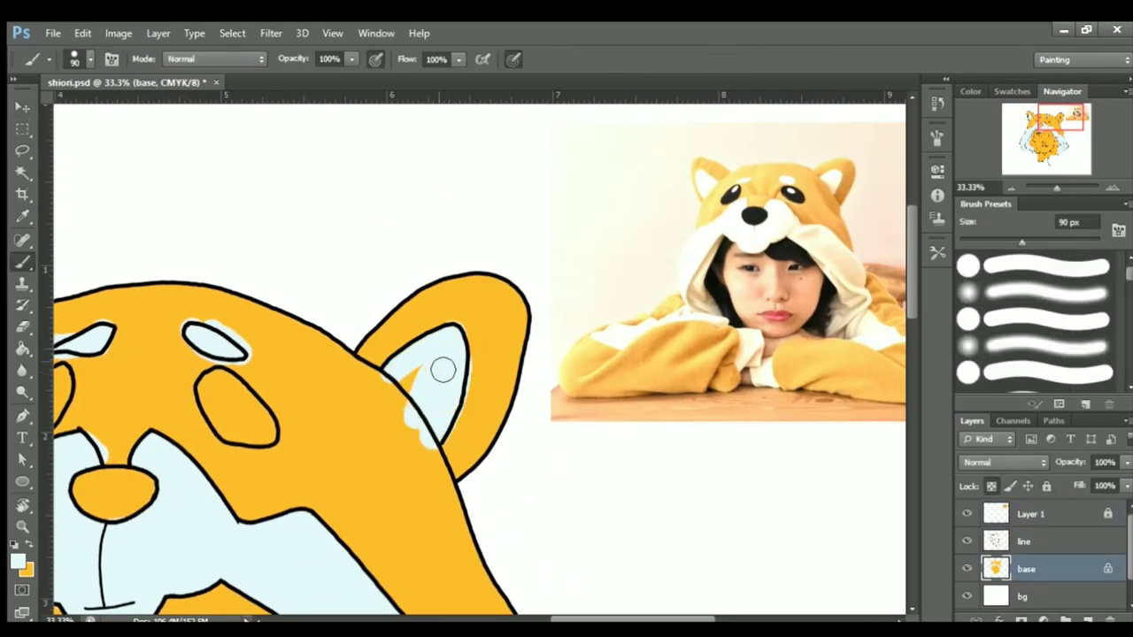
Select the hood's main area from the line layer with the Magic Wand and refill it orange on base to cover spilled pale paint.
{"action": "key", "text": "alt+bracketright"}
{"action": "key", "text": "w"}
{"action": "left_click", "coordinate": [326, 458]}
{"action": "scroll", "coordinate": [652, 471], "scroll_direction": "down", "scroll_amount": 1}
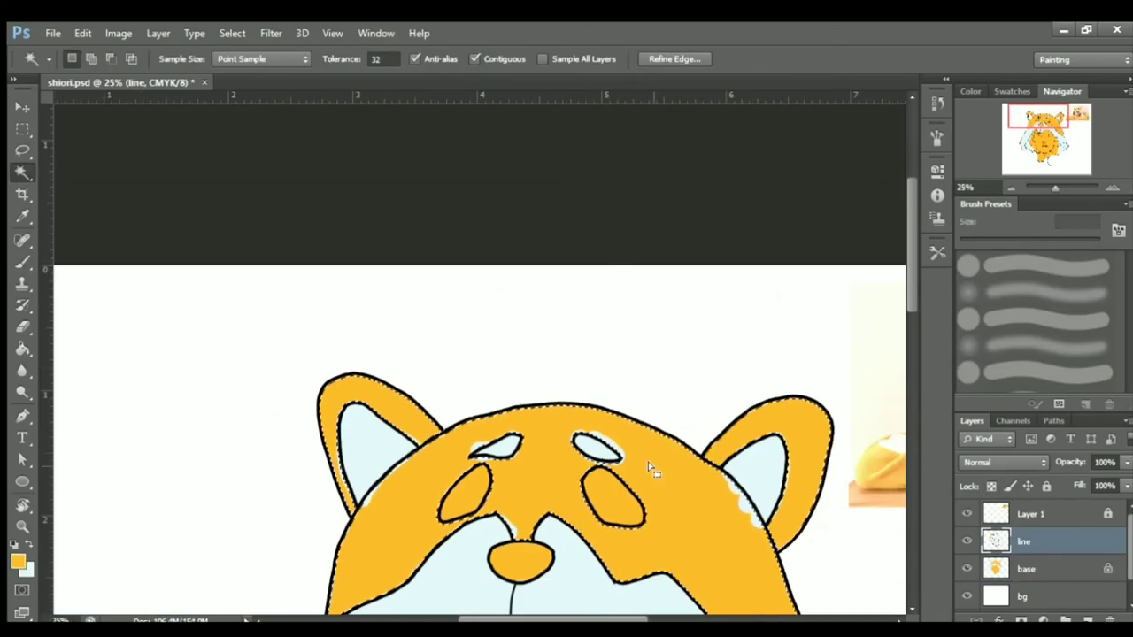
{"action": "key", "text": "alt+bracketleft"}
{"action": "key", "text": "g"}
{"action": "key", "text": "b"}
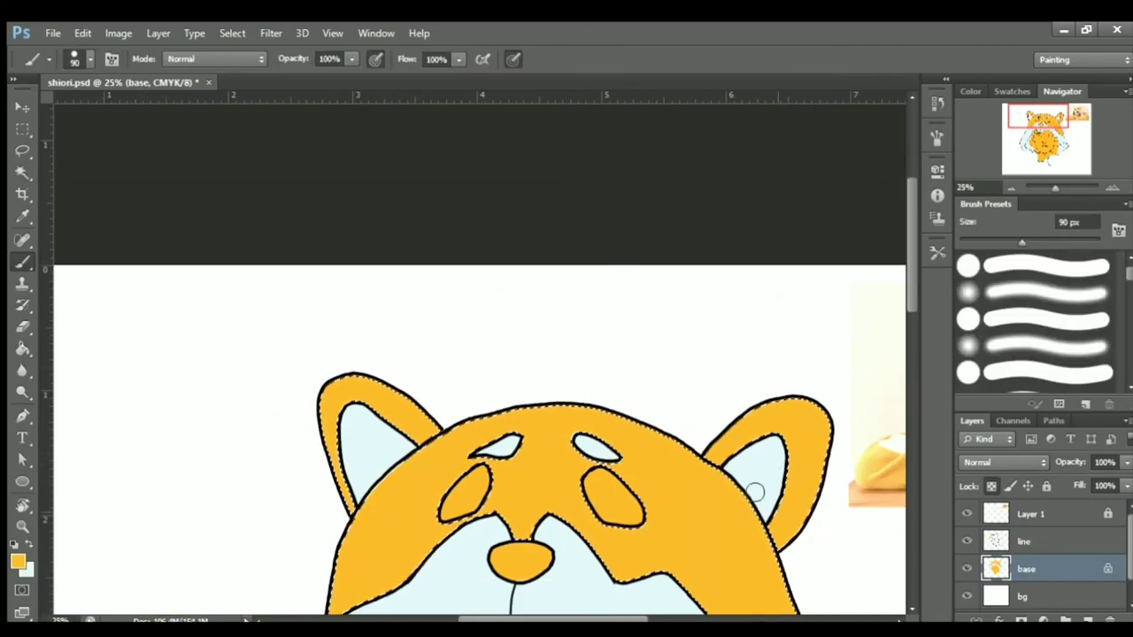
Add a layer named cp above line and paint 500 px orange and pale colour swatches beneath the reference photo.
{"action": "scroll", "coordinate": [754, 493], "scroll_direction": "down", "scroll_amount": 3}
{"action": "scroll", "coordinate": [622, 324], "scroll_direction": "down", "scroll_amount": 1}
{"action": "key", "text": "ctrl+minus"}
{"action": "key", "text": "bracketright"}
{"action": "key", "text": "bracketright"}
{"action": "key", "text": "bracketright"}
{"action": "key", "text": "bracketright"}
{"action": "key", "text": "bracketright"}
{"action": "key", "text": "bracketright"}
{"action": "key", "text": "bracketright"}
{"action": "key", "text": "bracketright"}
{"action": "key", "text": "bracketright"}
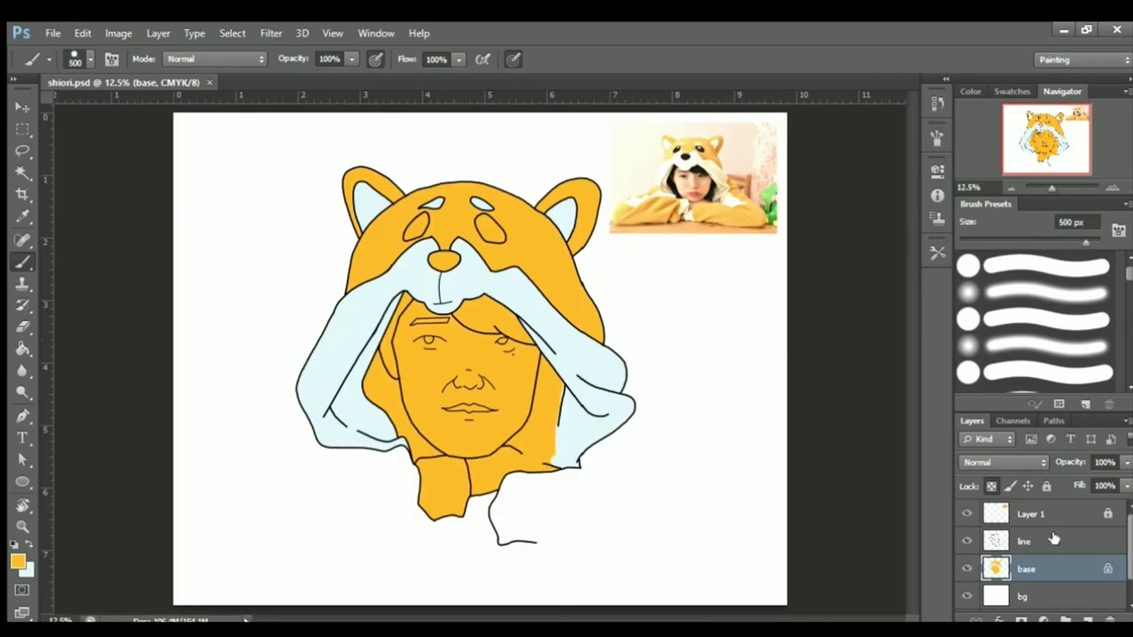
{"action": "key", "text": "ctrl+alt+shift+n"}
{"action": "double_click", "coordinate": [1032, 540]}
{"action": "left_click", "coordinate": [749, 267]}
{"action": "key", "text": "x"}
{"action": "left_click", "coordinate": [703, 271]}
{"action": "key", "text": "v"}
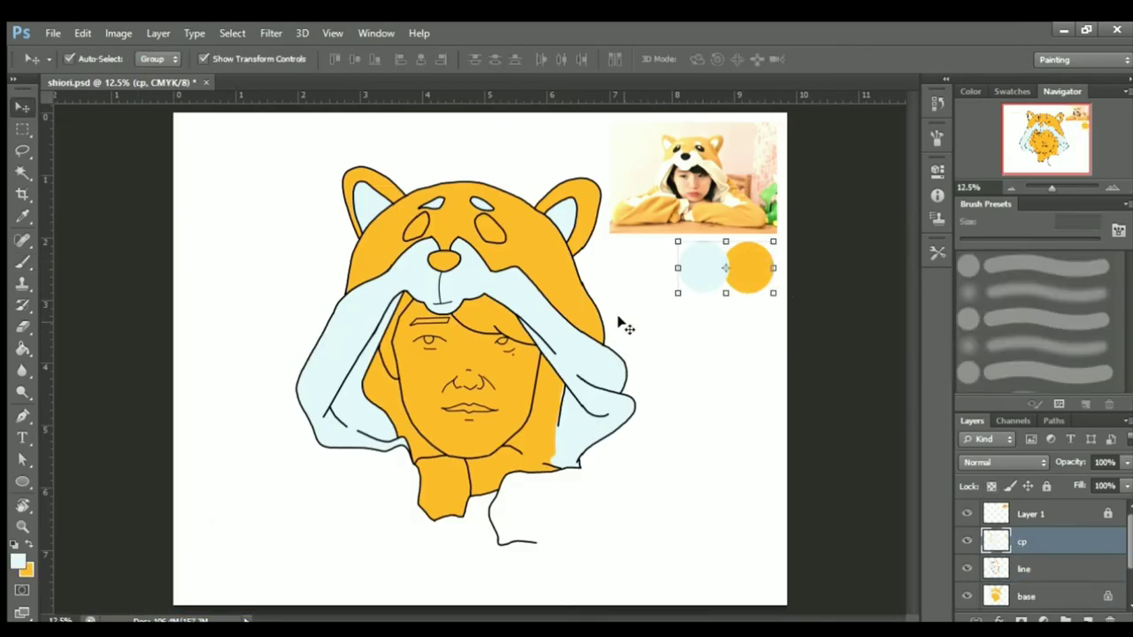
Sample dark blue-grey from the photo and select the hood's nose, eye spots and the hair areas from the line layer with the Magic Wand.
{"action": "key", "text": "ctrl+plus"}
{"action": "key", "text": "i"}
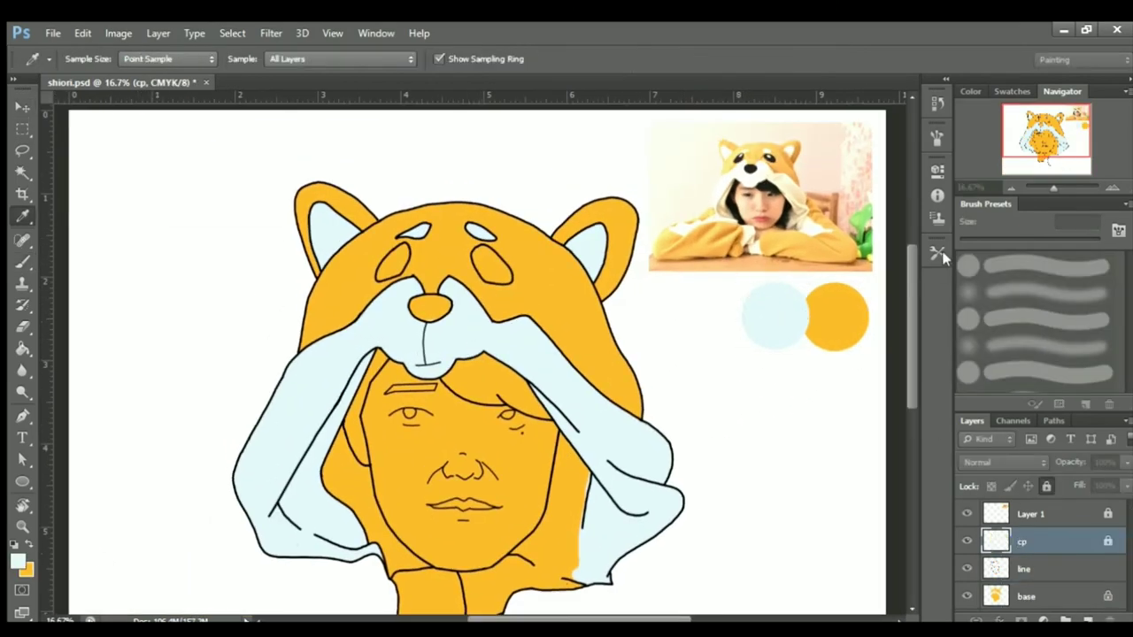
{"action": "key", "text": "ctrl+plus"}
{"action": "key", "text": "b"}
{"action": "key", "text": "ctrl+plus"}
{"action": "key", "text": "alt+bracketleft"}
{"action": "key", "text": "alt+bracketleft"}
{"action": "key", "text": "w"}
{"action": "key", "text": "alt+bracketright"}
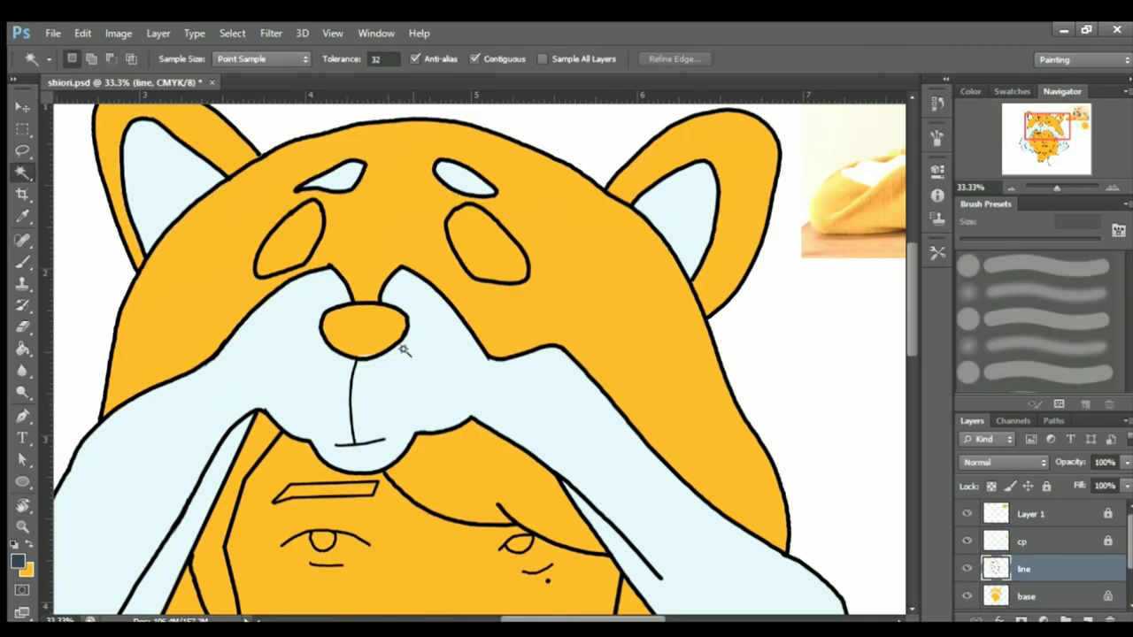
{"action": "left_click", "coordinate": [403, 350]}
{"action": "scroll", "coordinate": [619, 404], "scroll_direction": "down", "scroll_amount": 2}
{"action": "key", "text": "ctrl+minus"}
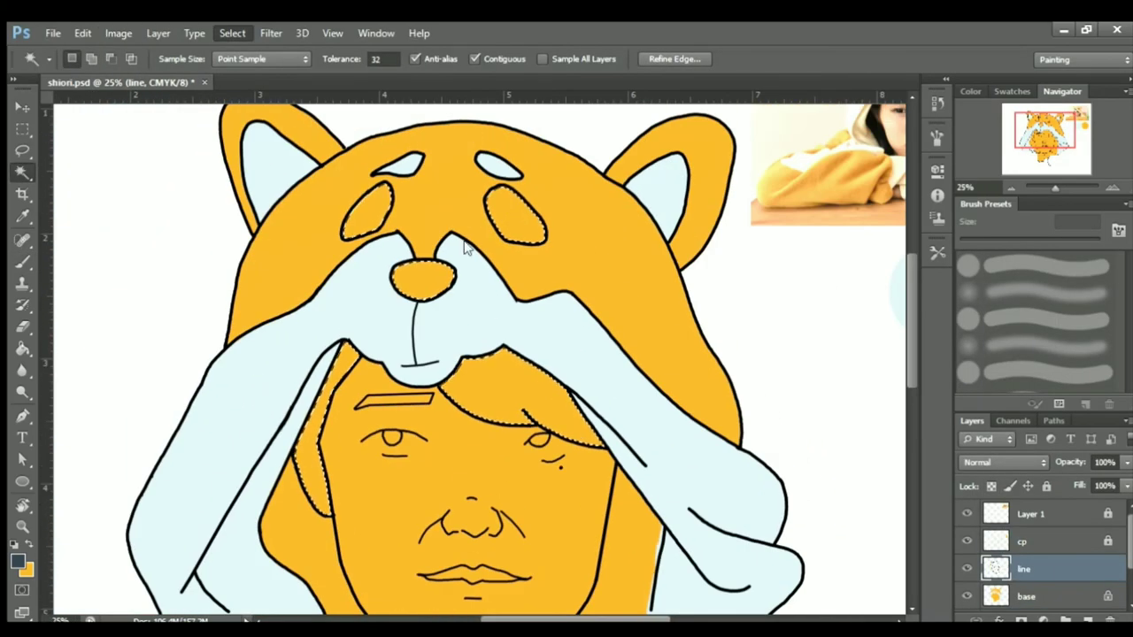
Fill the selected nose, eye spots and hair areas with dark blue-grey on the base layer.
{"action": "key", "text": "ctrl+plus"}
{"action": "key", "text": "ctrl+plus"}
{"action": "key", "text": "ctrl+d"}
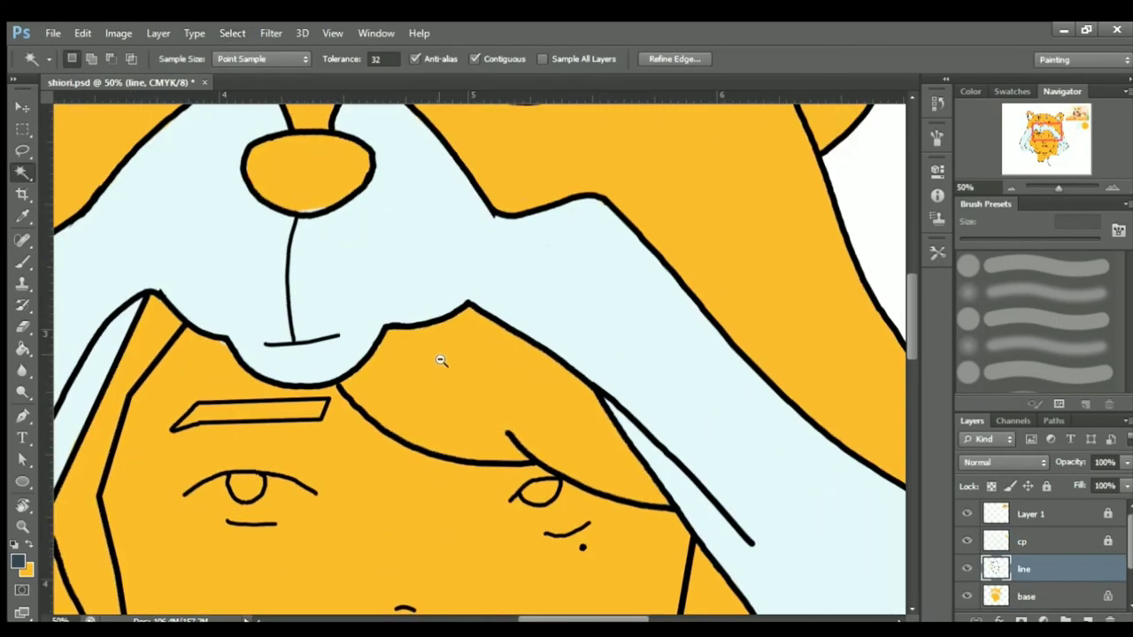
{"action": "key", "text": "ctrl+minus"}
{"action": "key", "text": "b"}
{"action": "key", "text": "alt+bracketleft"}
{"action": "key", "text": "alt+BackSpace"}
Add a 500 px dark blue-grey swatch beside the pale one on the cp layer.
{"action": "key", "text": "ctrl+minus"}
{"action": "key", "text": "bracketright"}
{"action": "key", "text": "bracketright"}
{"action": "key", "text": "bracketright"}
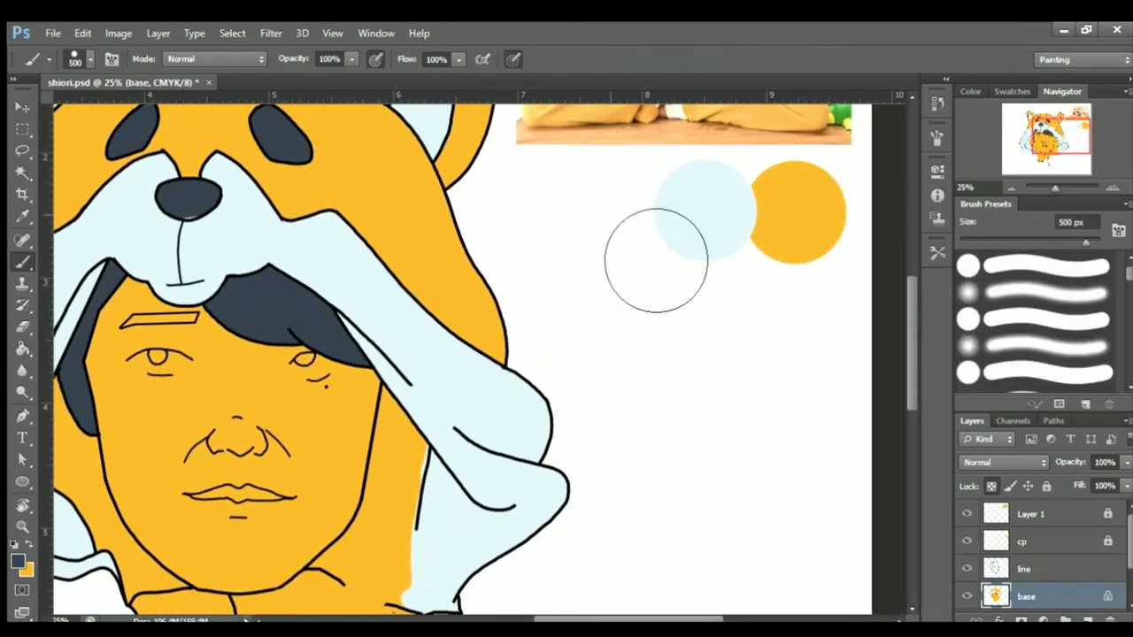
{"action": "key", "text": "ctrl+minus"}
{"action": "key", "text": "bracketleft"}
{"action": "key", "text": "bracketleft"}
{"action": "key", "text": "bracketleft"}
{"action": "key", "text": "bracketleft"}
{"action": "key", "text": "bracketleft"}
{"action": "key", "text": "bracketleft"}
{"action": "key", "text": "bracketleft"}
Outline the hair area between the right cheek and the hood in dark blue-grey on the base layer with a 20 px Brush.
{"action": "key", "text": "ctrl+plus"}
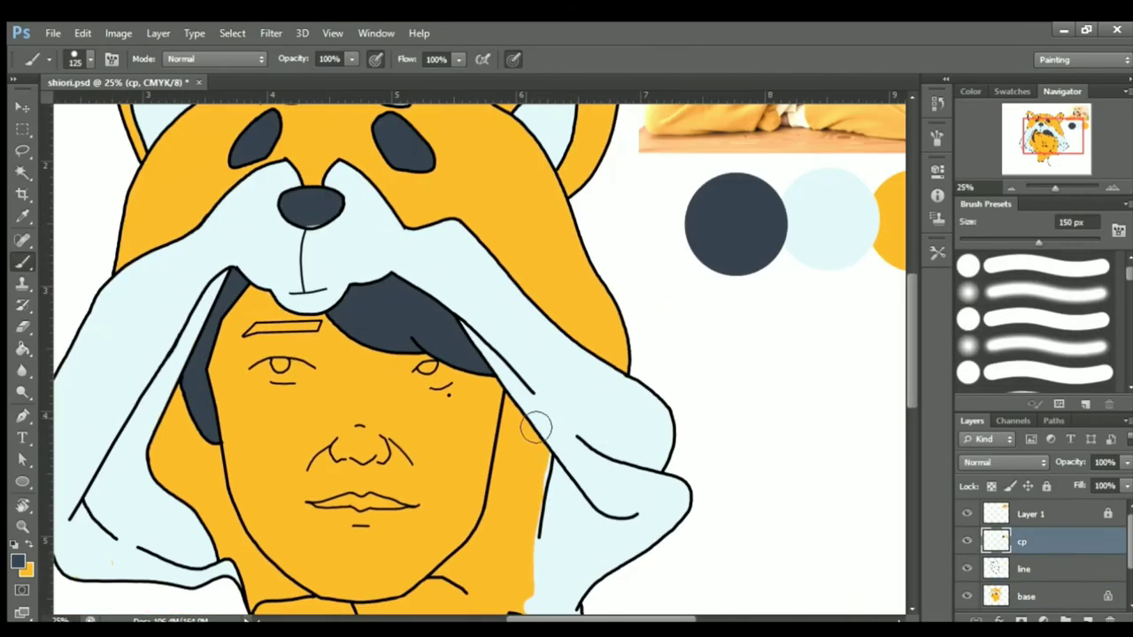
{"action": "key", "text": "ctrl+plus"}
{"action": "scroll", "coordinate": [708, 524], "scroll_direction": "down", "scroll_amount": 1}
{"action": "key", "text": "bracketleft"}
{"action": "key", "text": "bracketleft"}
{"action": "key", "text": "bracketleft"}
{"action": "key", "text": "bracketleft"}
{"action": "key", "text": "bracketleft"}
{"action": "key", "text": "bracketleft"}
{"action": "key", "text": "bracketleft"}
{"action": "key", "text": "bracketleft"}
{"action": "key", "text": "bracketleft"}
{"action": "scroll", "coordinate": [544, 506], "scroll_direction": "down", "scroll_amount": 2}
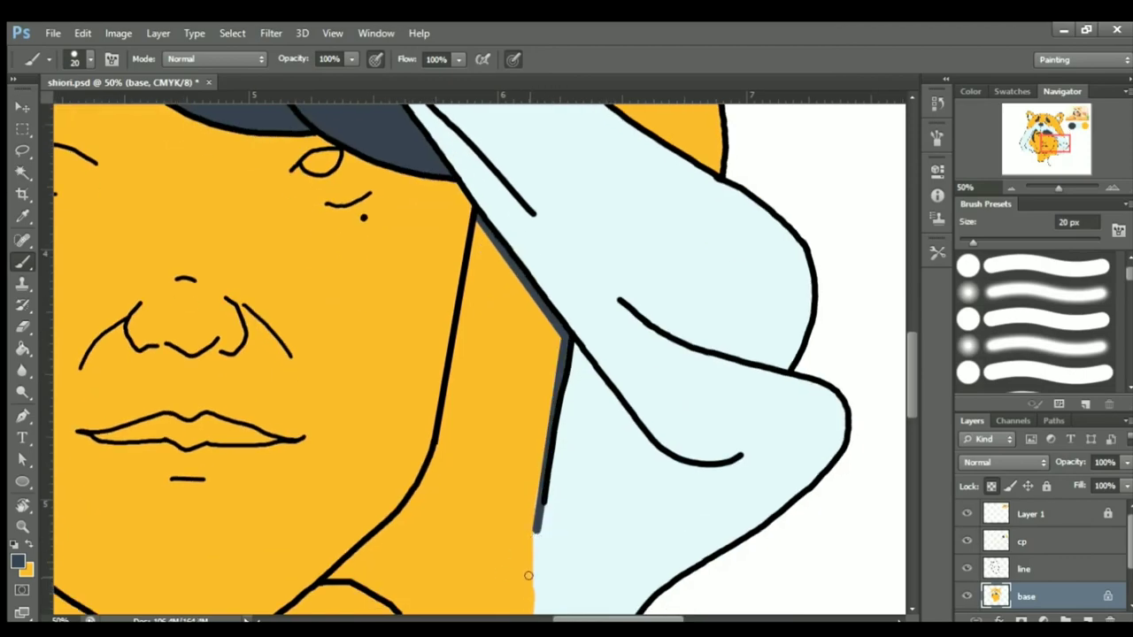
{"action": "left_click_drag", "start_coordinate": [538, 531], "coordinate": [528, 580]}
{"action": "scroll", "coordinate": [590, 283], "scroll_direction": "right", "scroll_amount": 5}
{"action": "scroll", "coordinate": [496, 442], "scroll_direction": "left", "scroll_amount": 5}
{"action": "scroll", "coordinate": [496, 443], "scroll_direction": "down", "scroll_amount": 3}
{"action": "left_click_drag", "start_coordinate": [651, 457], "coordinate": [447, 456]}
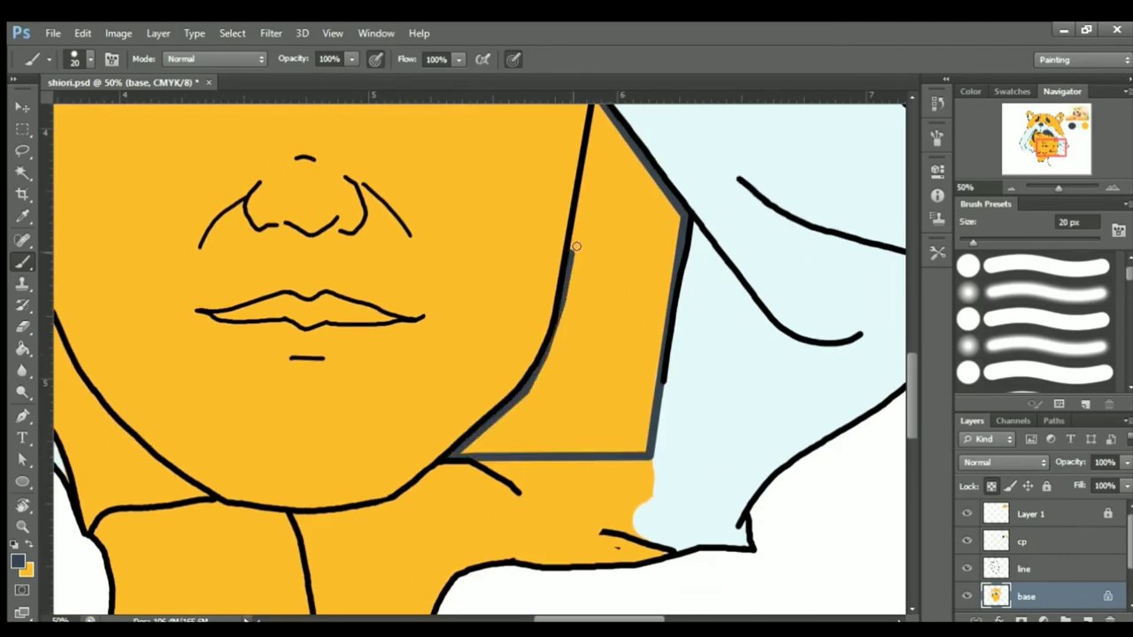
Fill the outlined hair area beside the right cheek with dark blue-grey and save the file.
{"action": "scroll", "coordinate": [575, 246], "scroll_direction": "up", "scroll_amount": 3}
{"action": "key", "text": "g"}
{"action": "left_click", "coordinate": [612, 397]}
{"action": "key", "text": "b"}
{"action": "key", "text": "ctrl+minus"}
{"action": "key", "text": "ctrl+minus"}
{"action": "key", "text": "ctrl+minus"}
{"action": "key", "text": "ctrl+minus"}
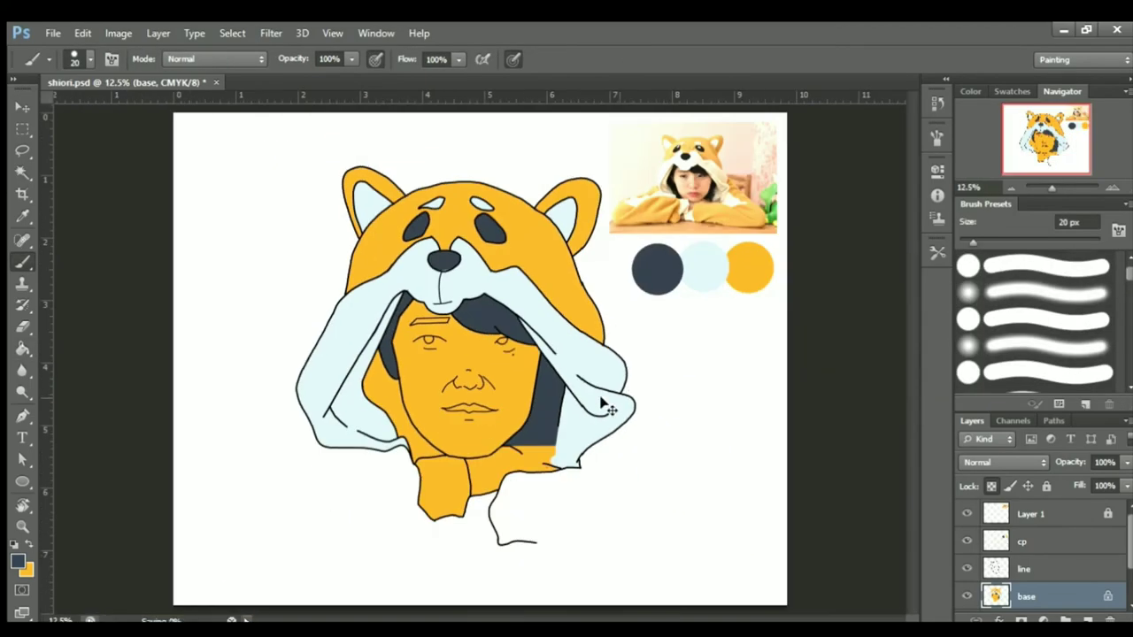
{"action": "key", "text": "ctrl+plus"}
{"action": "key", "text": "ctrl+plus"}
{"action": "key", "text": "g"}
{"action": "left_click", "coordinate": [362, 469]}
{"action": "key", "text": "ctrl+z"}
Outline the hair area between the left cheek and the hood in dark blue-grey with the 20 px Brush.
{"action": "key", "text": "b"}
{"action": "key", "text": "ctrl+plus"}
{"action": "left_click_drag", "start_coordinate": [443, 611], "coordinate": [337, 319]}
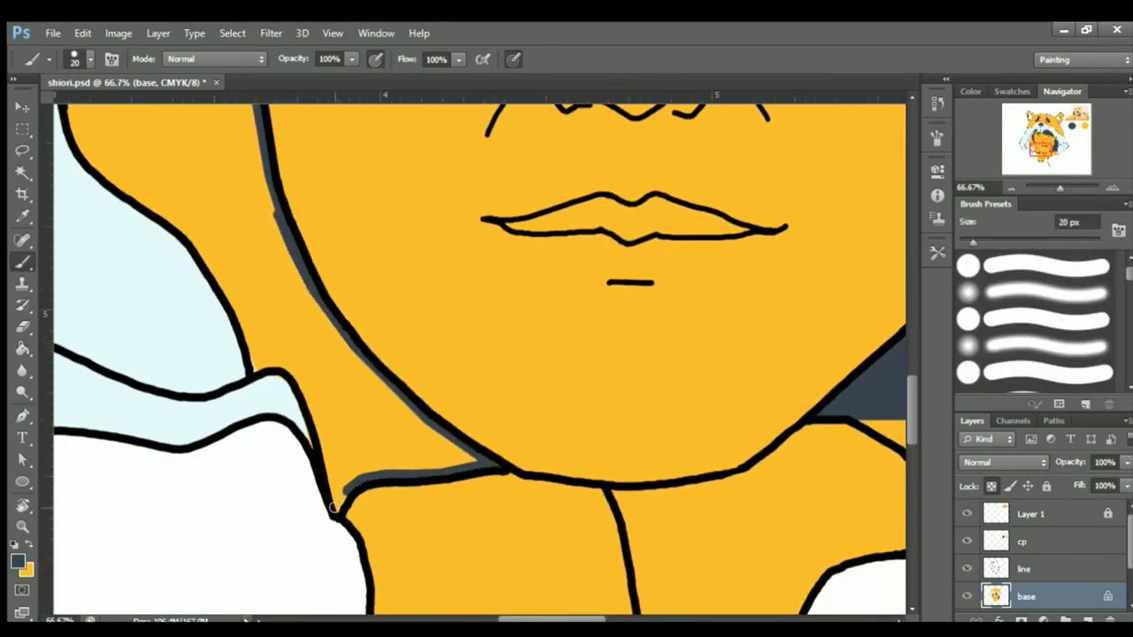
{"action": "scroll", "coordinate": [277, 368], "scroll_direction": "up", "scroll_amount": 5}
{"action": "scroll", "coordinate": [278, 368], "scroll_direction": "left", "scroll_amount": 3}
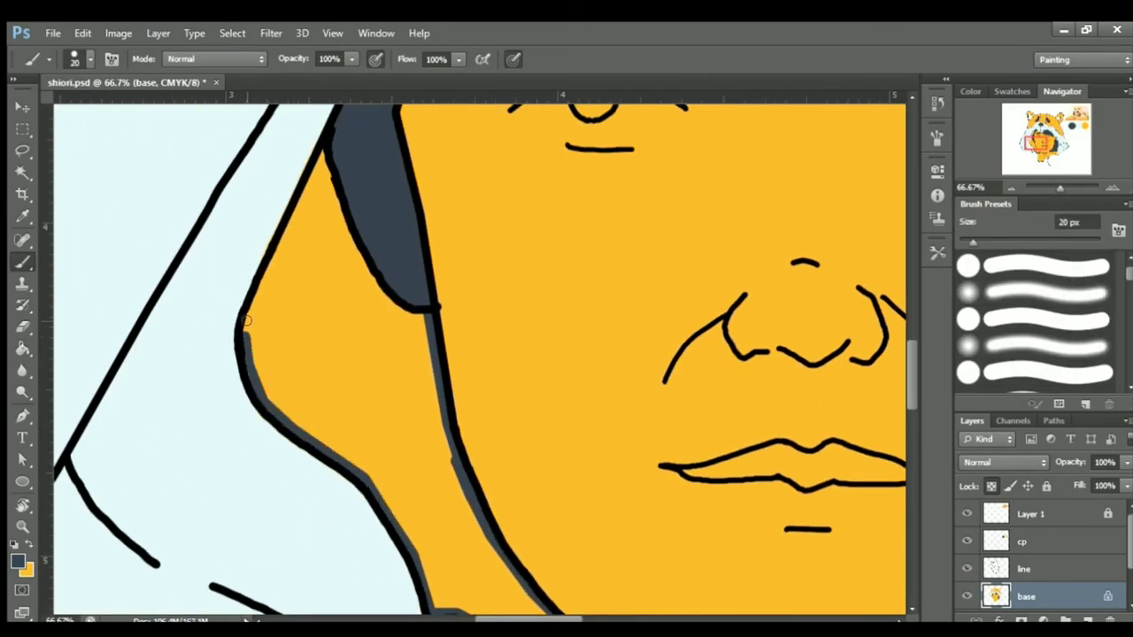
Fill the outlined hair area beside the left cheek with dark blue-grey and save the file.
{"action": "key", "text": "ctrl+plus"}
{"action": "key", "text": "alt+bracketright"}
{"action": "key", "text": "e"}
{"action": "key", "text": "ctrl+minus"}
{"action": "key", "text": "ctrl+minus"}
{"action": "key", "text": "ctrl+minus"}
{"action": "key", "text": "ctrl+minus"}
{"action": "key", "text": "ctrl+minus"}
{"action": "key", "text": "ctrl+minus"}
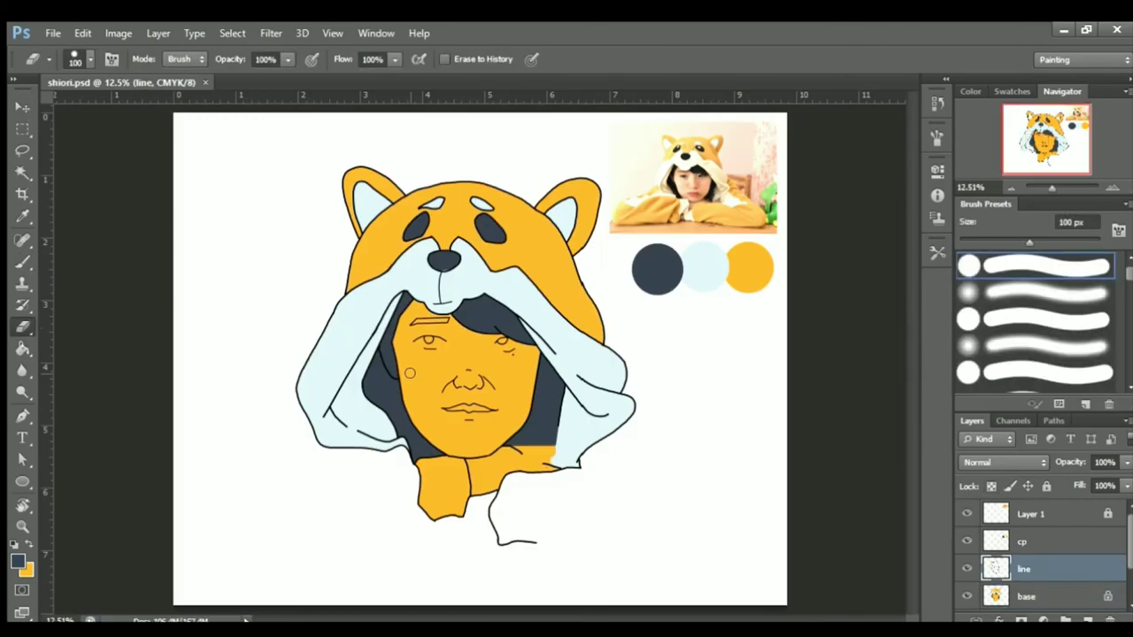
Lock the bg layer and hide the base and bg layers to leave the line art exposed.
{"action": "key", "text": "ctrl+plus"}
{"action": "key", "text": "ctrl+plus"}
{"action": "key", "text": "ctrl+minus"}
{"action": "key", "text": "ctrl+minus"}
{"action": "key", "text": "v"}
{"action": "left_click", "coordinate": [711, 434]}
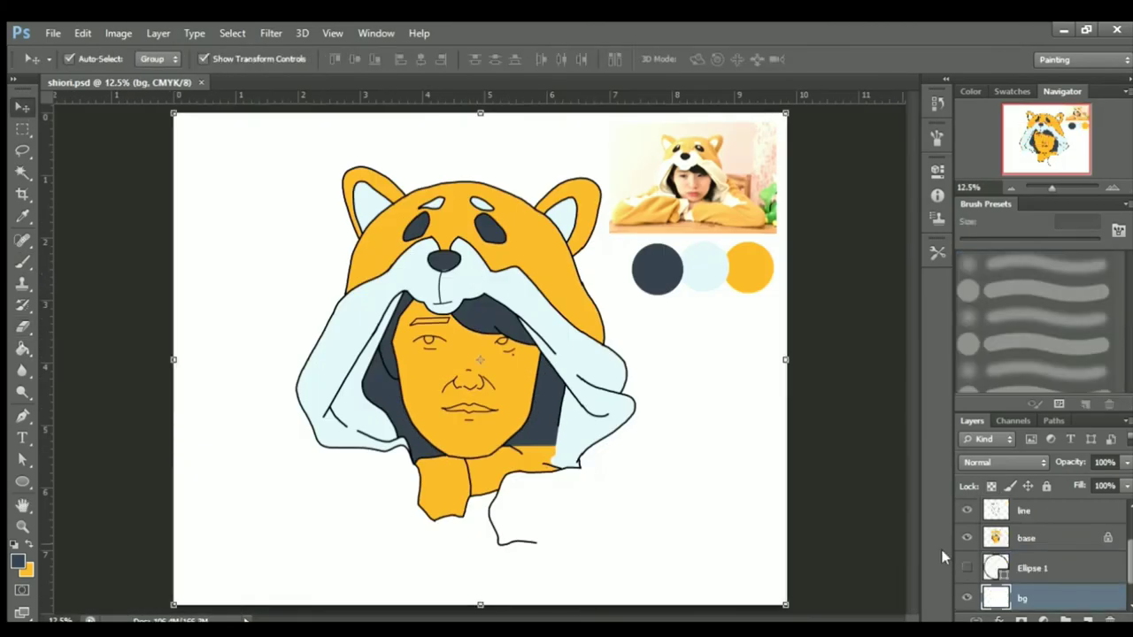
{"action": "left_click", "coordinate": [966, 537]}
Close the outline gap below the chin on the line layer with the 15 px Brush in black.
{"action": "key", "text": "ctrl+plus"}
{"action": "key", "text": "ctrl+plus"}
{"action": "key", "text": "ctrl+plus"}
{"action": "left_click", "coordinate": [1043, 512]}
{"action": "key", "text": "e"}
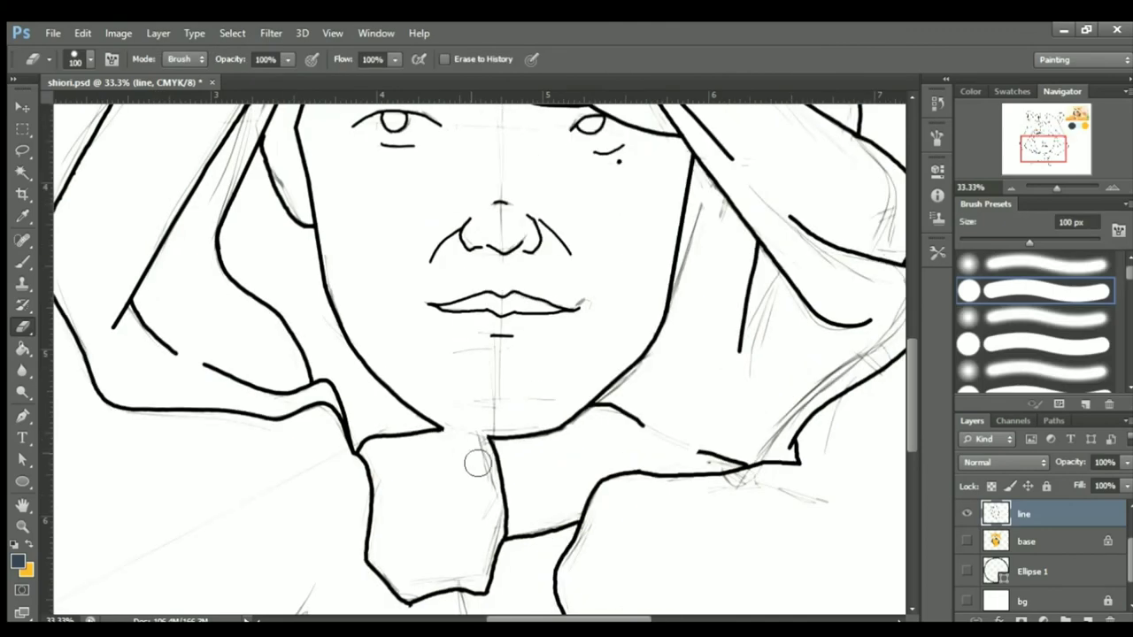
{"action": "key", "text": "b"}
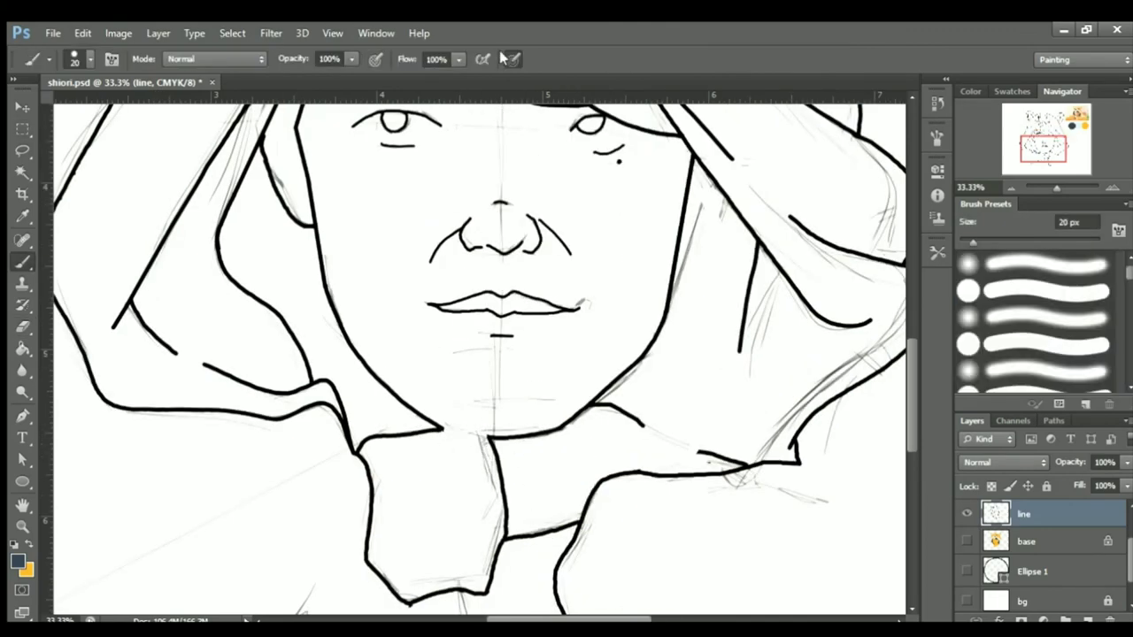
{"action": "key", "text": "period"}
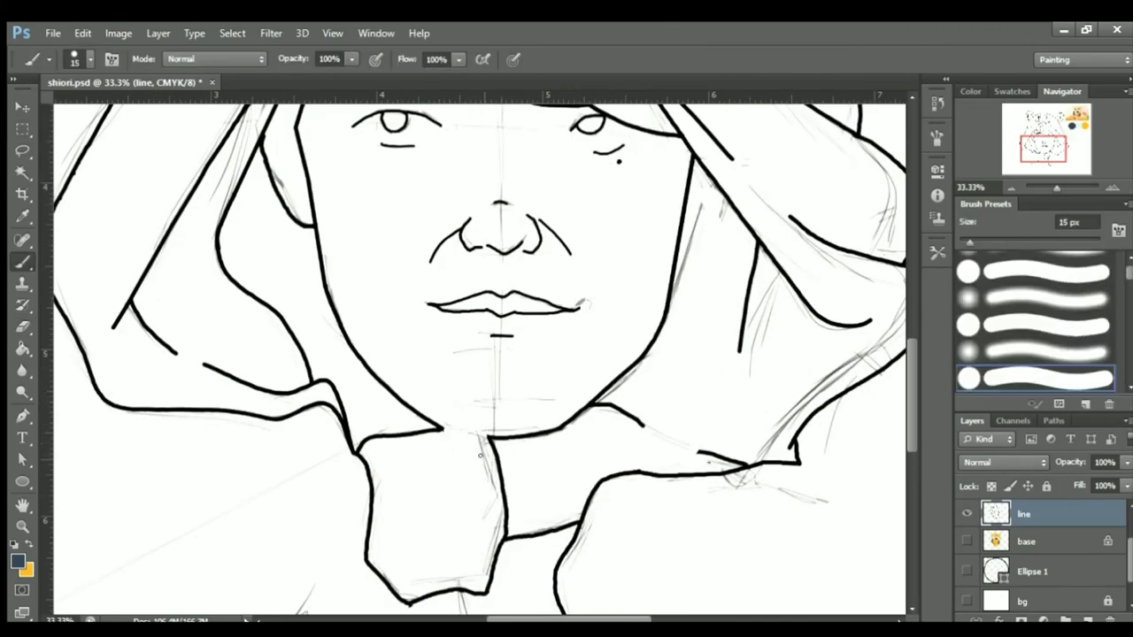
{"action": "scroll", "coordinate": [437, 429], "scroll_direction": "up", "scroll_amount": 1}
{"action": "scroll", "coordinate": [531, 354], "scroll_direction": "down", "scroll_amount": 2}
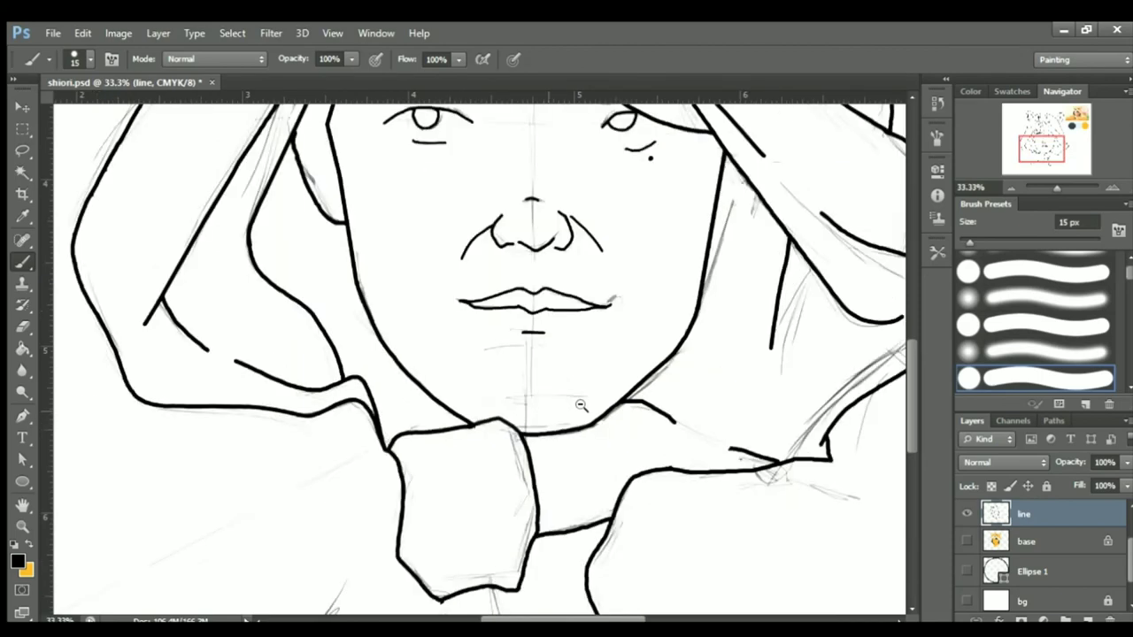
Ink the garment's lower edge and the folds beneath the collar over the sketch with the black 15 px Brush.
{"action": "left_click", "coordinate": [967, 515], "text": "alt"}
{"action": "left_click", "coordinate": [967, 515], "text": "alt"}
{"action": "scroll", "coordinate": [602, 544], "scroll_direction": "up", "scroll_amount": 2}
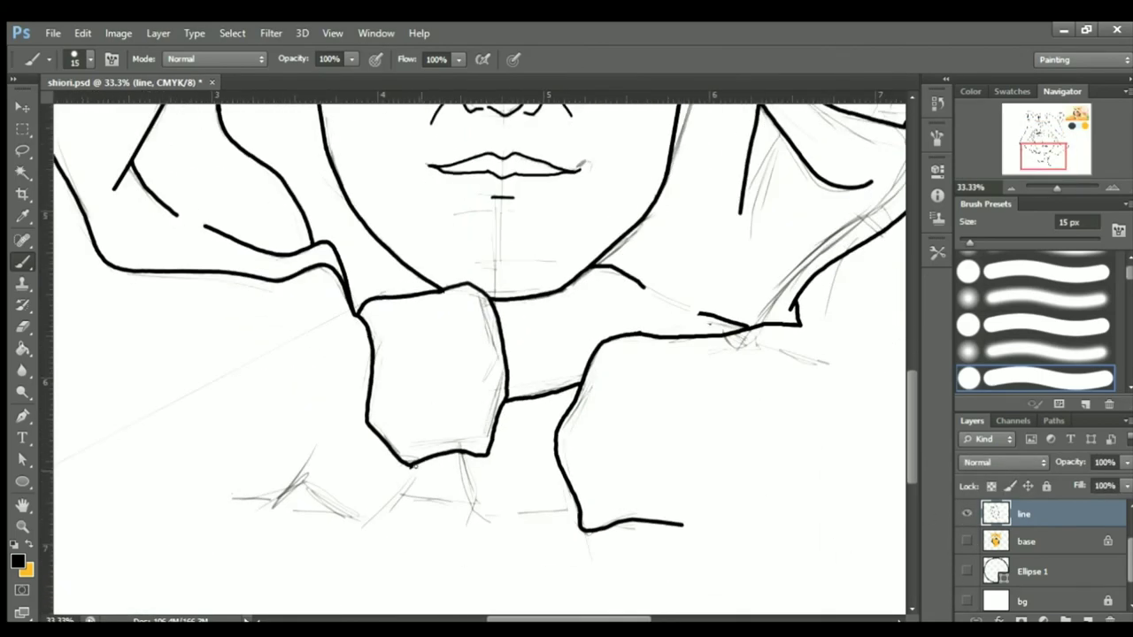
{"action": "scroll", "coordinate": [478, 355], "scroll_direction": "down", "scroll_amount": 1}
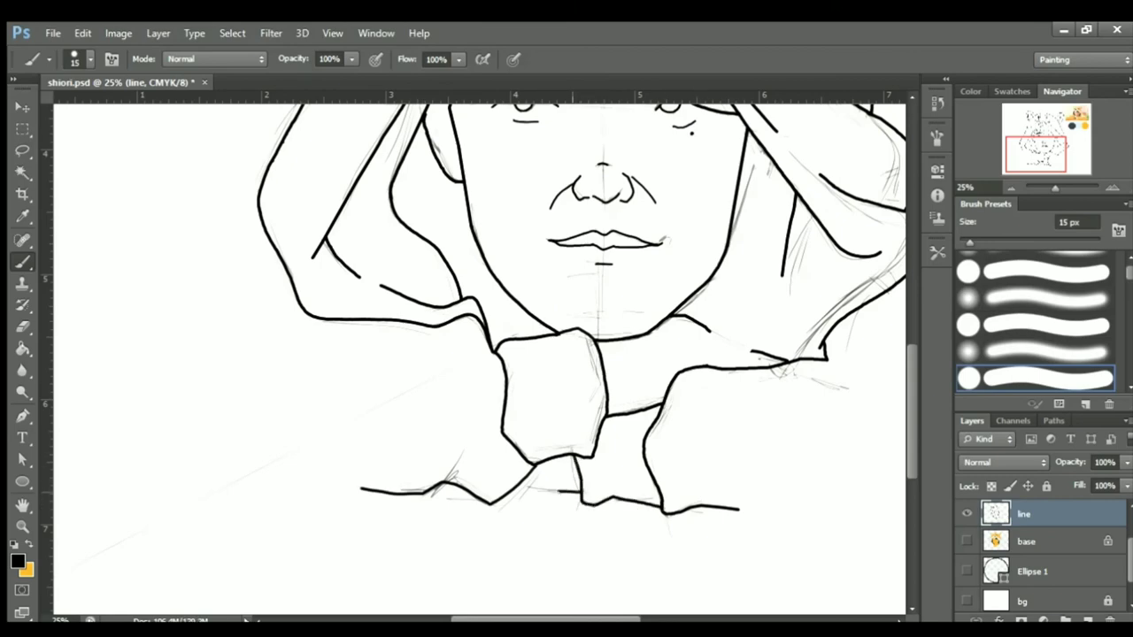
Redraw the fold line right of the chin to meet the collar's lower edge, and show the base layer.
{"action": "scroll", "coordinate": [694, 425], "scroll_direction": "up", "scroll_amount": 1}
{"action": "left_click", "coordinate": [503, 395], "text": "shift"}
{"action": "key", "text": "ctrl+z"}
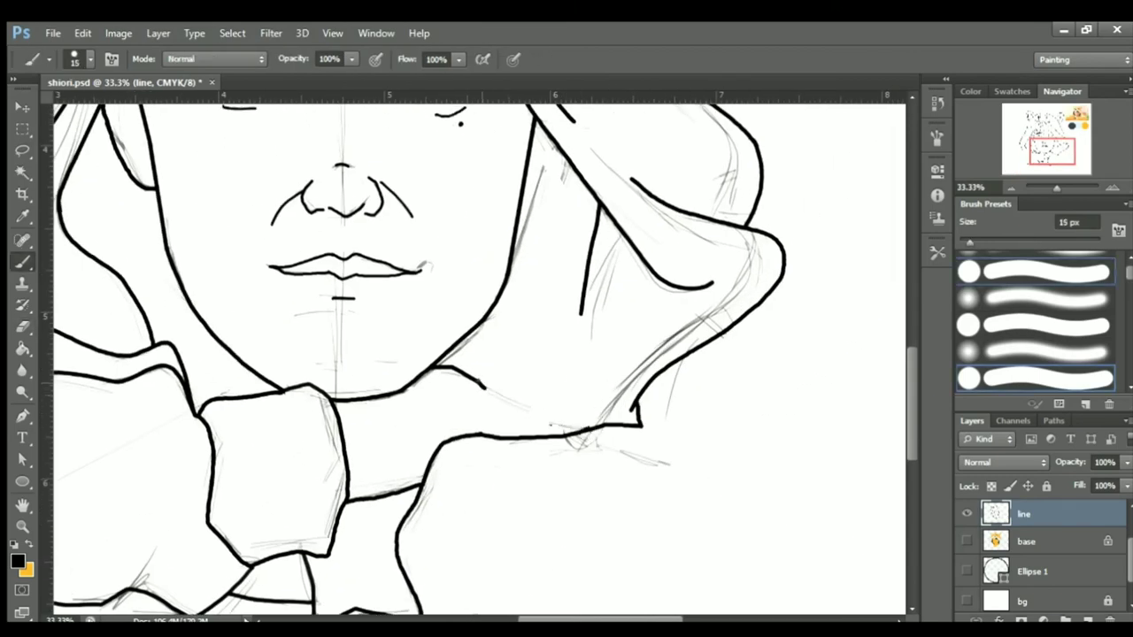
{"action": "scroll", "coordinate": [482, 386], "scroll_direction": "down", "scroll_amount": 2}
{"action": "scroll", "coordinate": [657, 413], "scroll_direction": "up", "scroll_amount": 1}
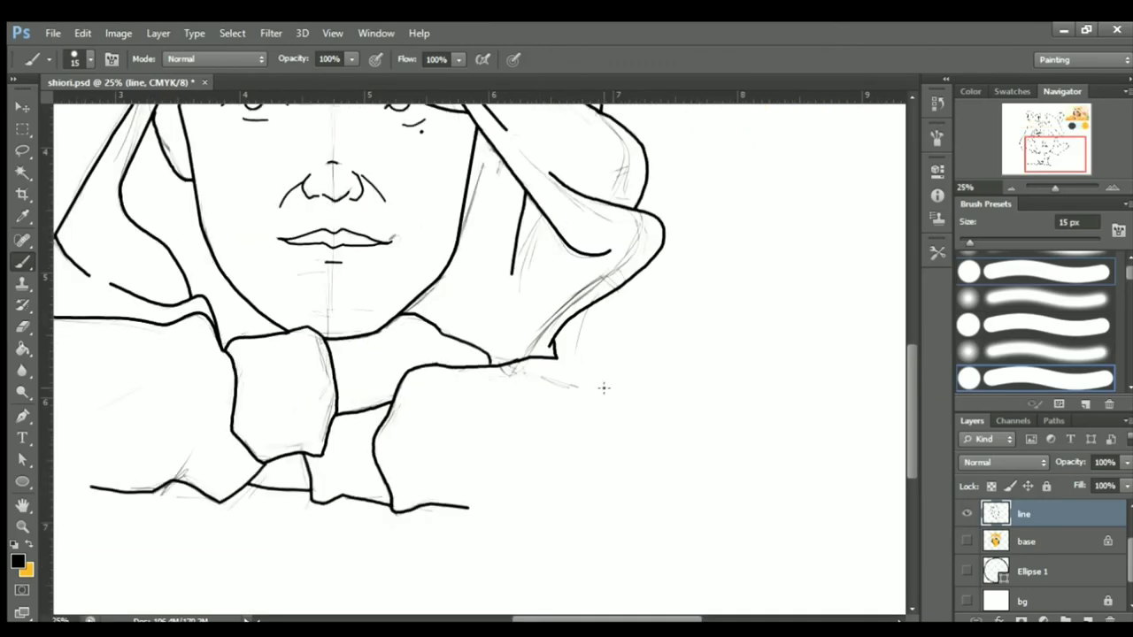
{"action": "scroll", "coordinate": [602, 387], "scroll_direction": "down", "scroll_amount": 2}
{"action": "left_click", "coordinate": [967, 541]}
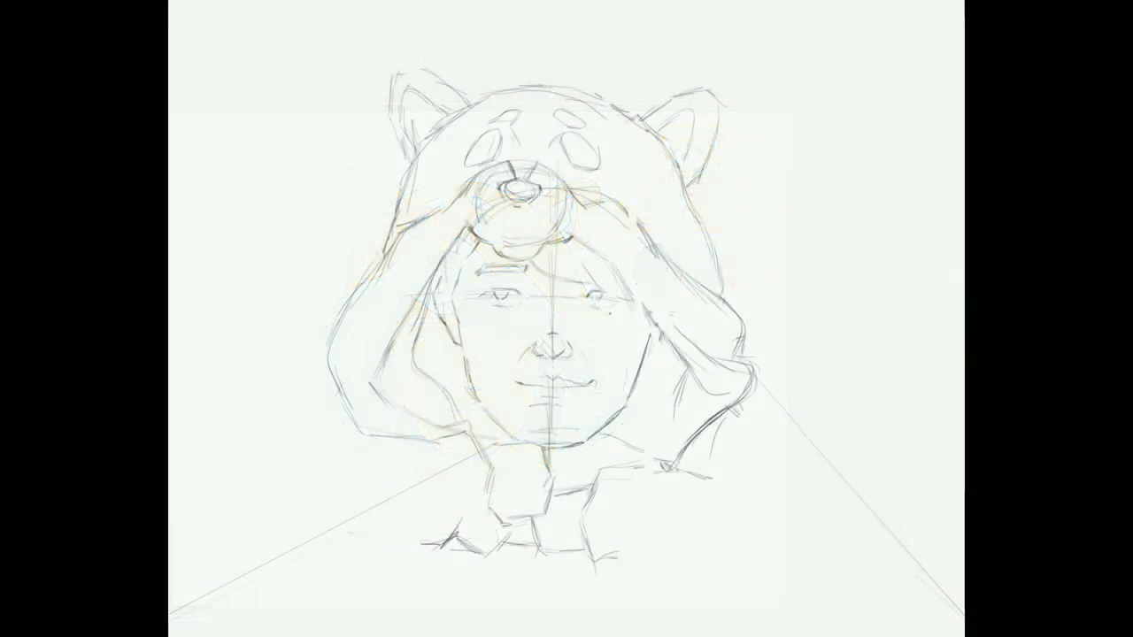